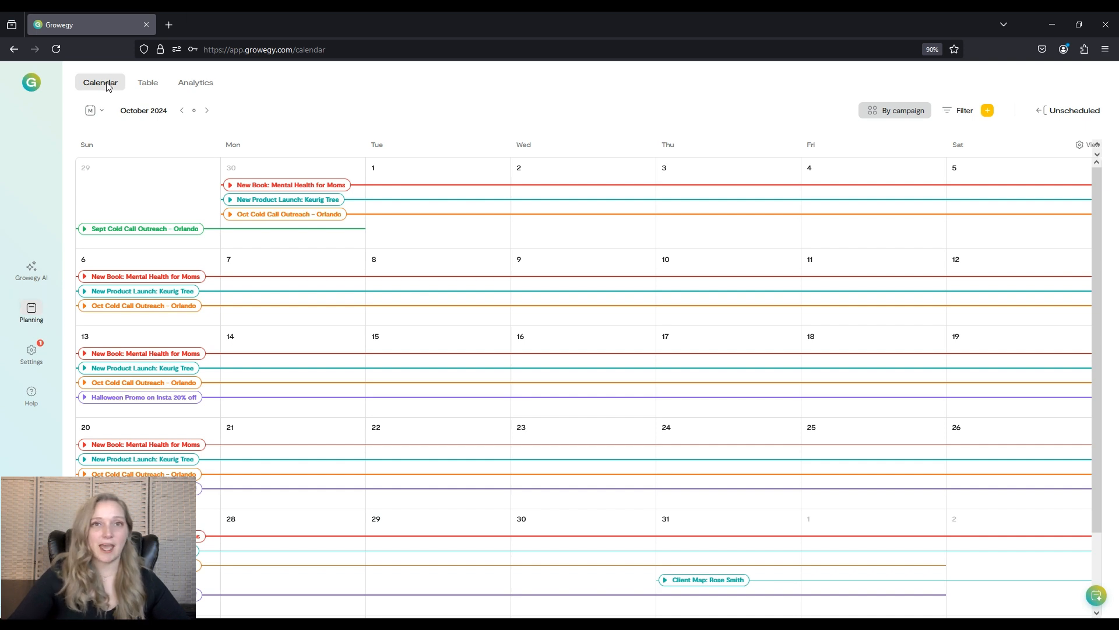
# Switch the calendar to Quarter view and back to Month view.
pyautogui.click(102, 113)
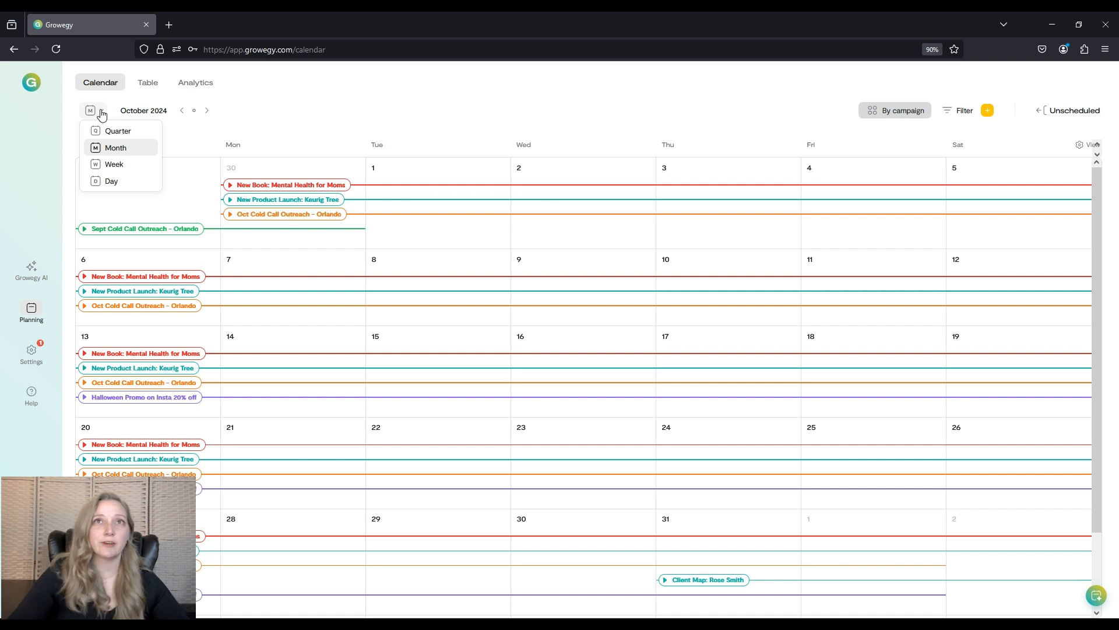
pyautogui.click(113, 132)
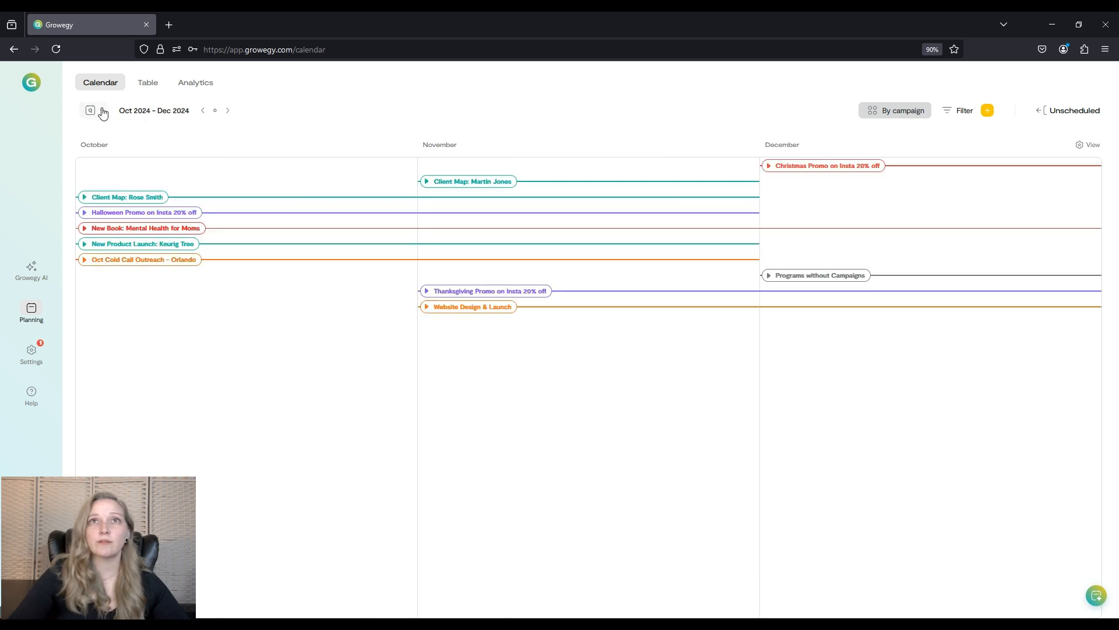
pyautogui.click(110, 149)
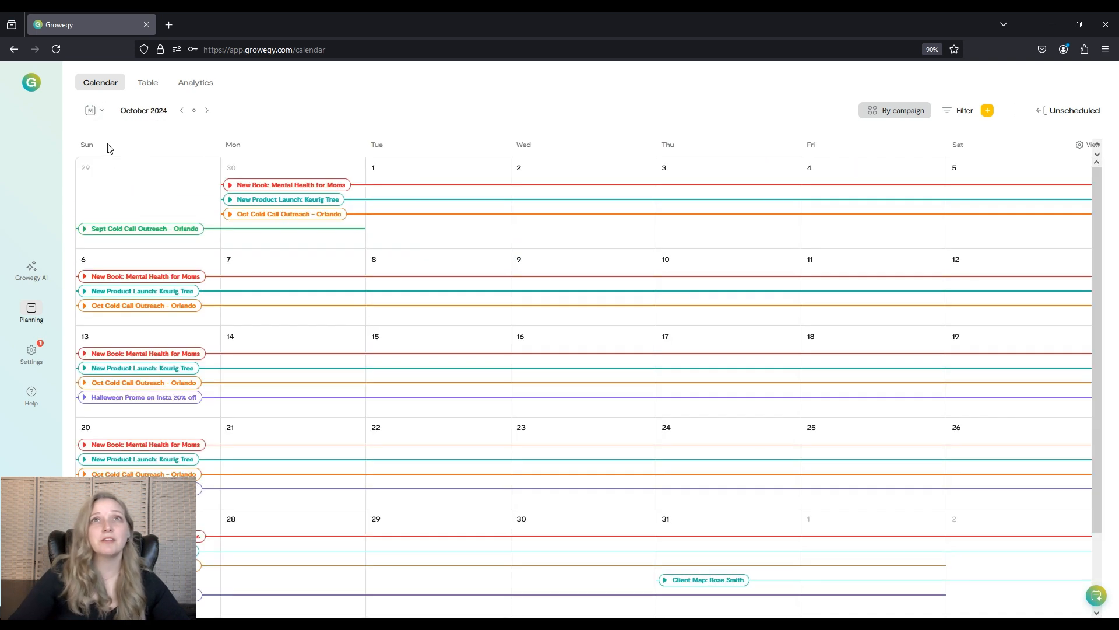
# Preview the calendar in Week view and in Day view.
pyautogui.click(99, 114)
pyautogui.click(114, 164)
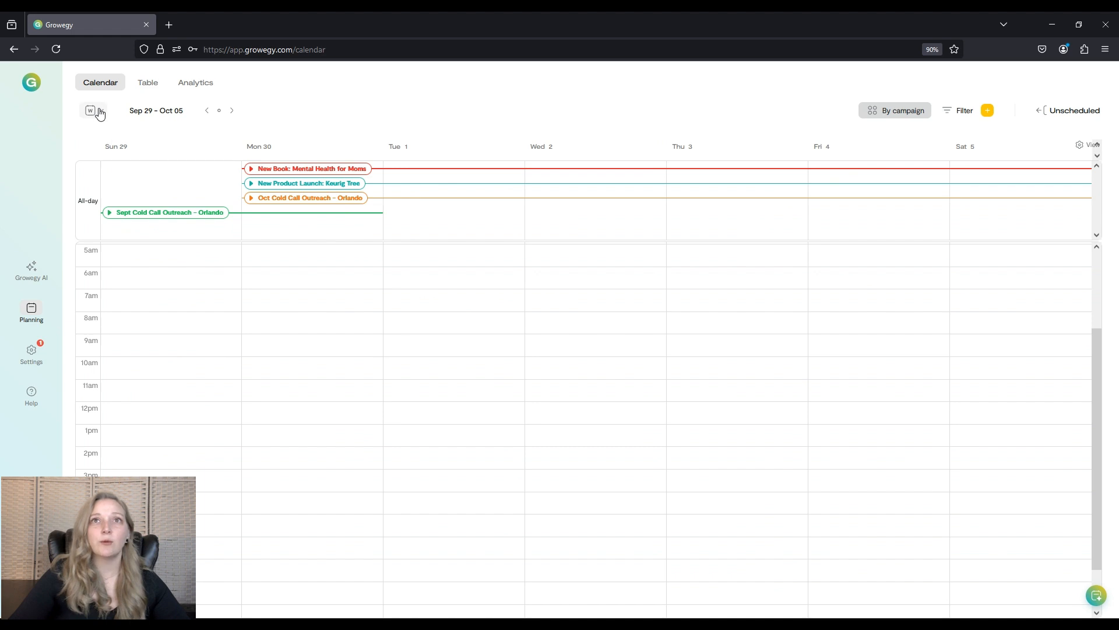
pyautogui.click(94, 111)
pyautogui.click(112, 181)
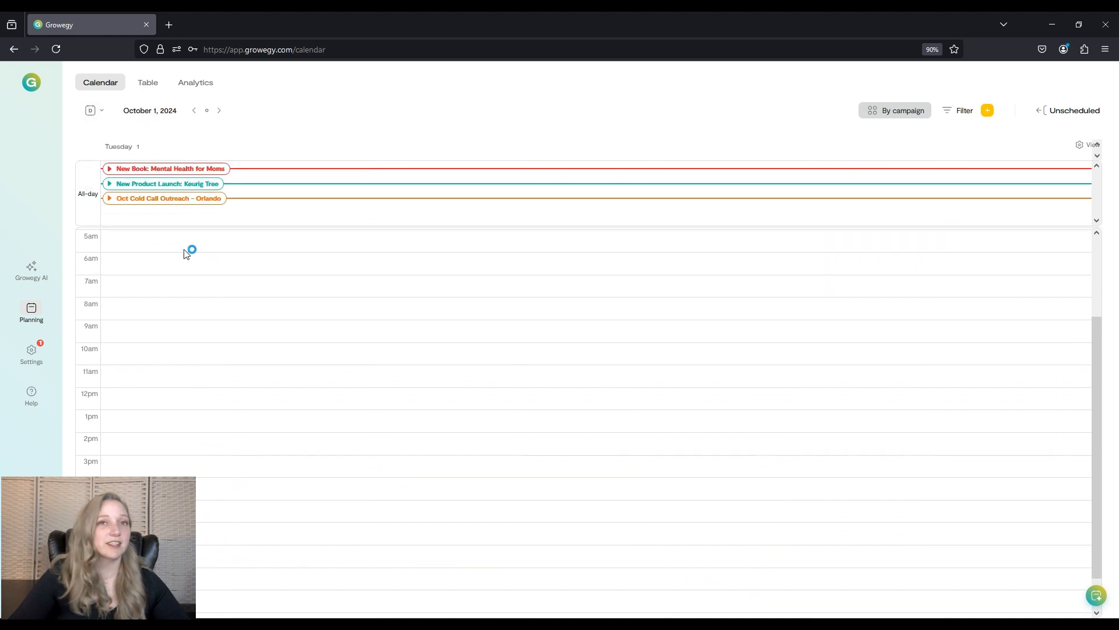
# Return to Month view and browse forward and back between months, ending on October 2024.
pyautogui.click(93, 110)
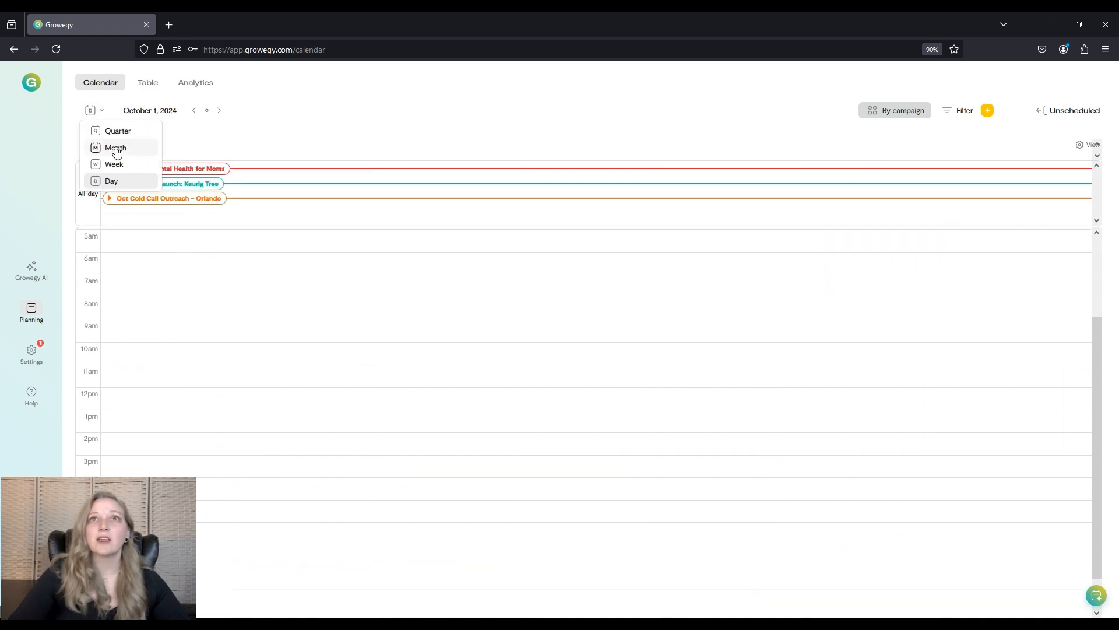
pyautogui.click(110, 149)
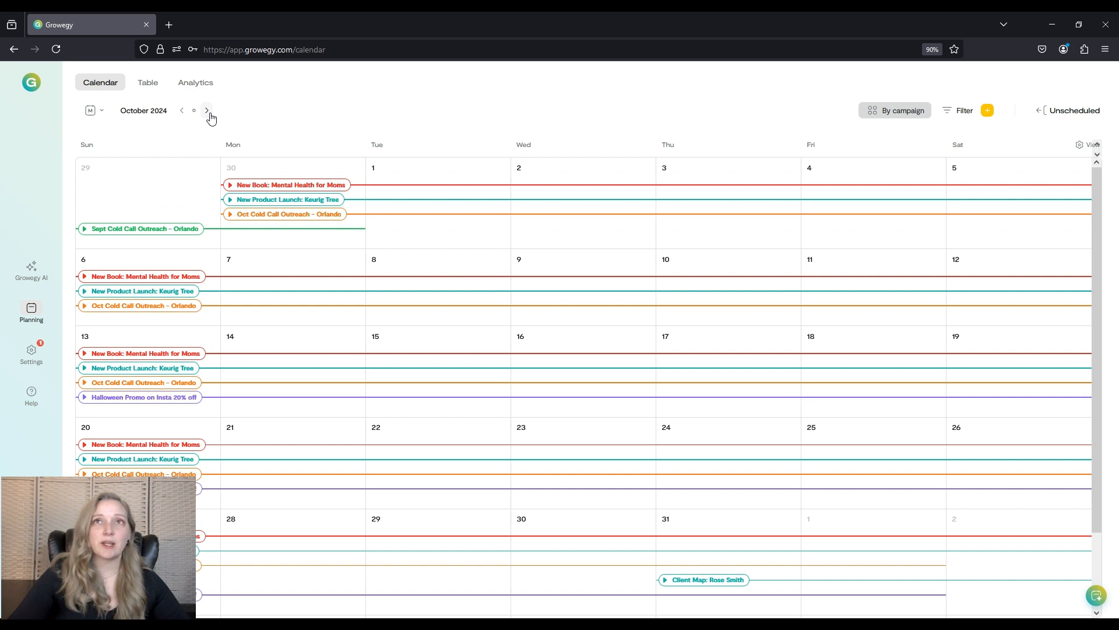
pyautogui.click(208, 114)
pyautogui.click(208, 113)
pyautogui.click(181, 112)
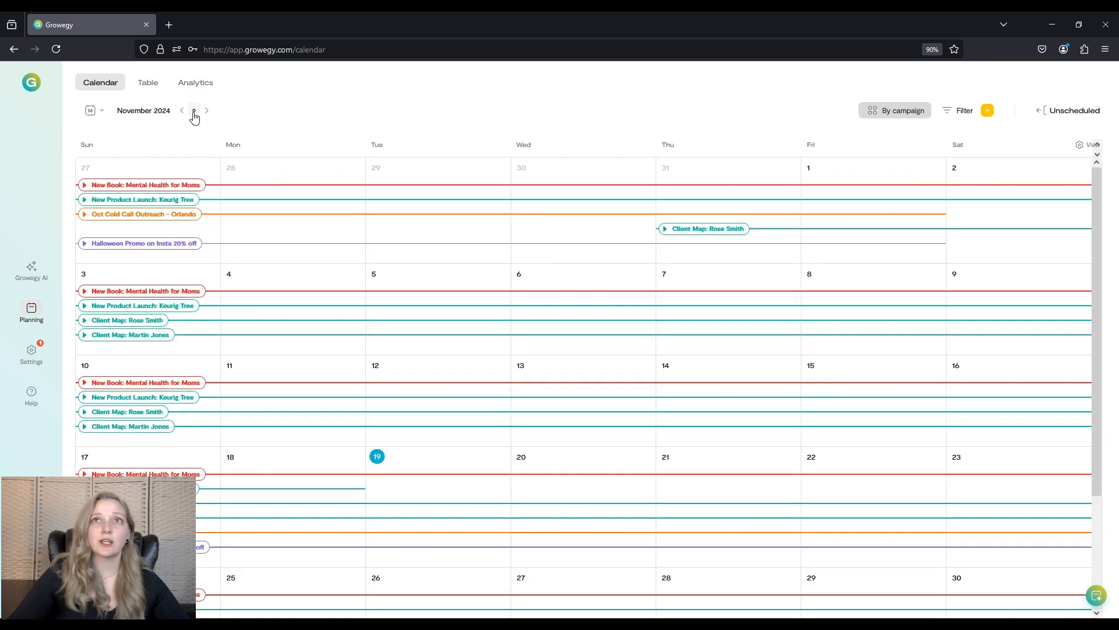
pyautogui.click(181, 111)
pyautogui.click(195, 111)
pyautogui.click(182, 111)
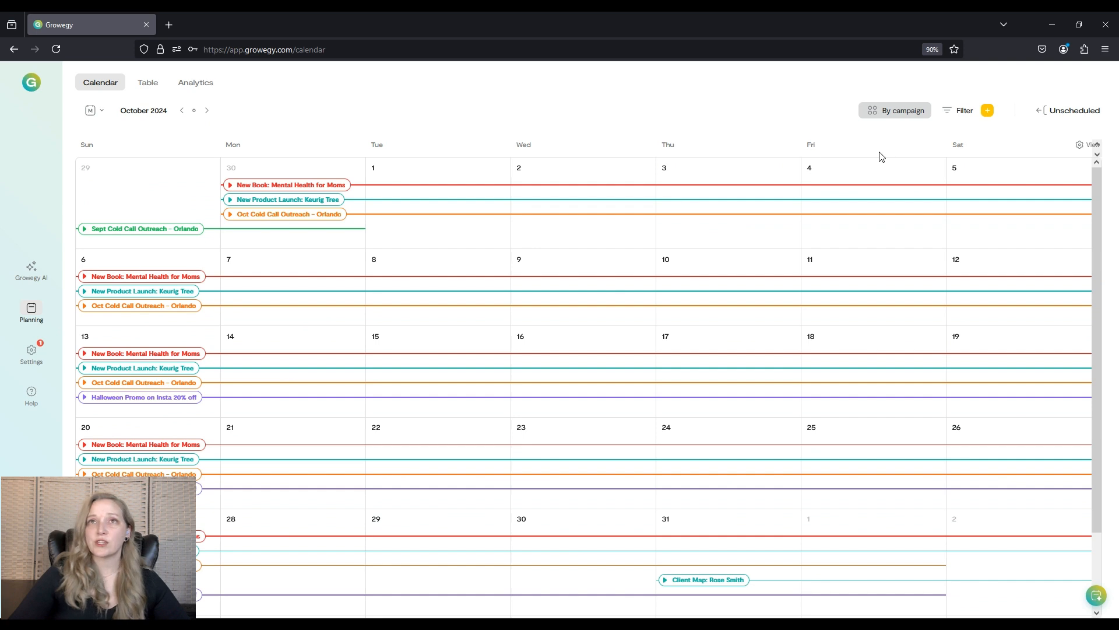
# Open the grouping options and advance the calendar to December 2024.
pyautogui.click(894, 113)
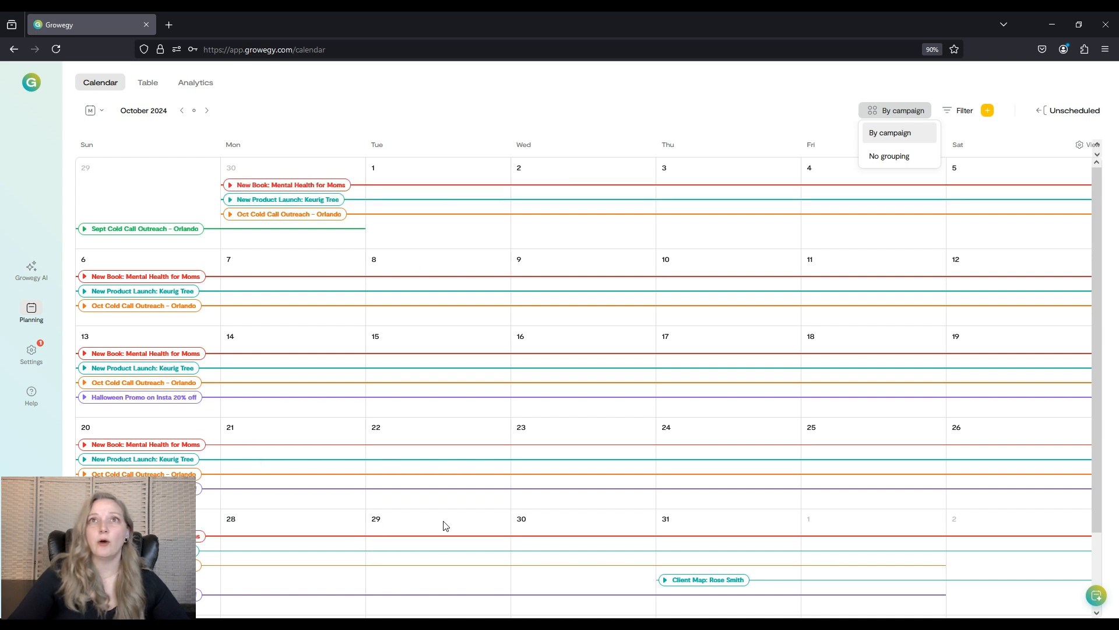
pyautogui.click(207, 111)
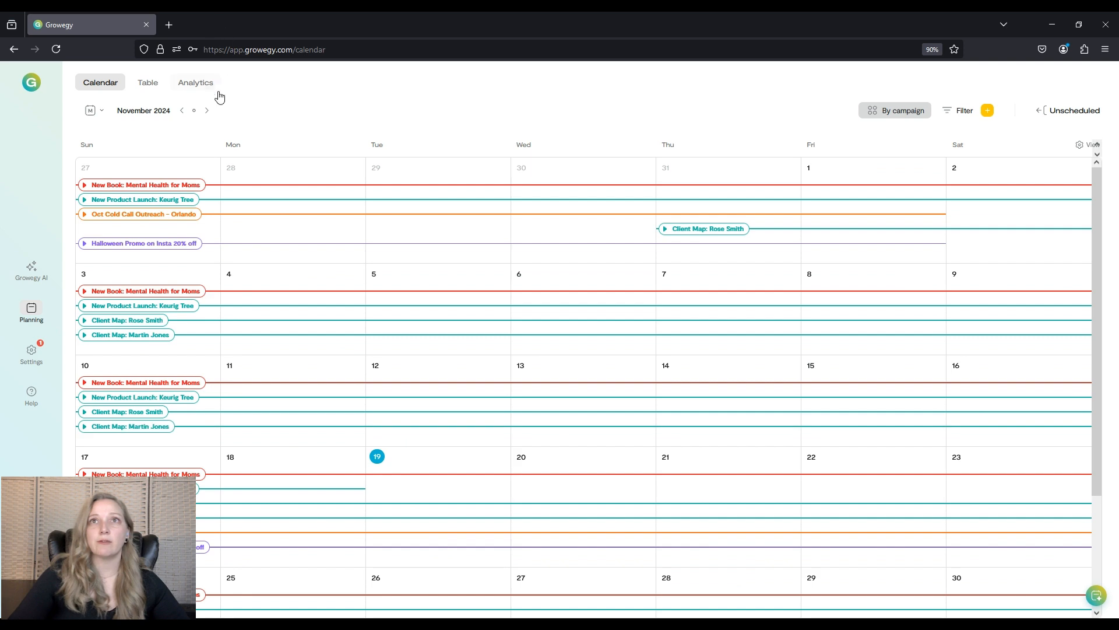
pyautogui.click(207, 111)
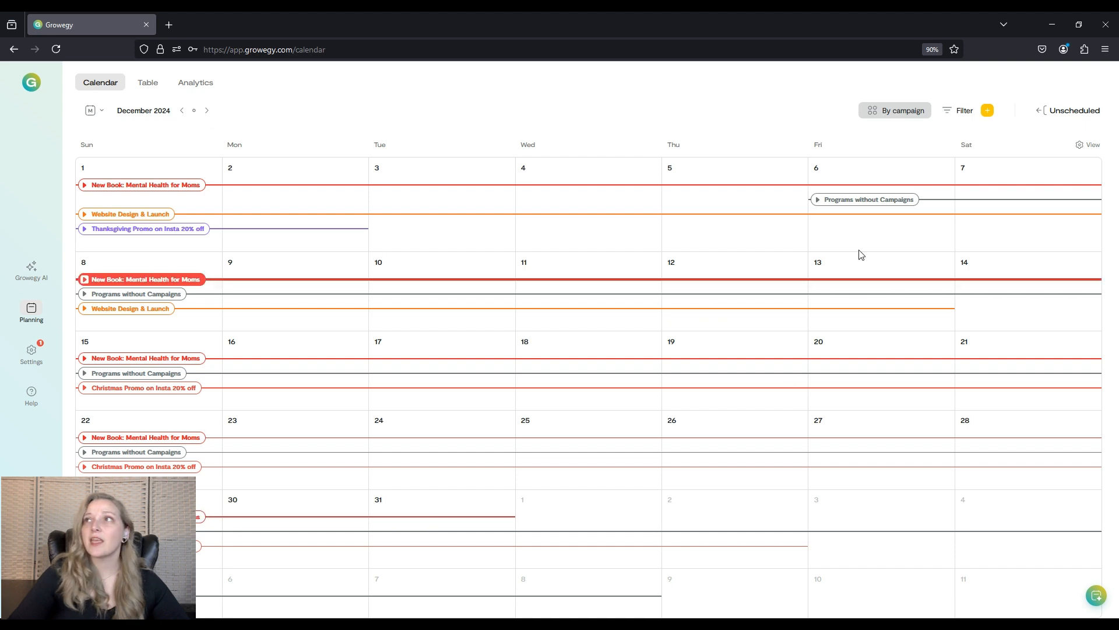
# Set the calendar grouping to No grouping and go back to October 2024.
pyautogui.click(917, 113)
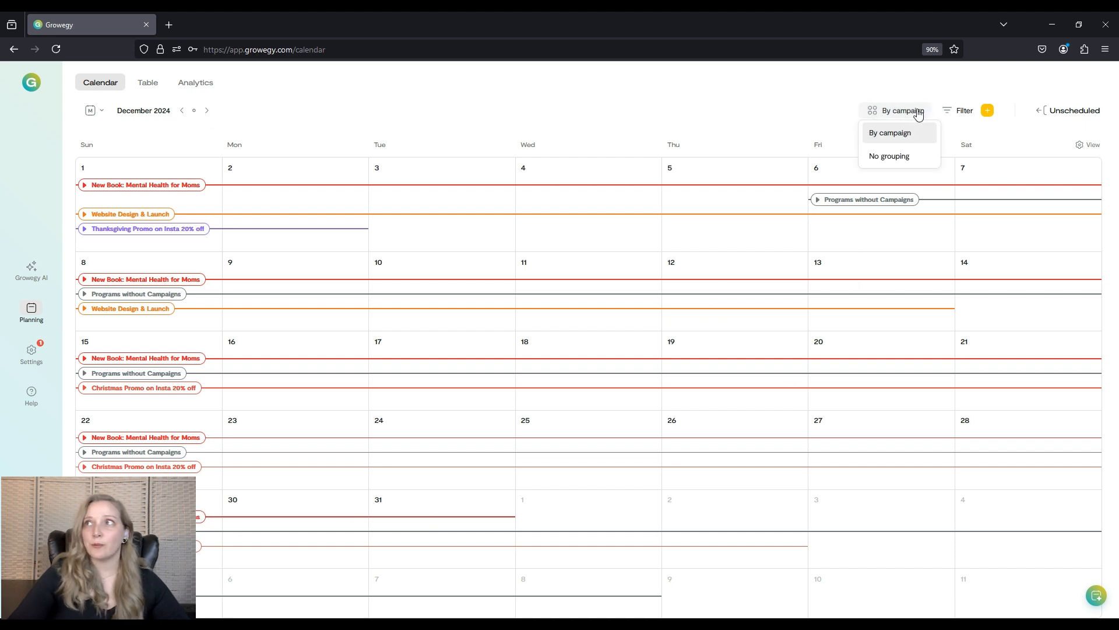
pyautogui.click(899, 157)
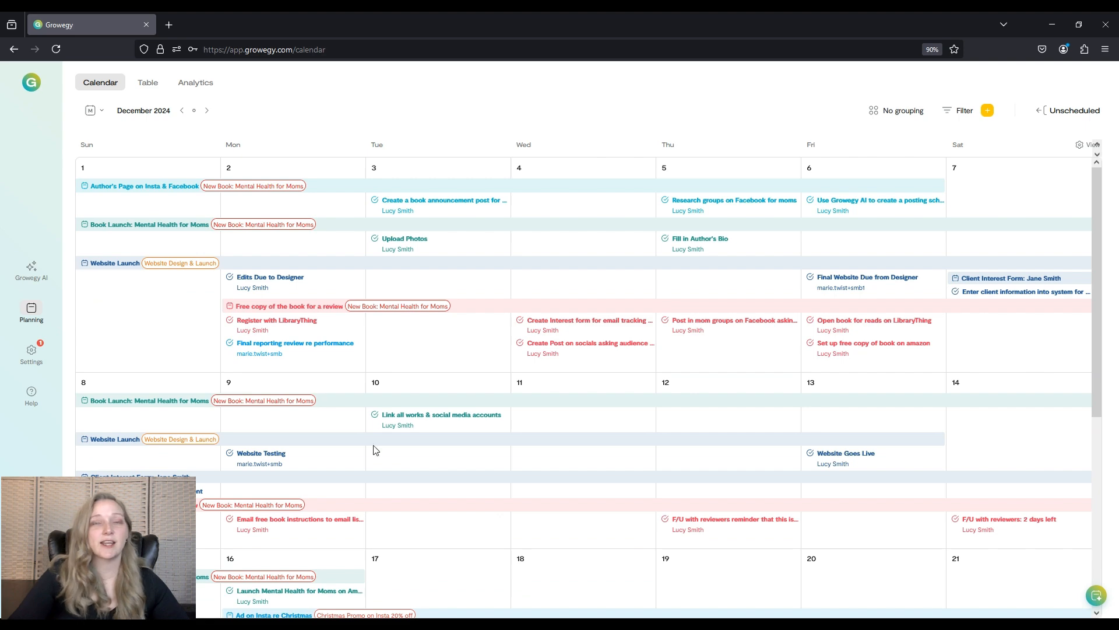
pyautogui.click(182, 111)
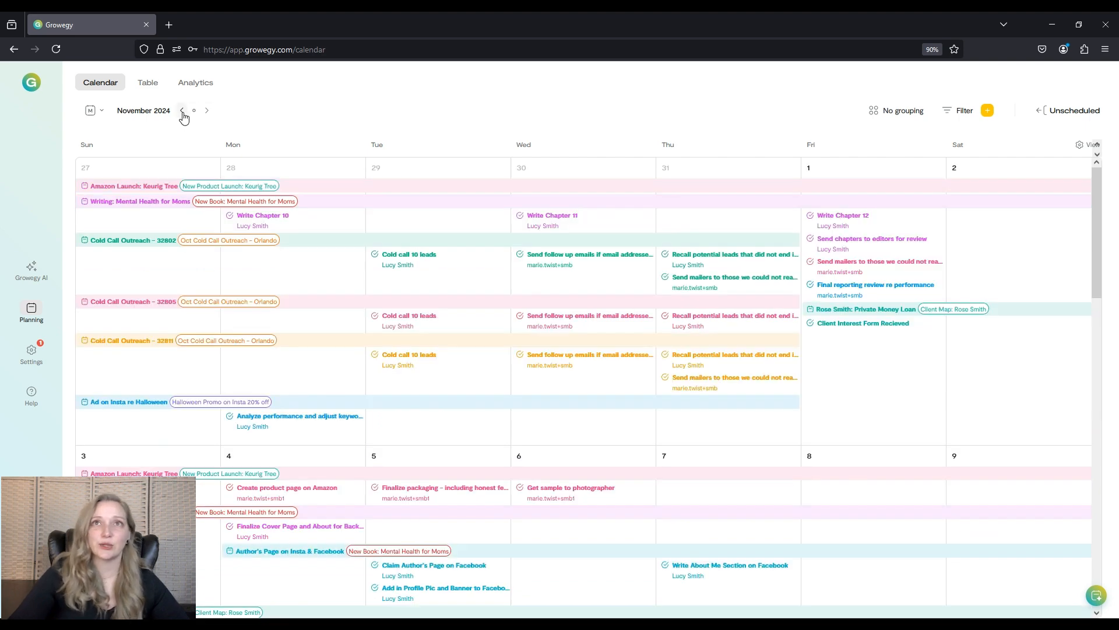
pyautogui.click(183, 112)
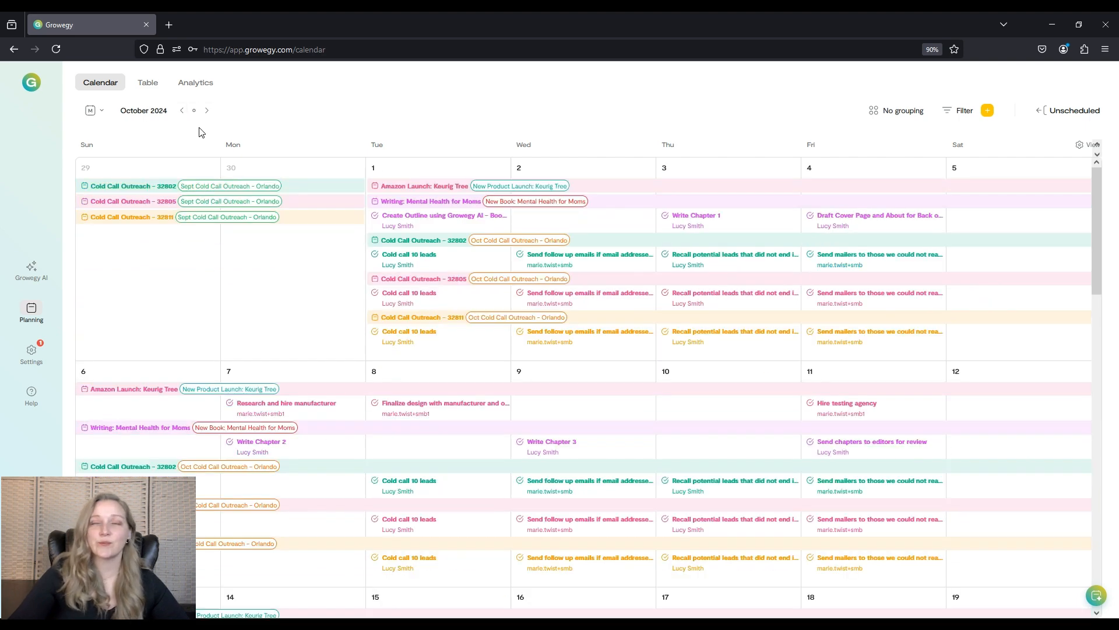
# Filter programs where Name contains "keurig" and apply the filter.
pyautogui.click(954, 115)
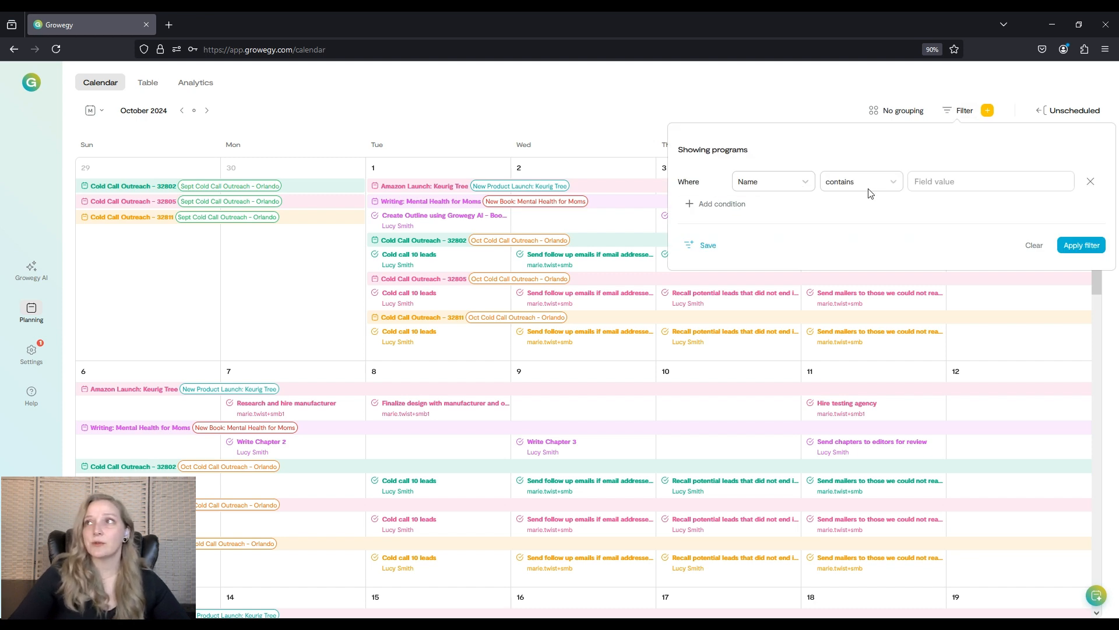
pyautogui.click(800, 184)
pyautogui.moveTo(813, 222); pyautogui.dragTo(819, 265)
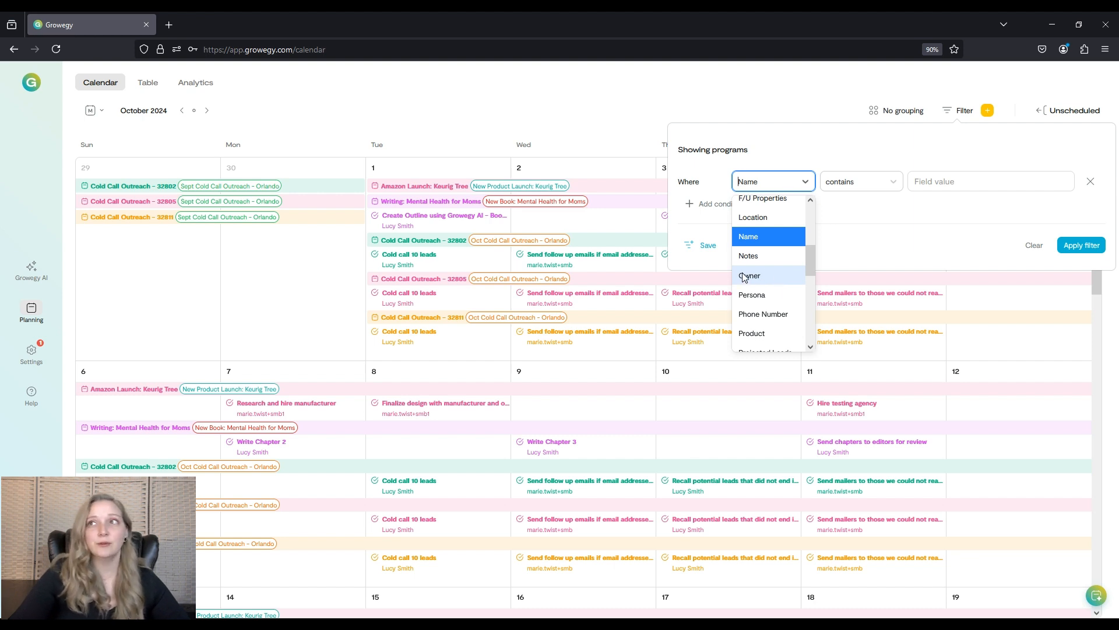
pyautogui.click(766, 236)
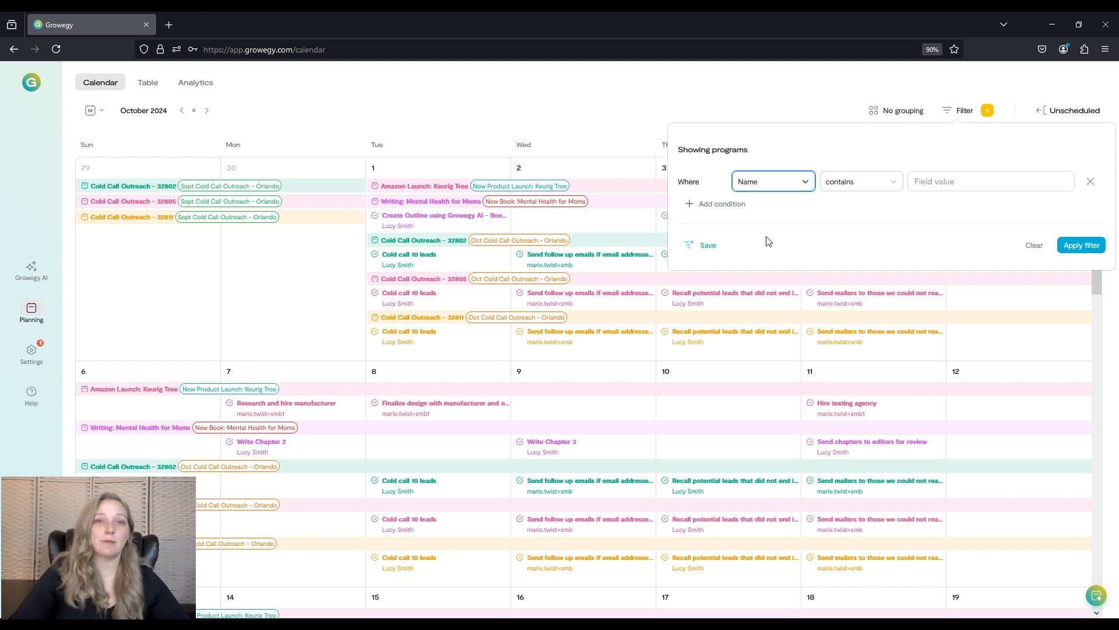
pyautogui.click(848, 184)
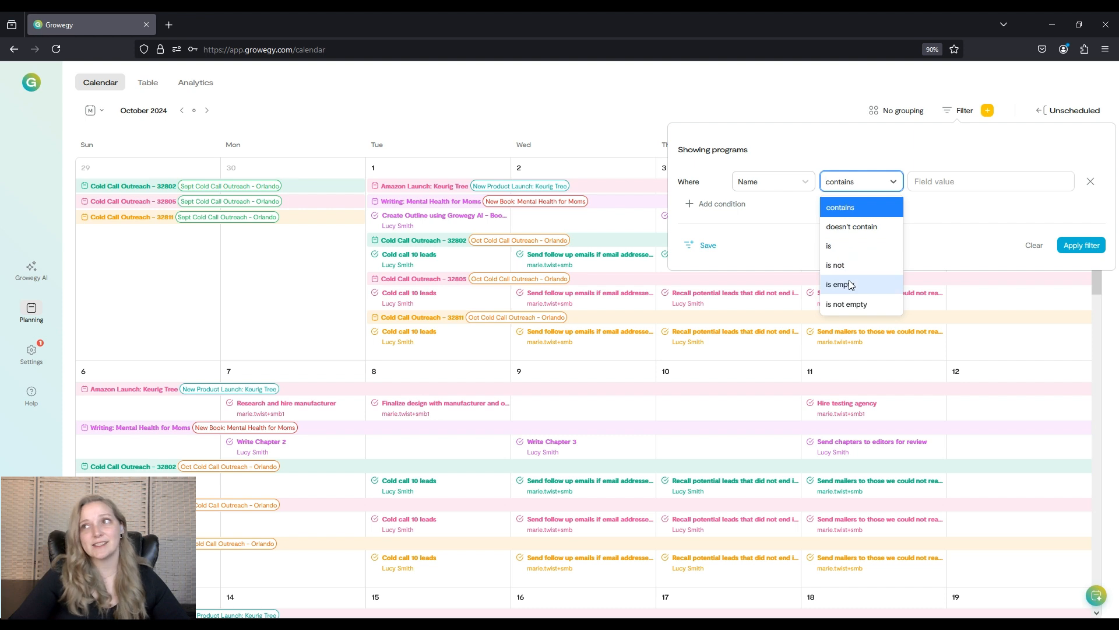
pyautogui.click(975, 181)
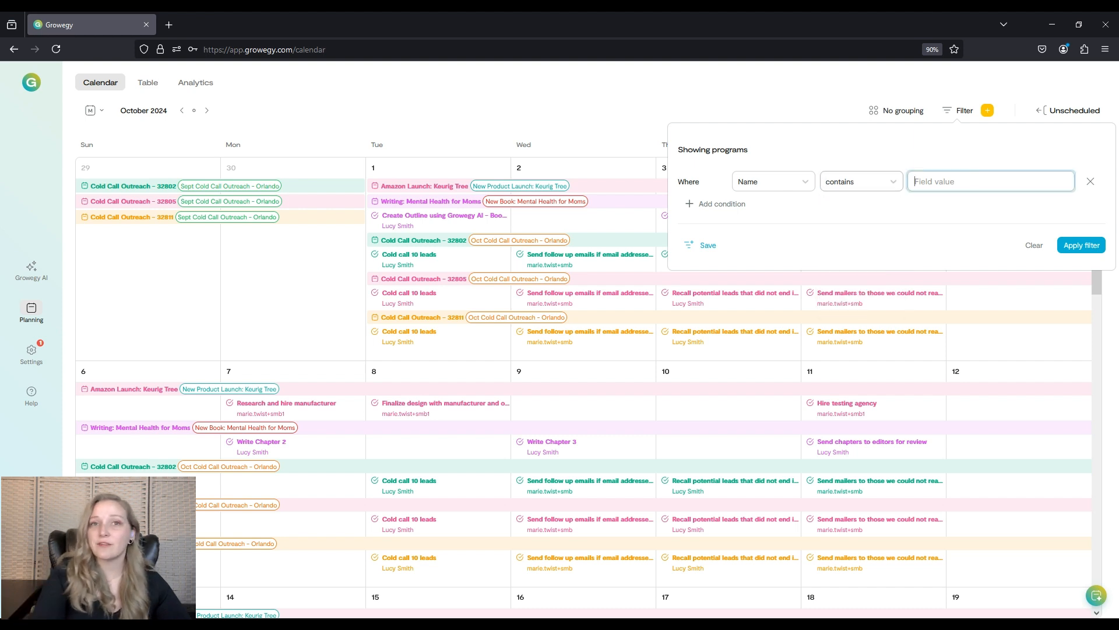
pyautogui.write('keurig')
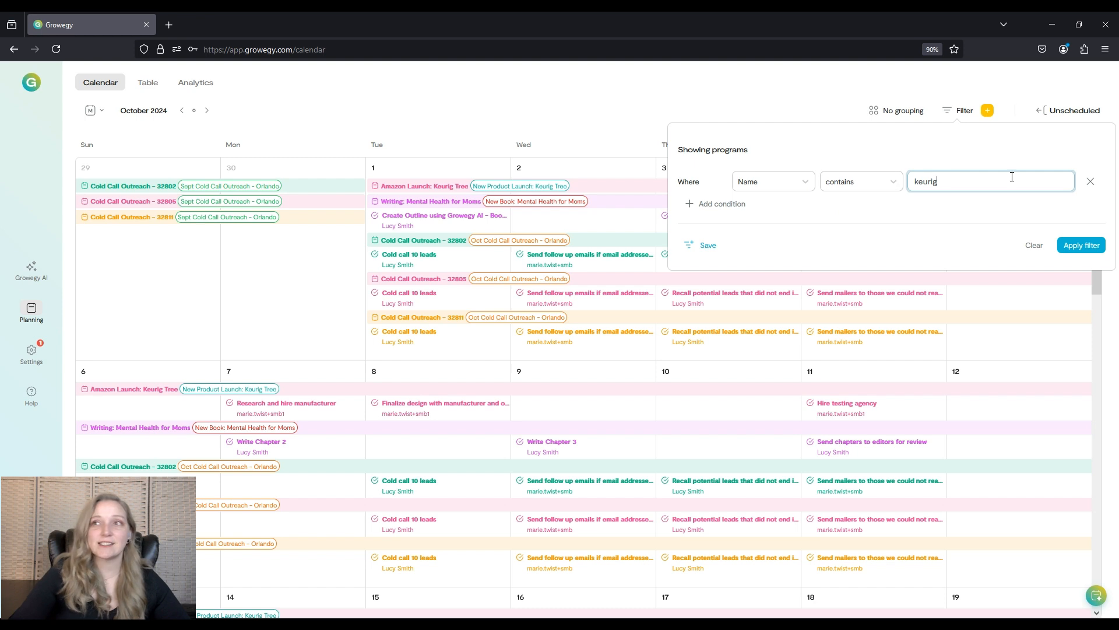
pyautogui.click(1088, 250)
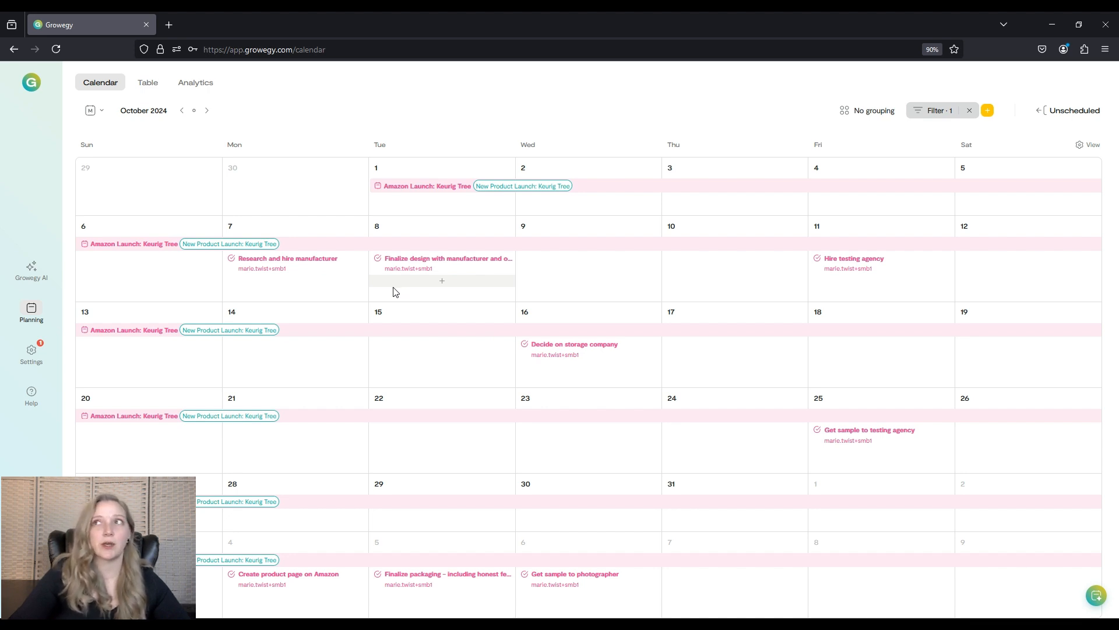
# Clear the filter and set the grouping back to By campaign.
pyautogui.click(970, 111)
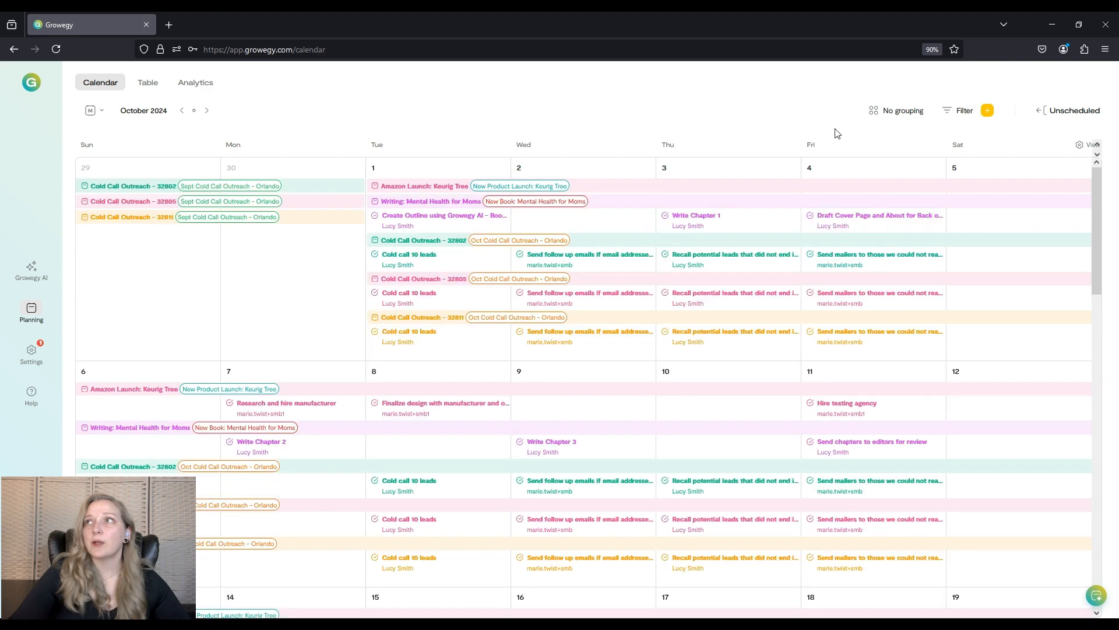
pyautogui.click(896, 114)
pyautogui.click(893, 133)
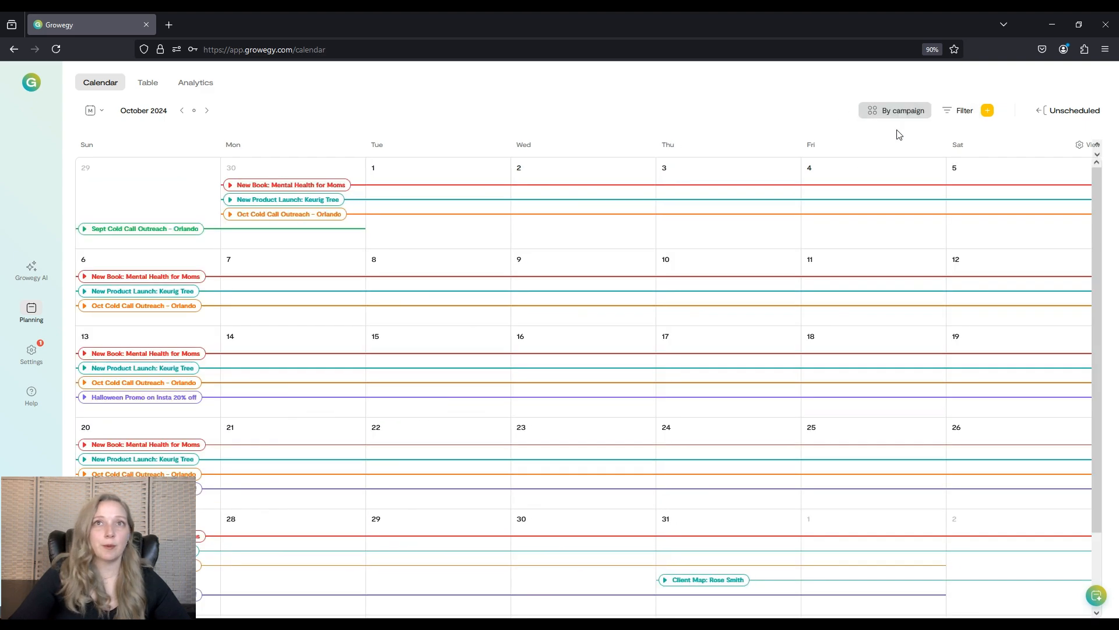
# Expand the New Product Launch: Keurig Tree campaign and review the New Book: Mental Health for Moms campaign's programs.
pyautogui.click(230, 199)
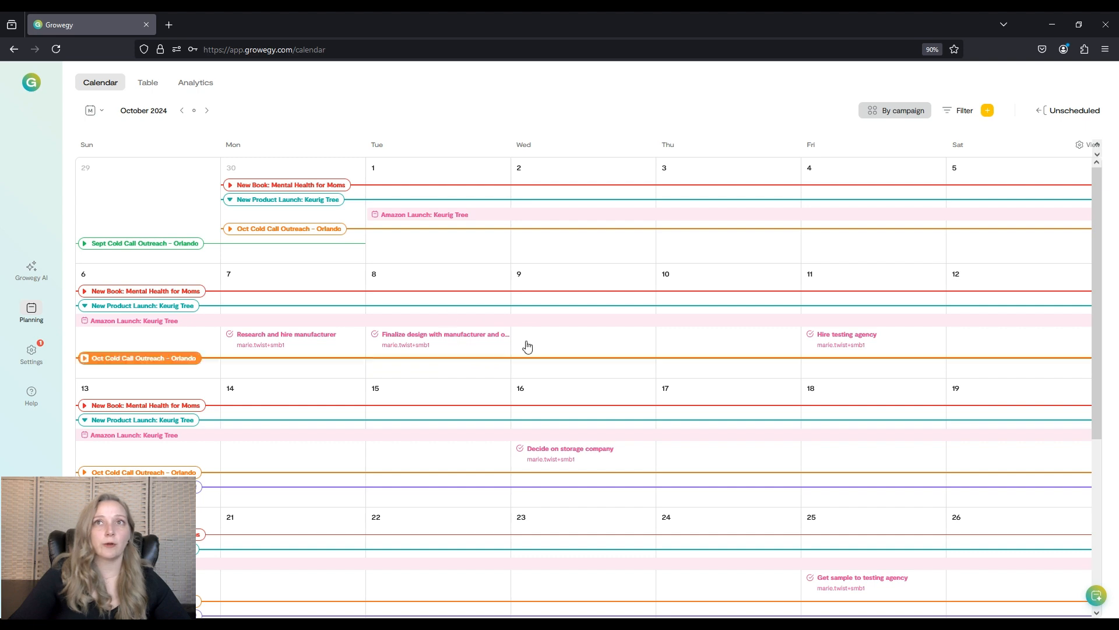
pyautogui.click(268, 185)
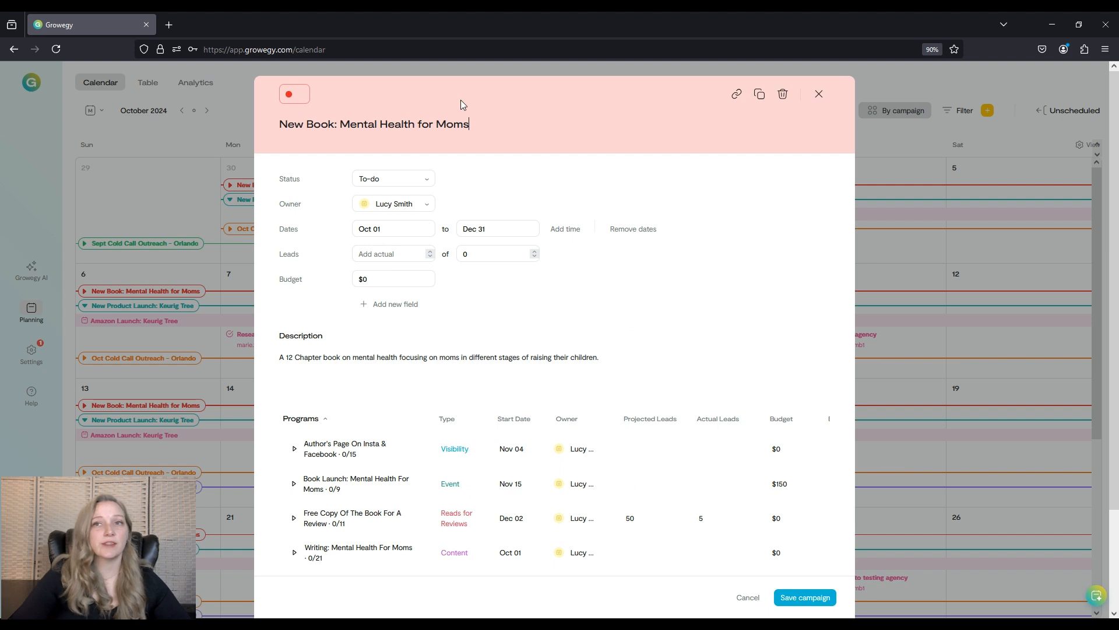
pyautogui.click(296, 451)
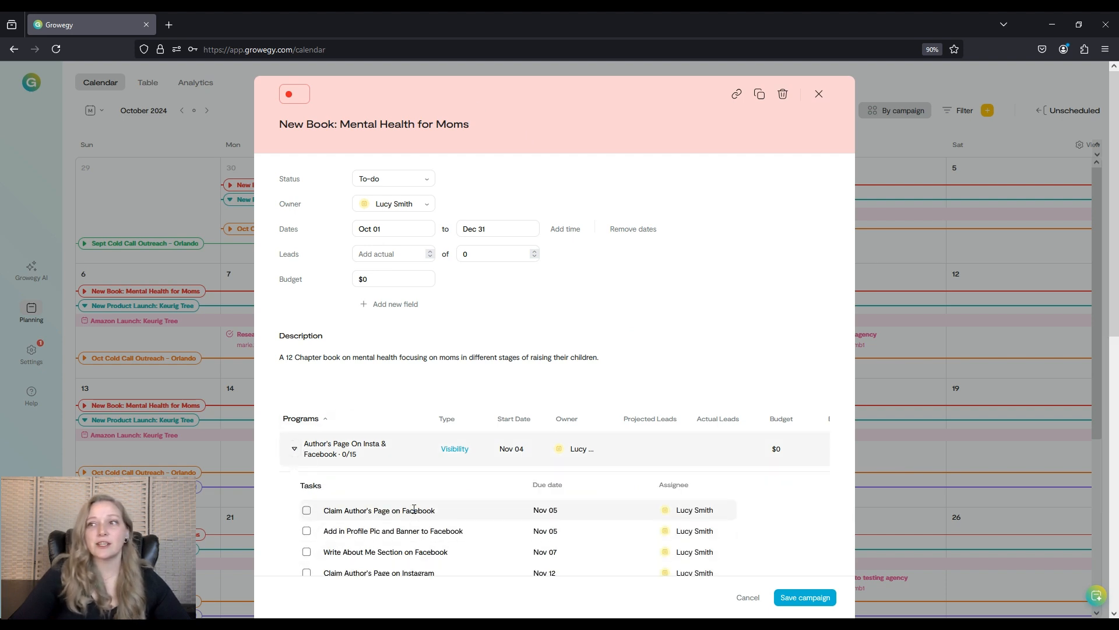
pyautogui.click(295, 450)
pyautogui.click(747, 597)
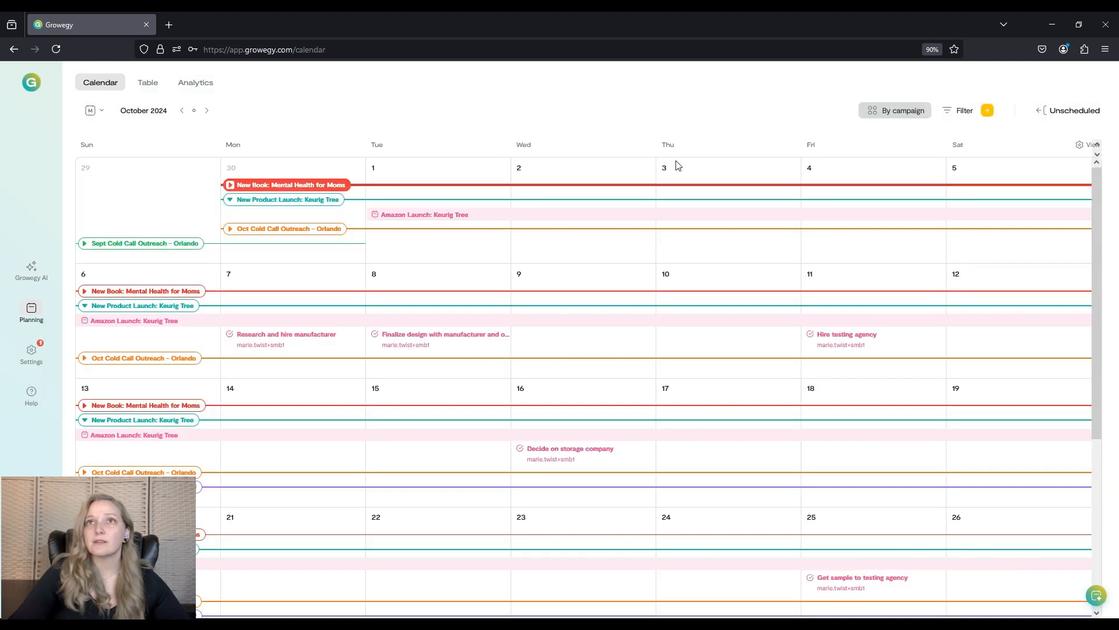
# Open the Unscheduled programs panel.
pyautogui.click(1083, 114)
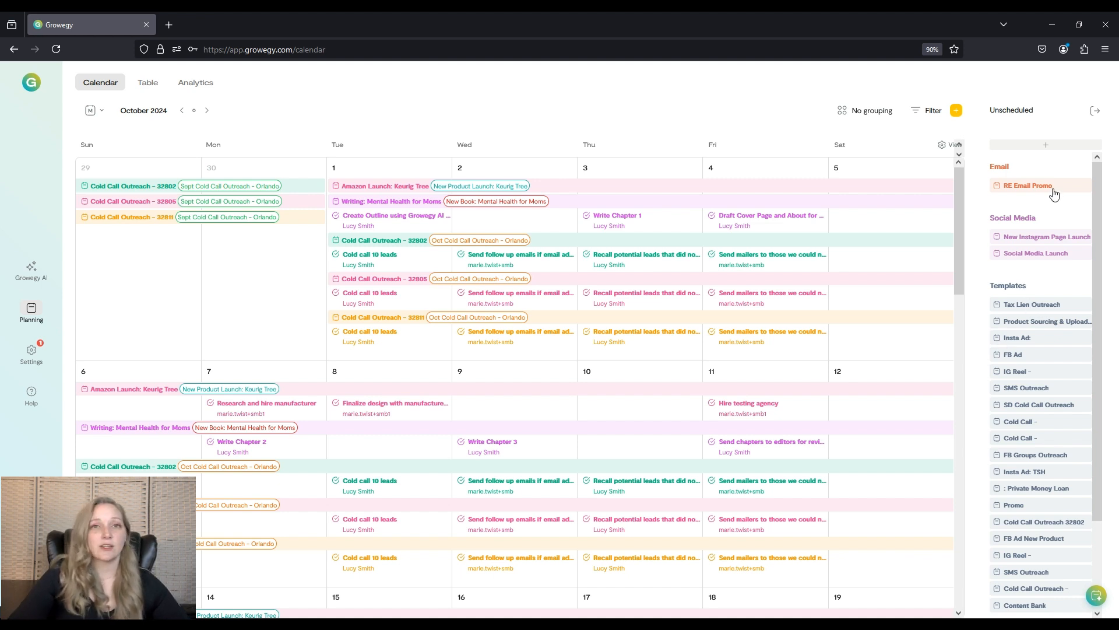
pyautogui.click(1045, 145)
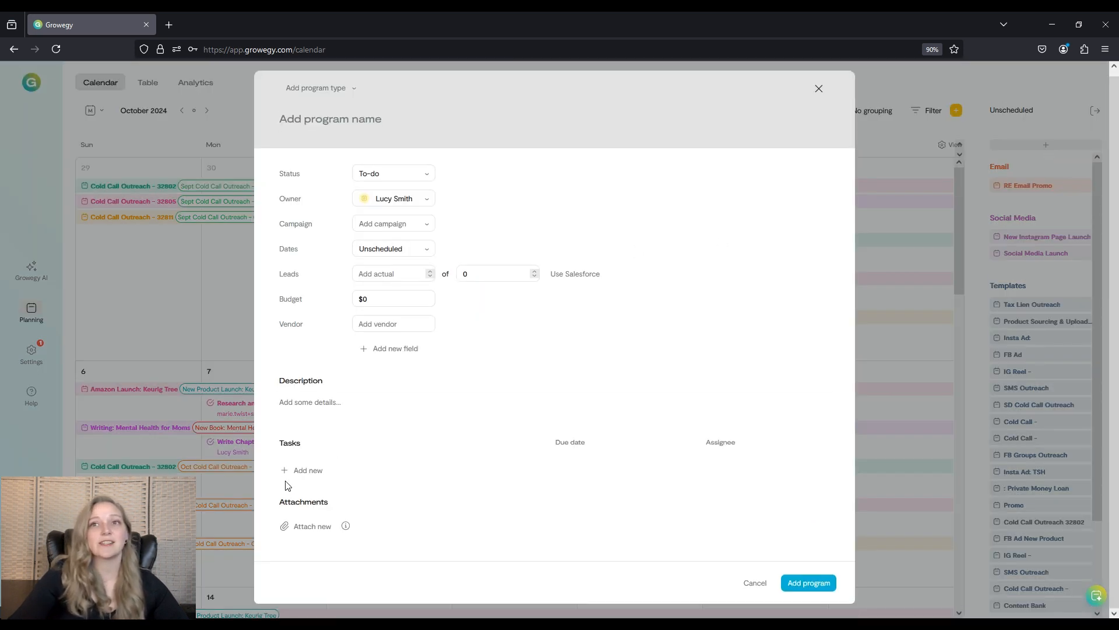
pyautogui.click(300, 471)
pyautogui.click(304, 492)
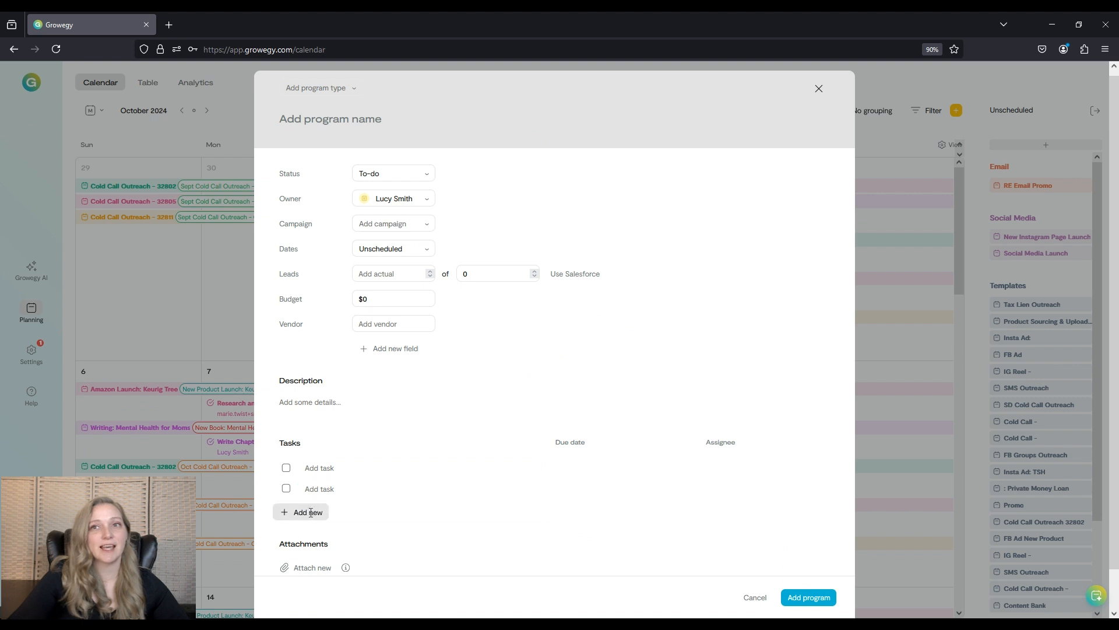
pyautogui.click(311, 512)
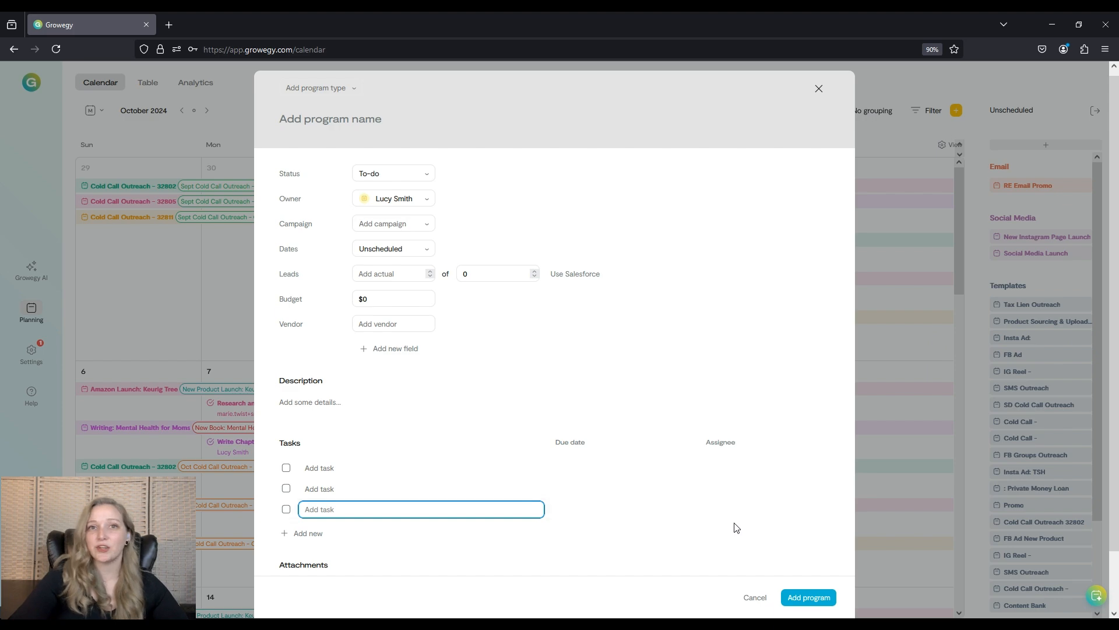
pyautogui.click(755, 597)
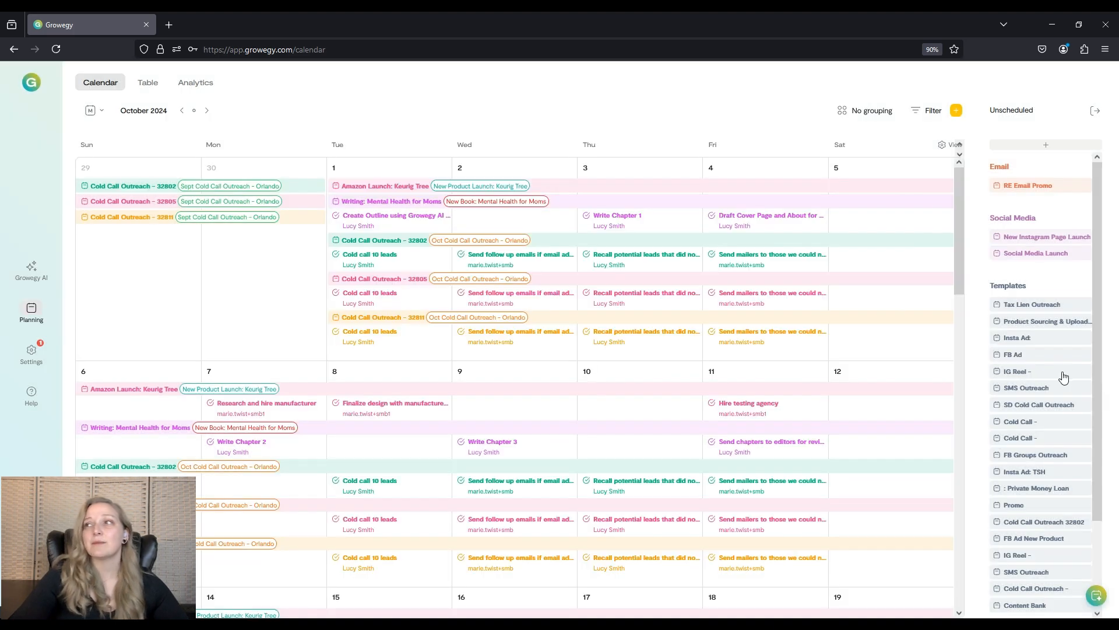
# Open the IG Reel template from the unscheduled templates and review its fields and tasks.
pyautogui.click(1026, 372)
pyautogui.click(443, 119)
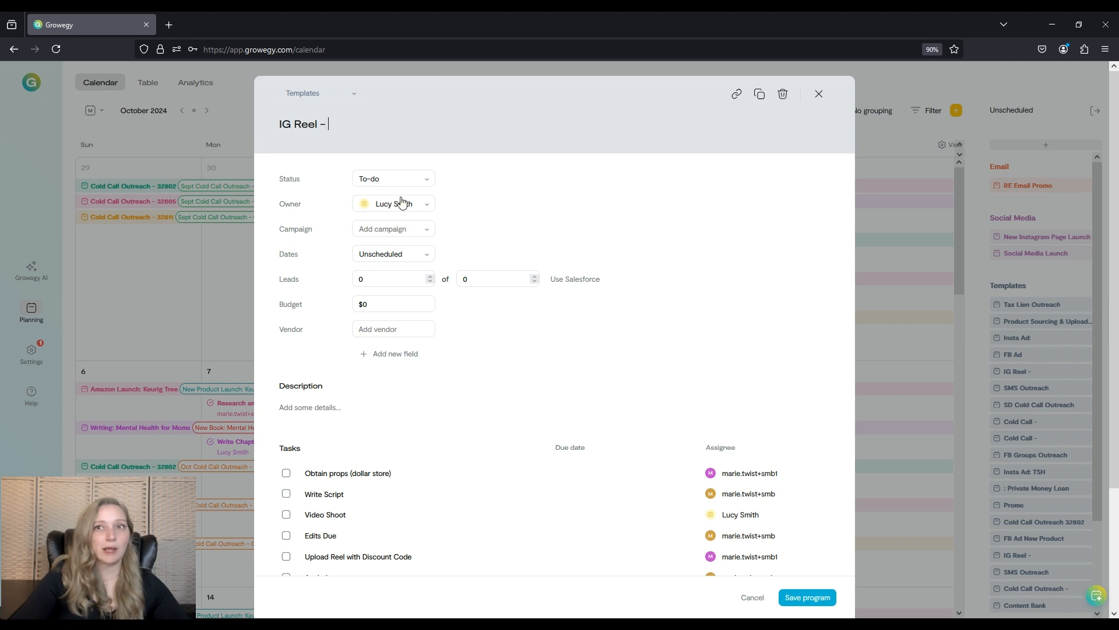
pyautogui.scroll(-2, 402, 202)
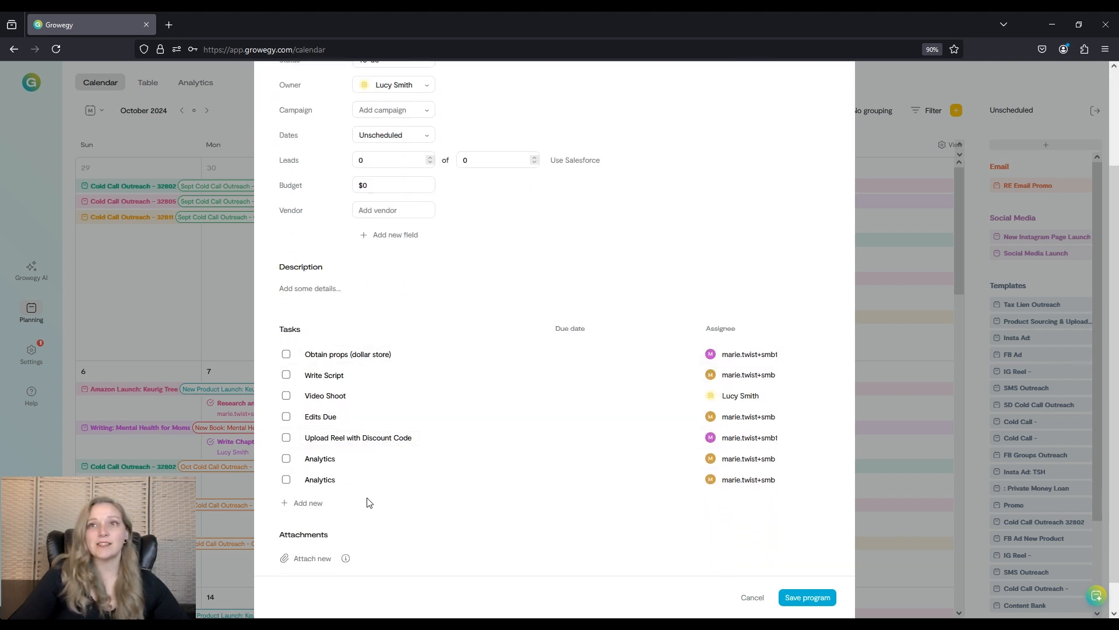
pyautogui.scroll(2, 622, 490)
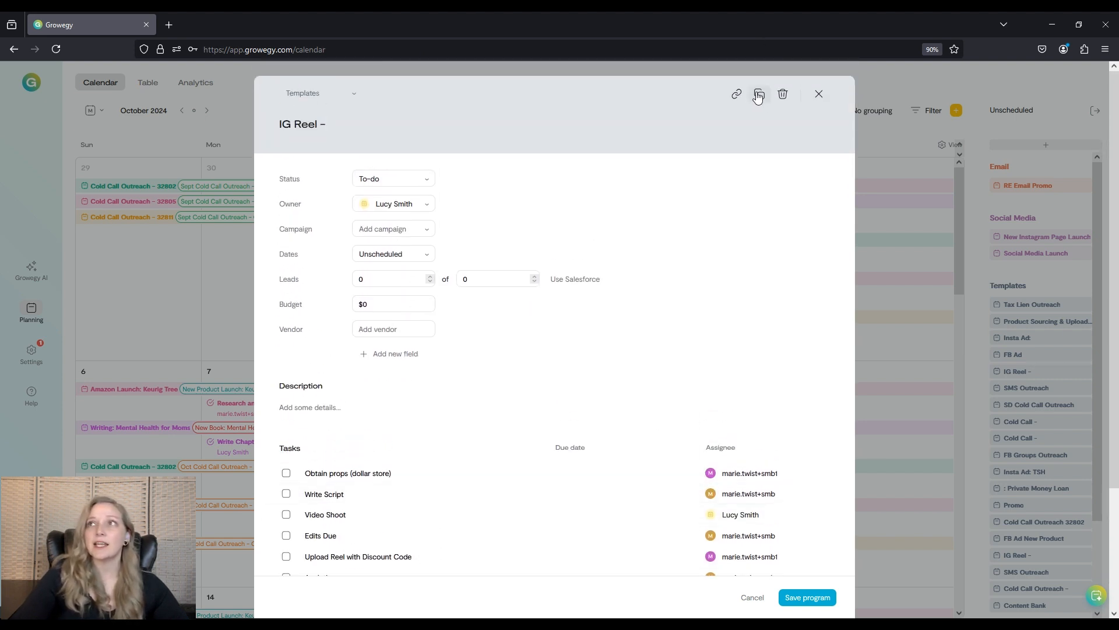
# Duplicate the IG Reel template and set the copy's program type to Instagram Ads.
pyautogui.click(760, 96)
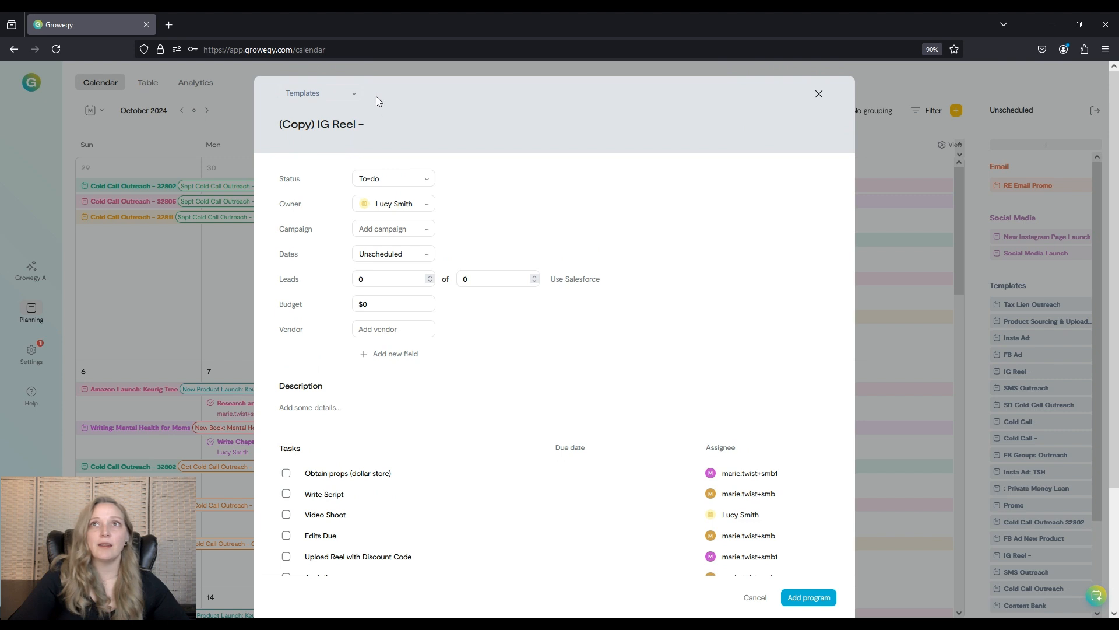
pyautogui.click(356, 93)
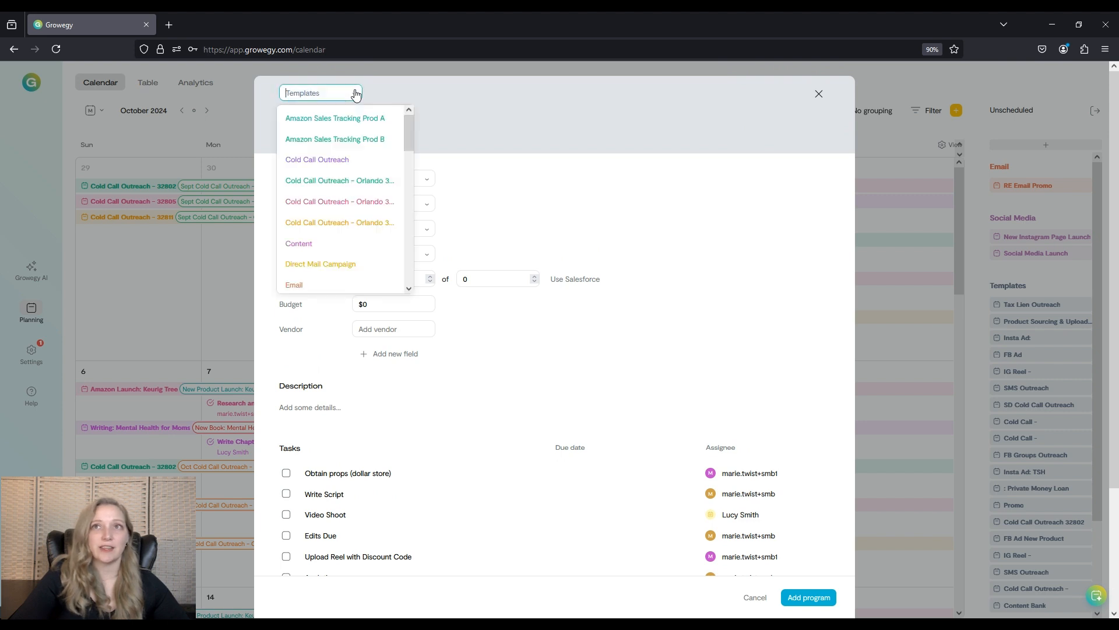
pyautogui.scroll(-2, 371, 144)
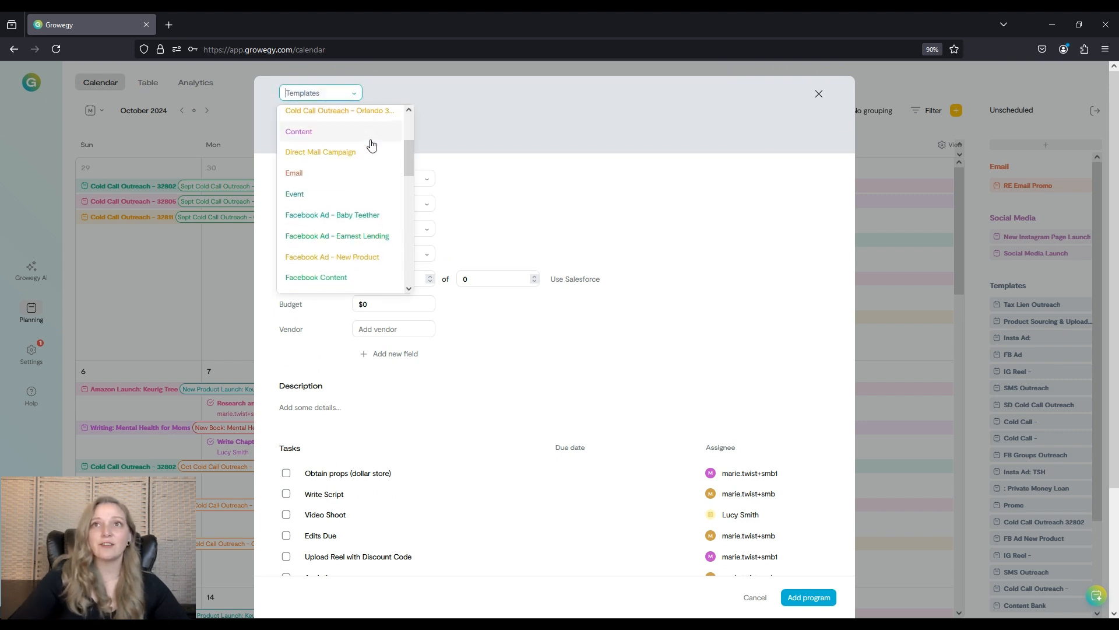
pyautogui.scroll(-2, 371, 145)
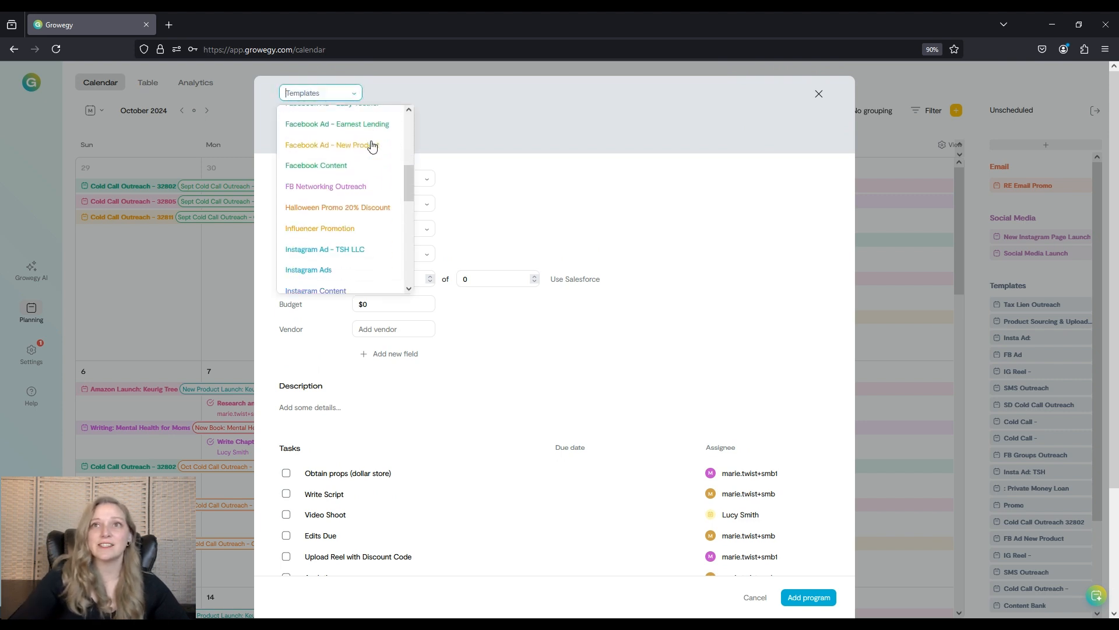
pyautogui.click(335, 270)
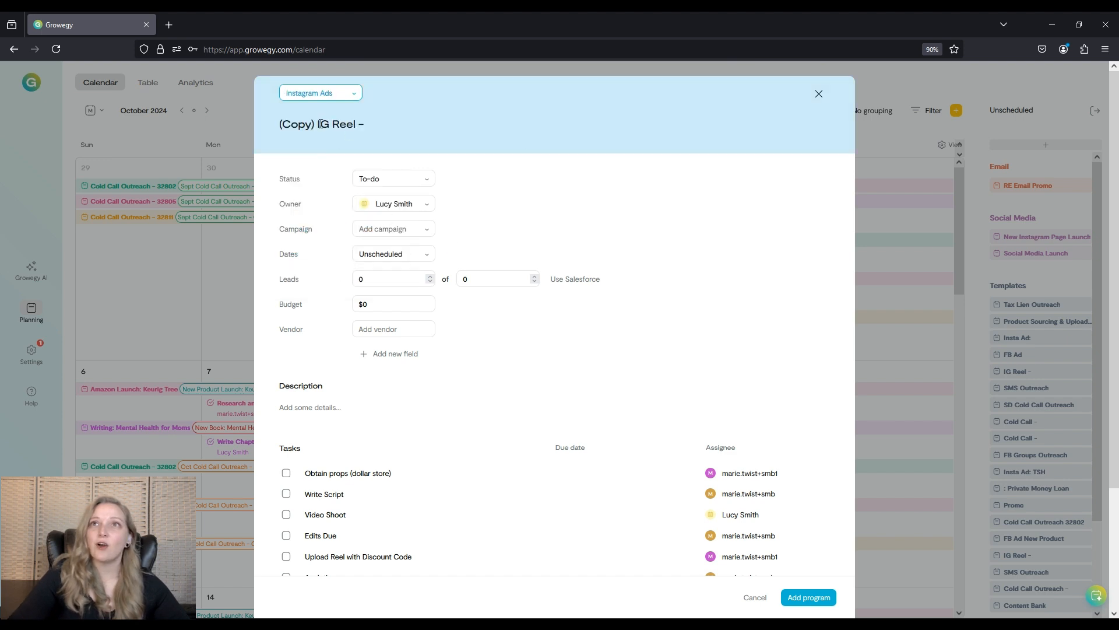
# Remove the "(Copy) " prefix from the duplicate's name, then cancel without adding the program.
pyautogui.moveTo(317, 124); pyautogui.dragTo(190, 121)
pyautogui.press('BackSpace')
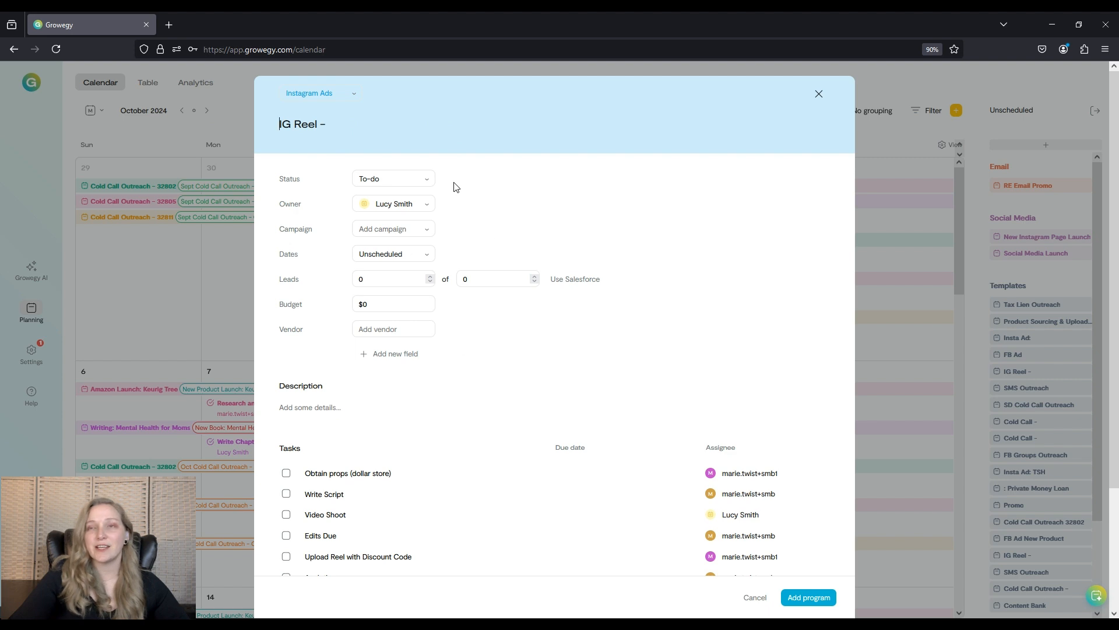
pyautogui.scroll(-3, 515, 259)
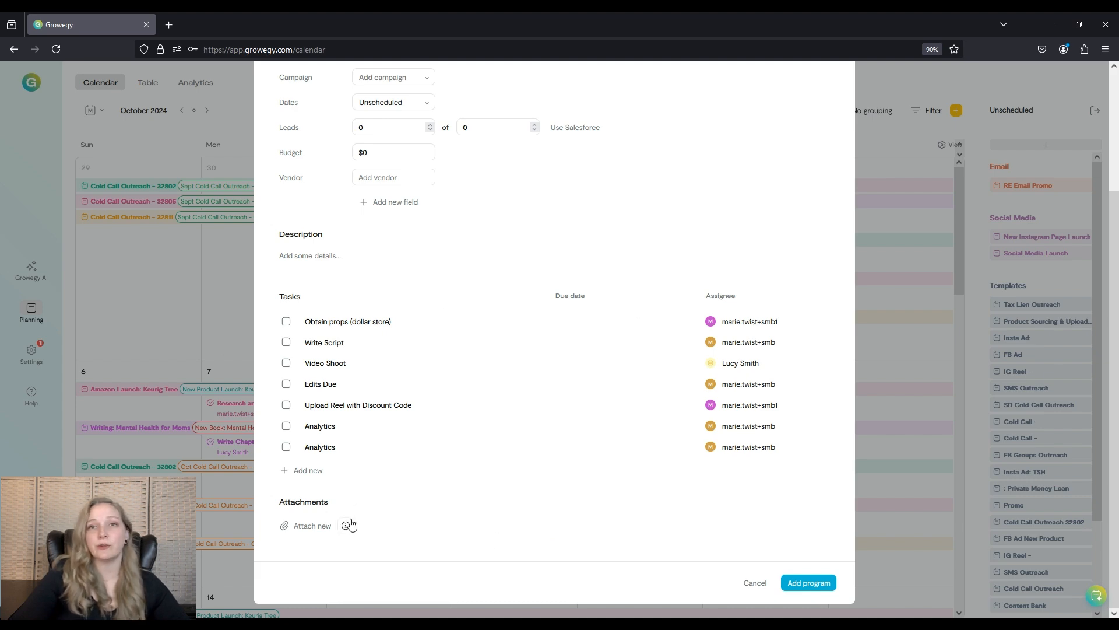
pyautogui.click(749, 585)
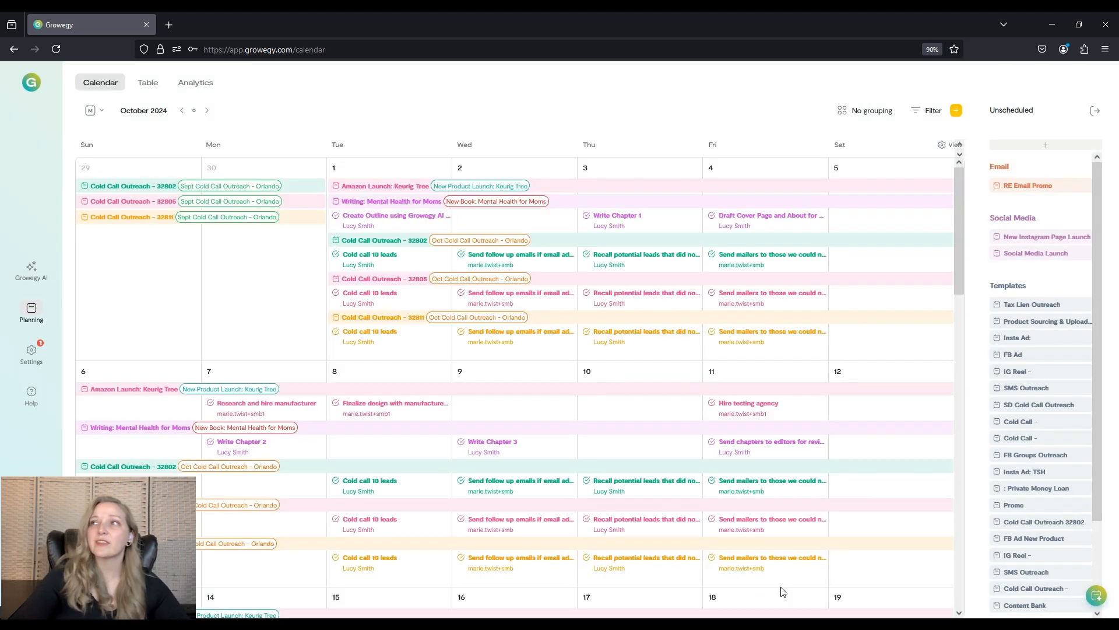
# Close the Unscheduled panel and open the calendar's View options.
pyautogui.click(1096, 110)
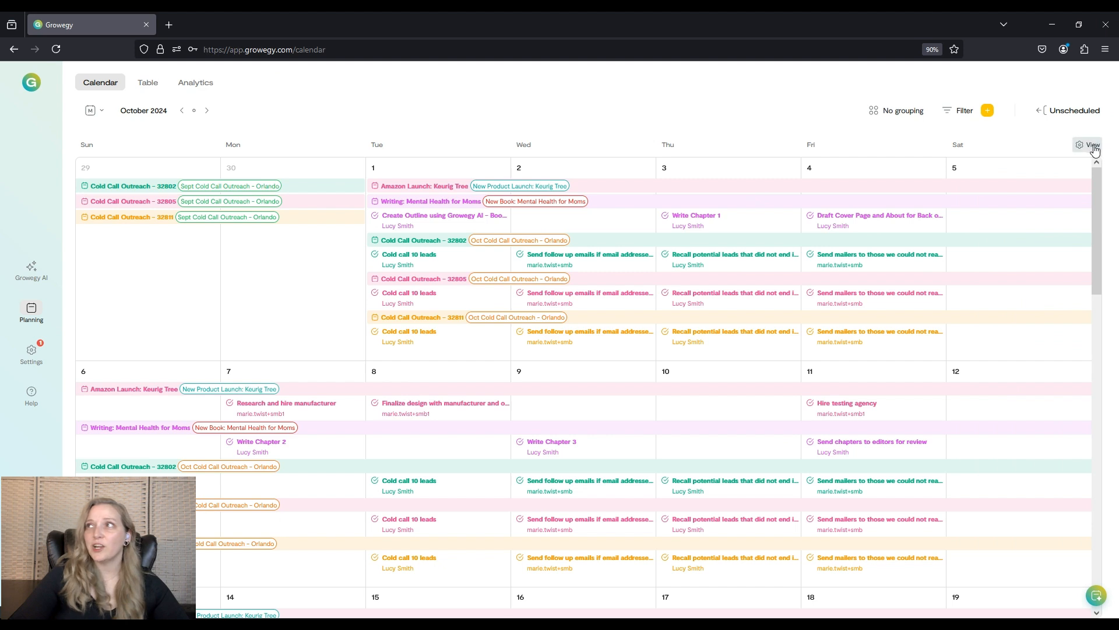
pyautogui.click(1085, 146)
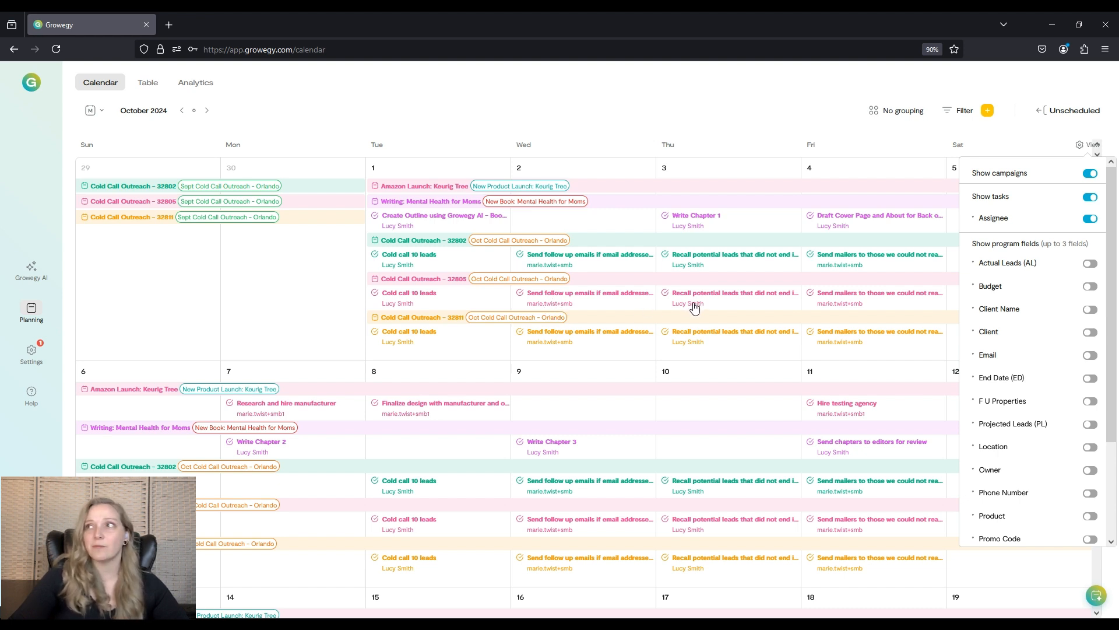
# Hide and then show task assignees on the calendar.
pyautogui.click(1092, 219)
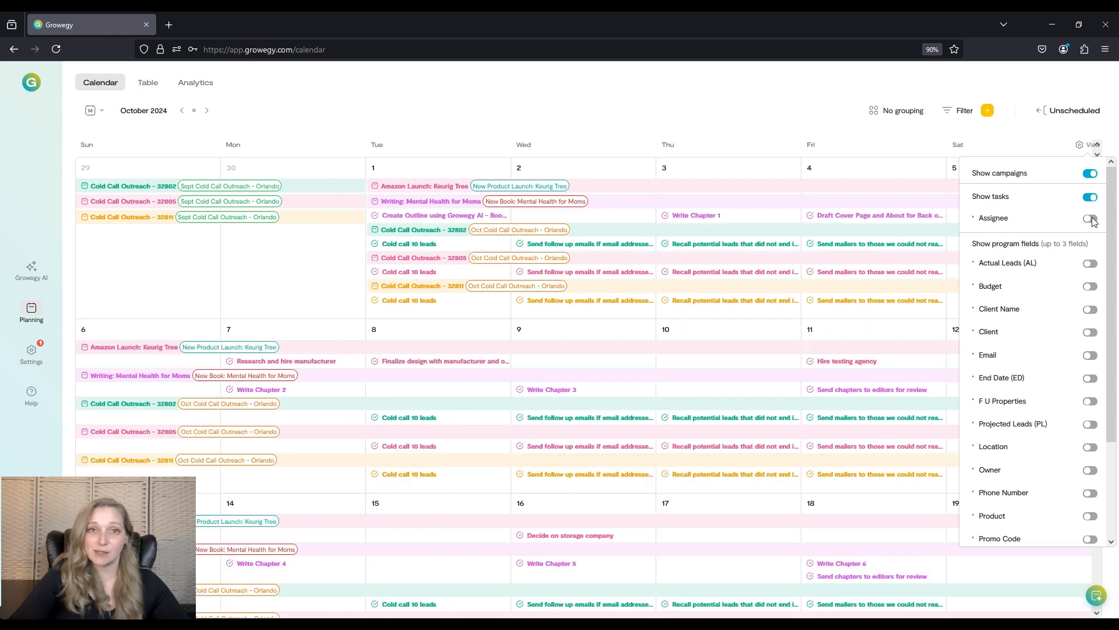
pyautogui.click(1091, 219)
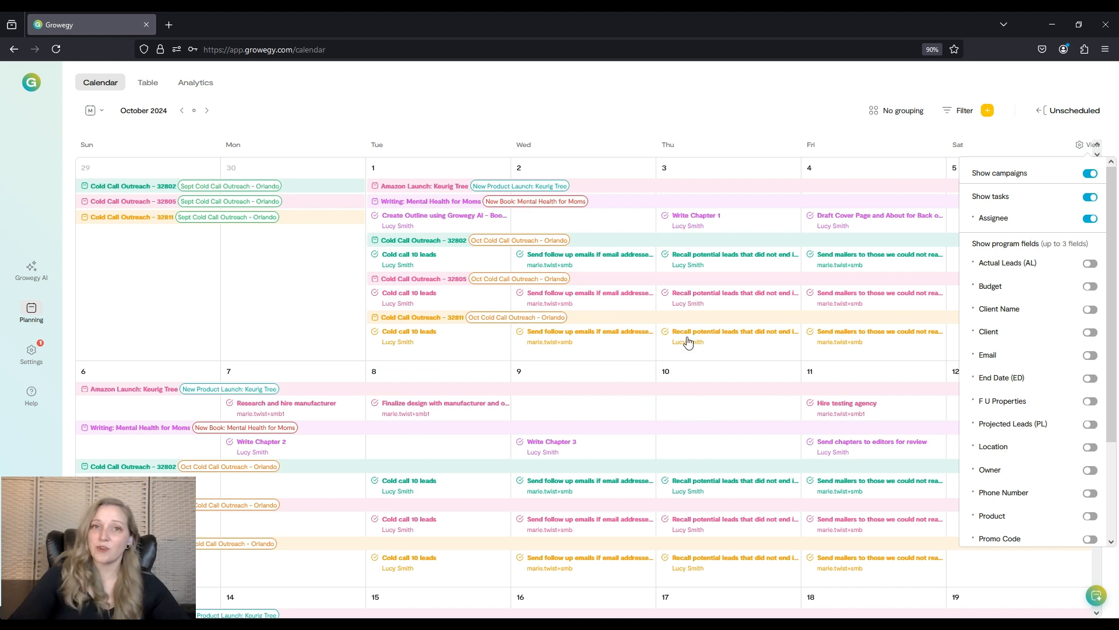
# Show the Actual Leads, Budget and End Date program fields on the calendar.
pyautogui.click(1090, 265)
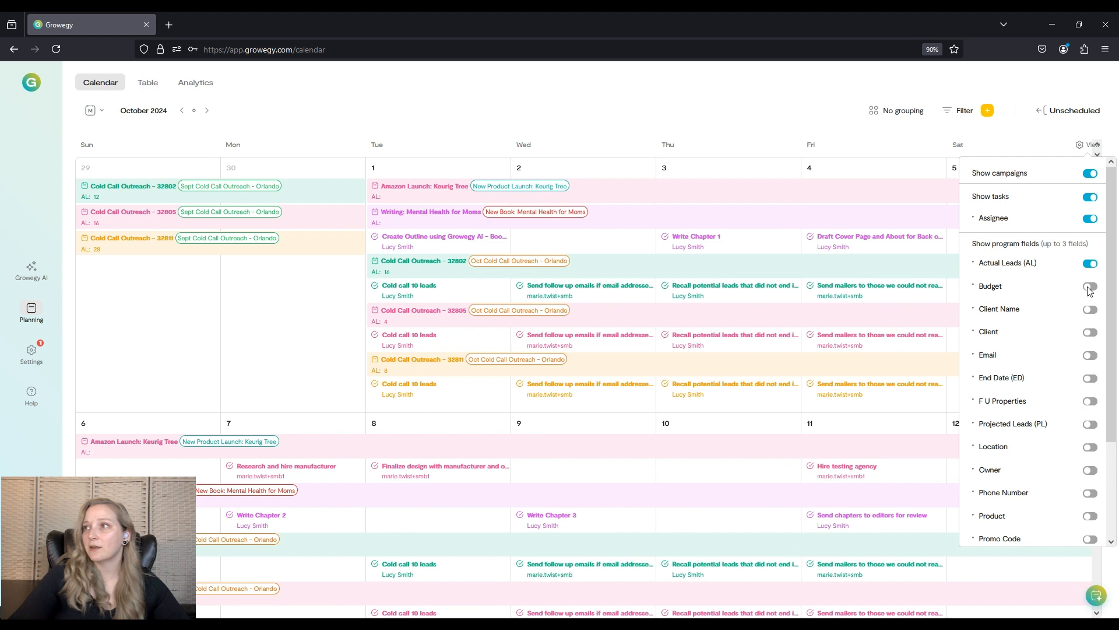
pyautogui.click(1090, 288)
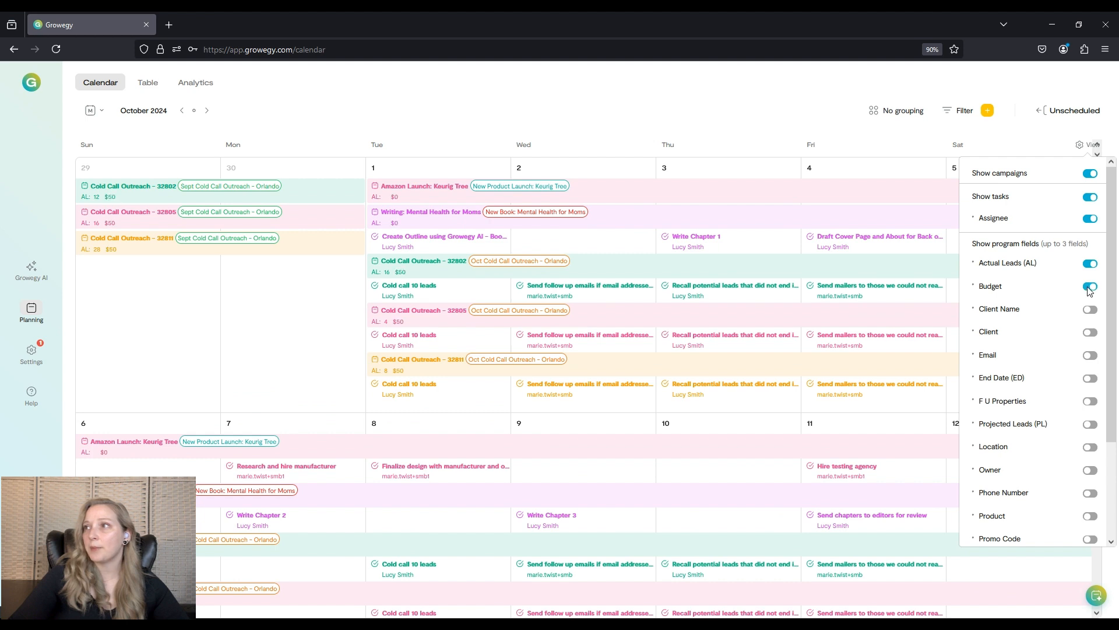
pyautogui.click(1090, 379)
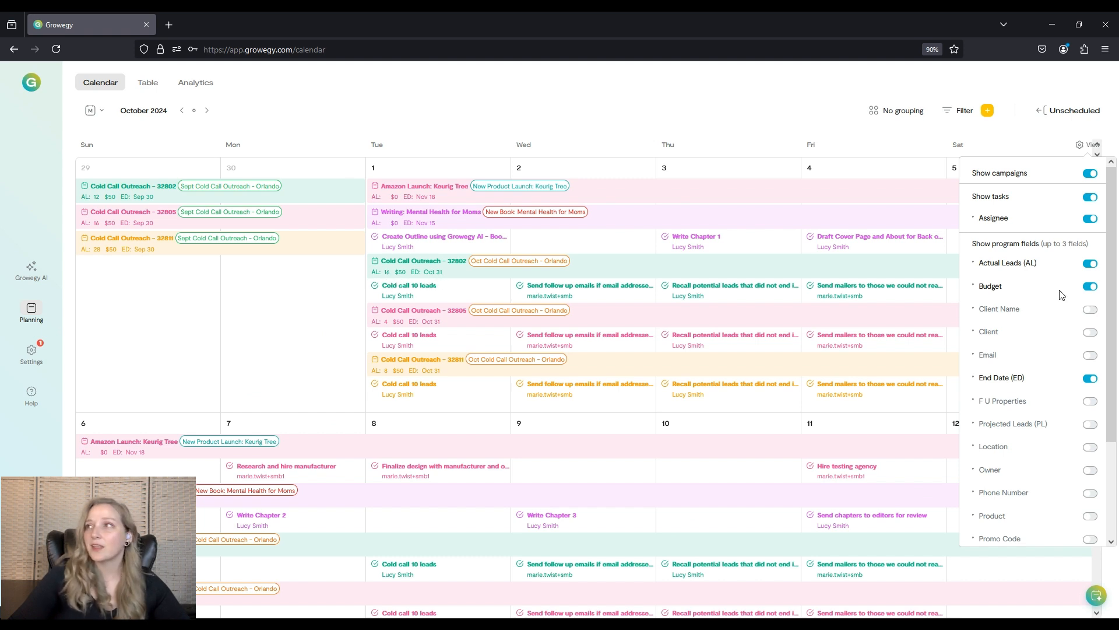
# Hide the End Date, Budget and Actual Leads program fields again.
pyautogui.click(1090, 379)
pyautogui.click(1090, 286)
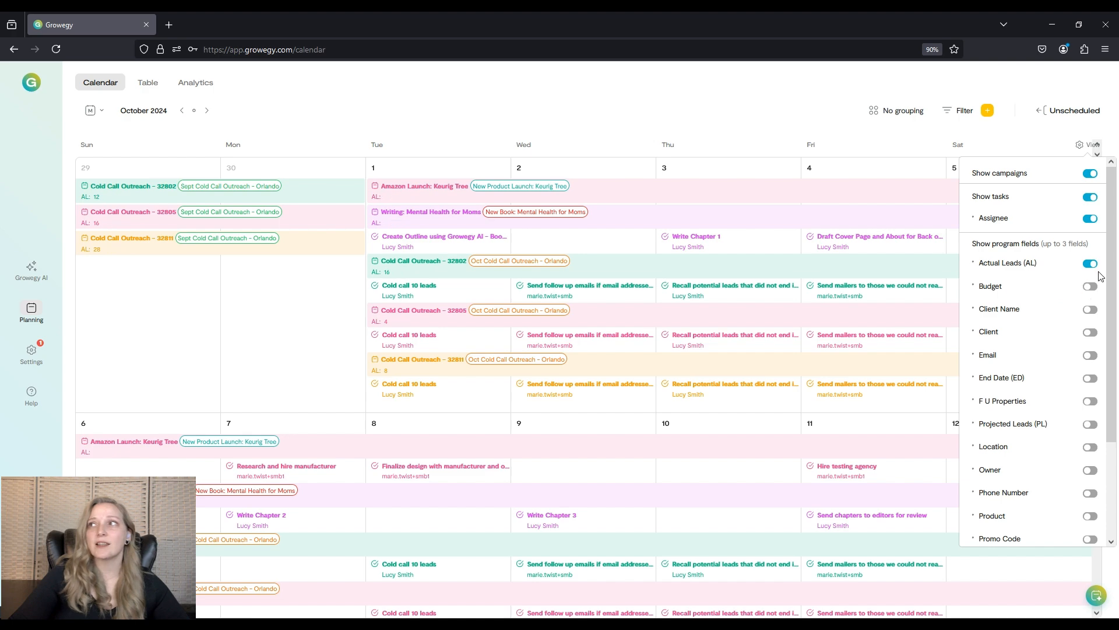
pyautogui.click(1090, 264)
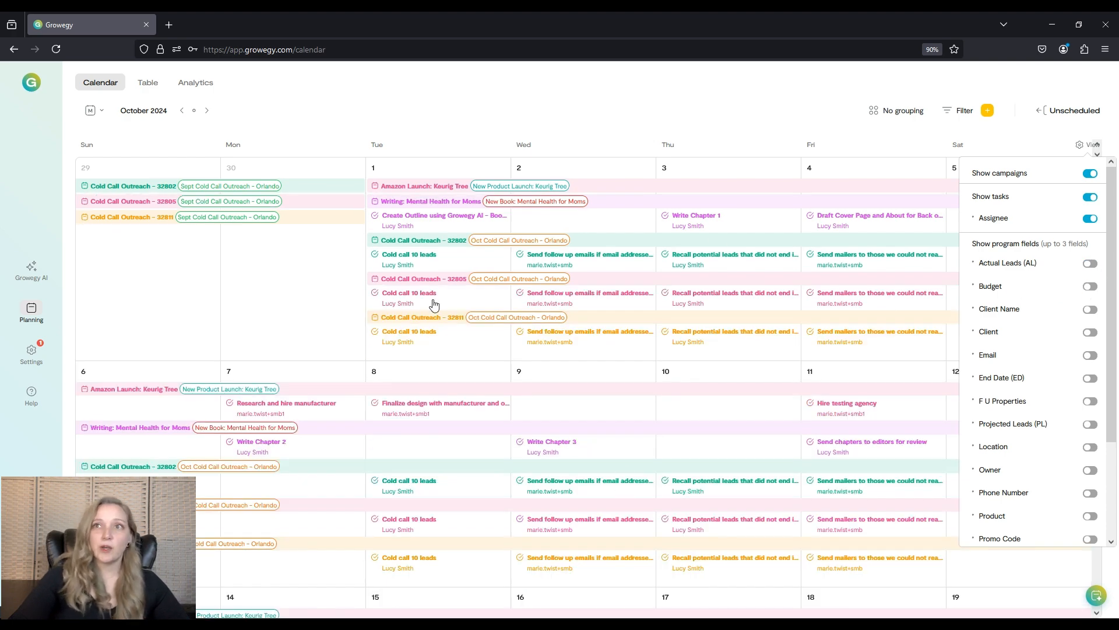
# Open the Cold Call Outreach - 32805 program, review its task list, and close it.
pyautogui.click(414, 282)
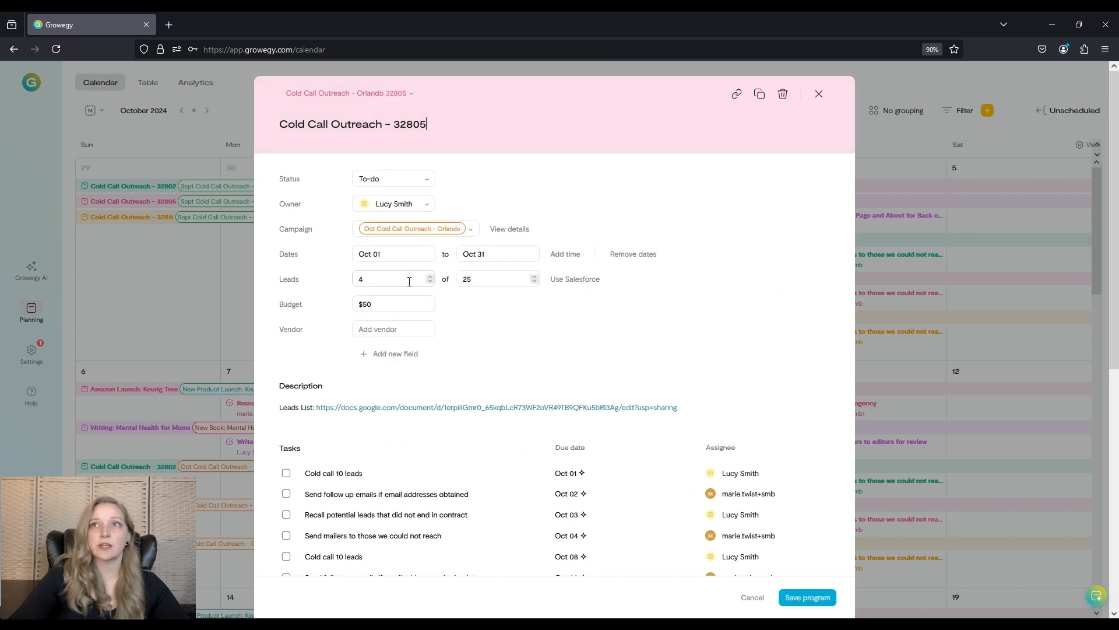
pyautogui.scroll(-2, 620, 373)
pyautogui.scroll(-6, 621, 360)
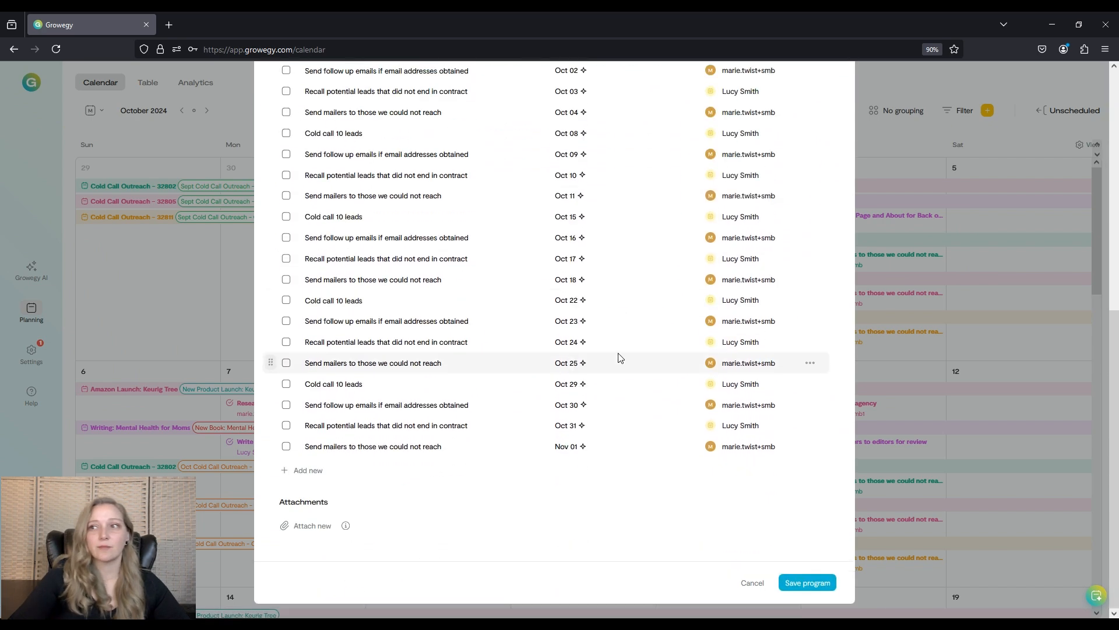
pyautogui.click(749, 583)
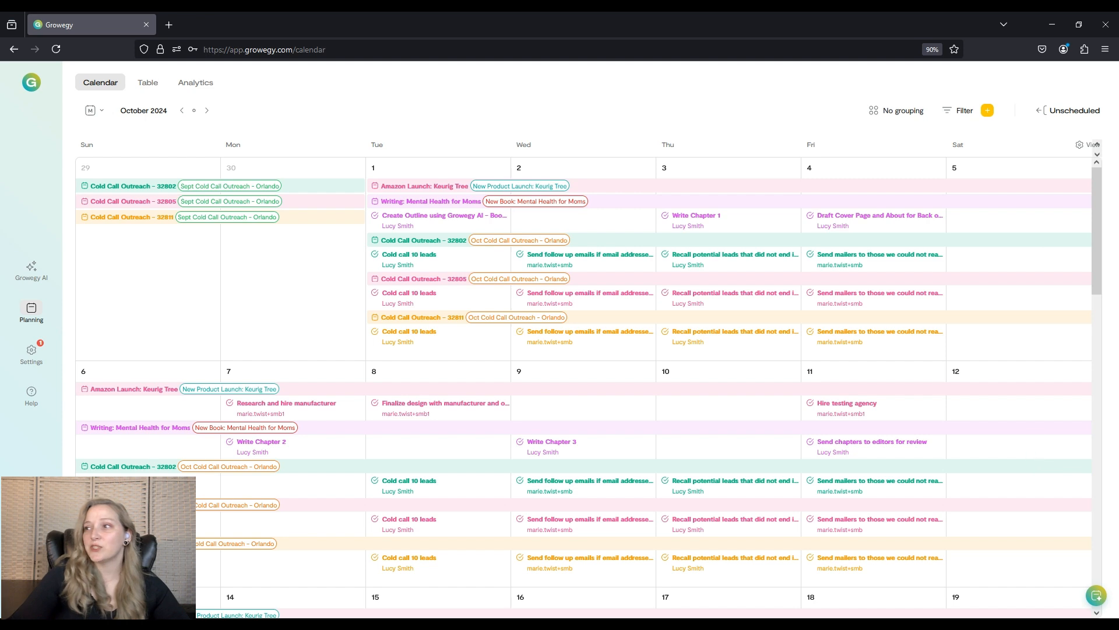
# Open and close the Program AI Creator chat.
pyautogui.click(1097, 596)
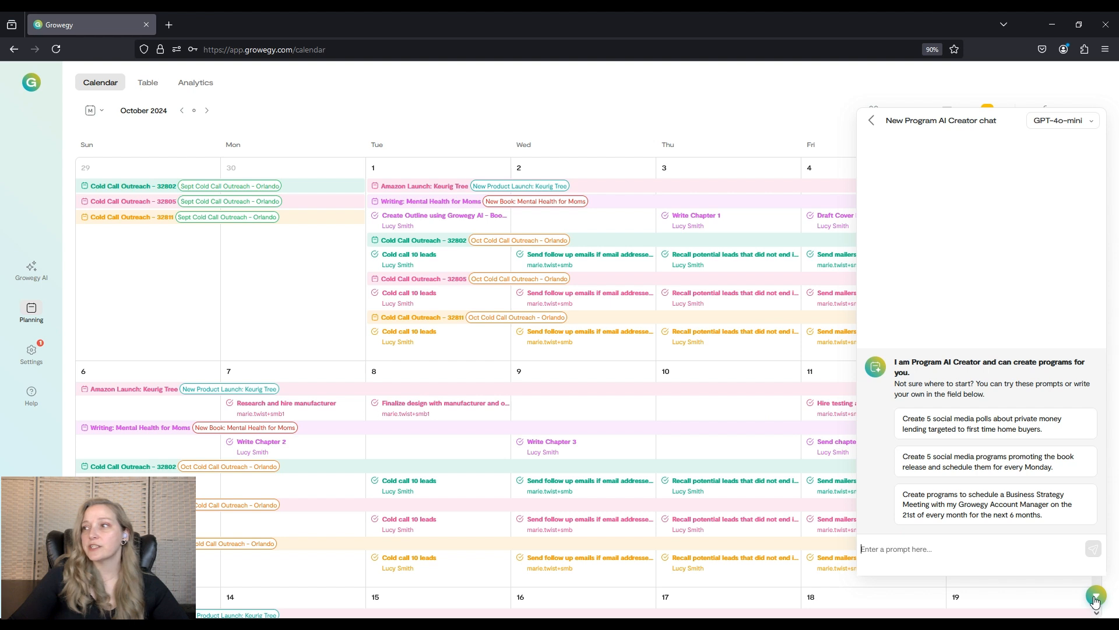
pyautogui.click(1096, 598)
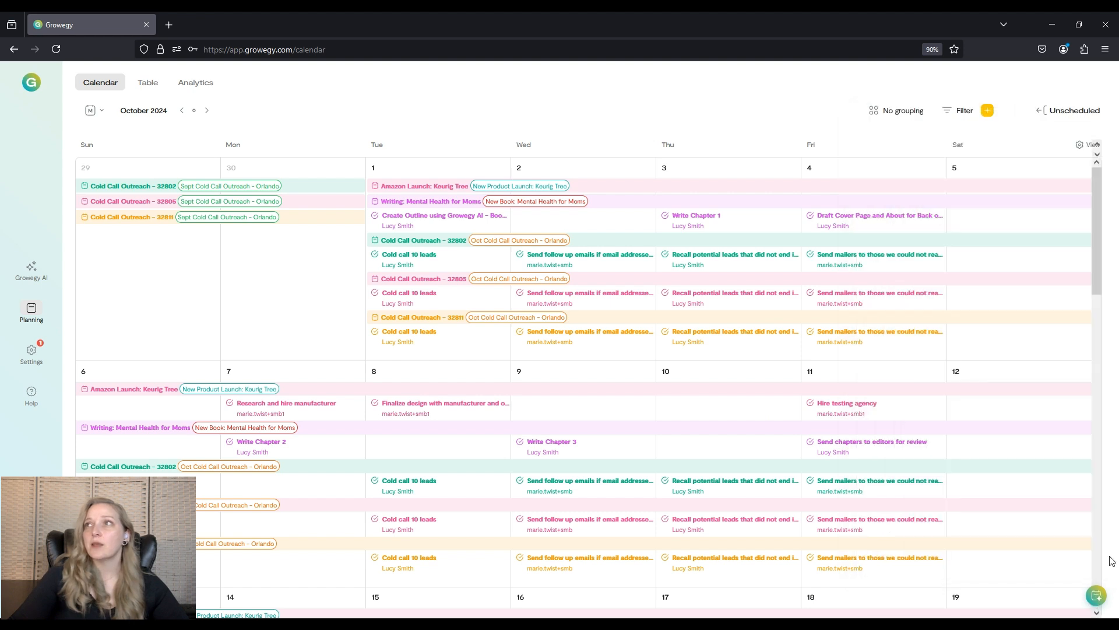
# Start a new program and add two empty task rows to it.
pyautogui.click(987, 111)
pyautogui.click(1015, 129)
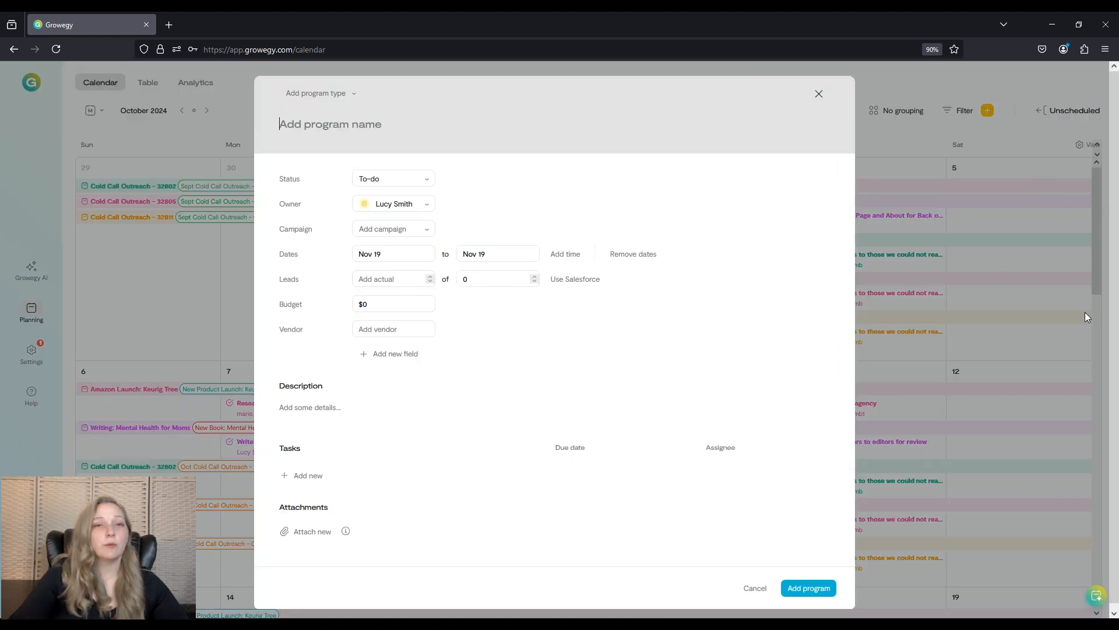
pyautogui.click(308, 470)
pyautogui.click(307, 490)
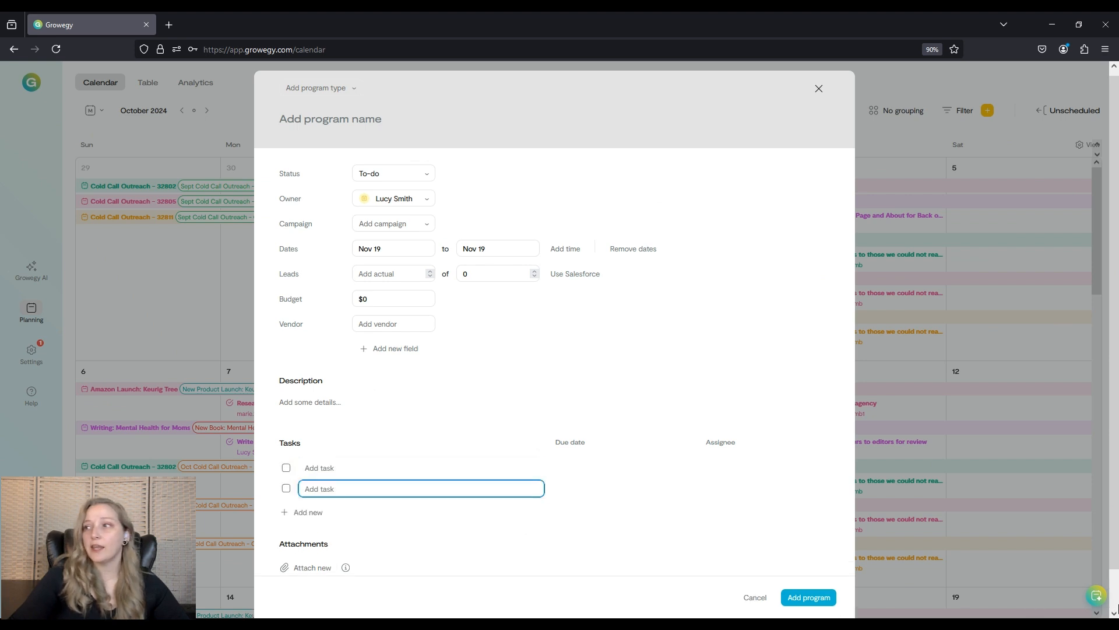
# Open the AI Creator chat and send the suggested prompt for five social media polls about private money lending.
pyautogui.click(1096, 596)
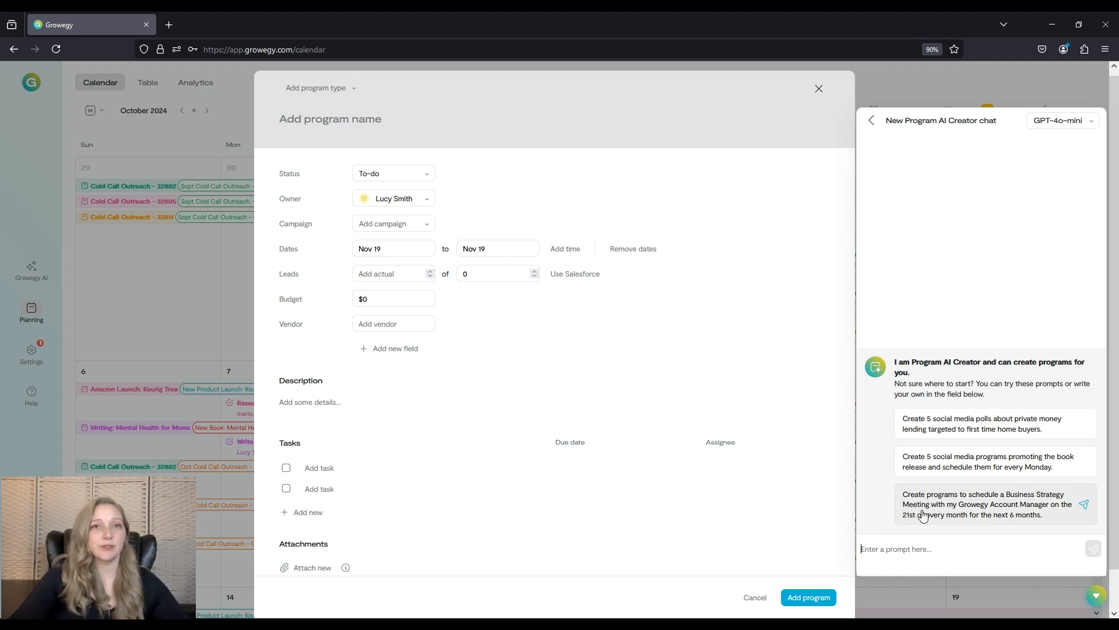
pyautogui.click(1084, 423)
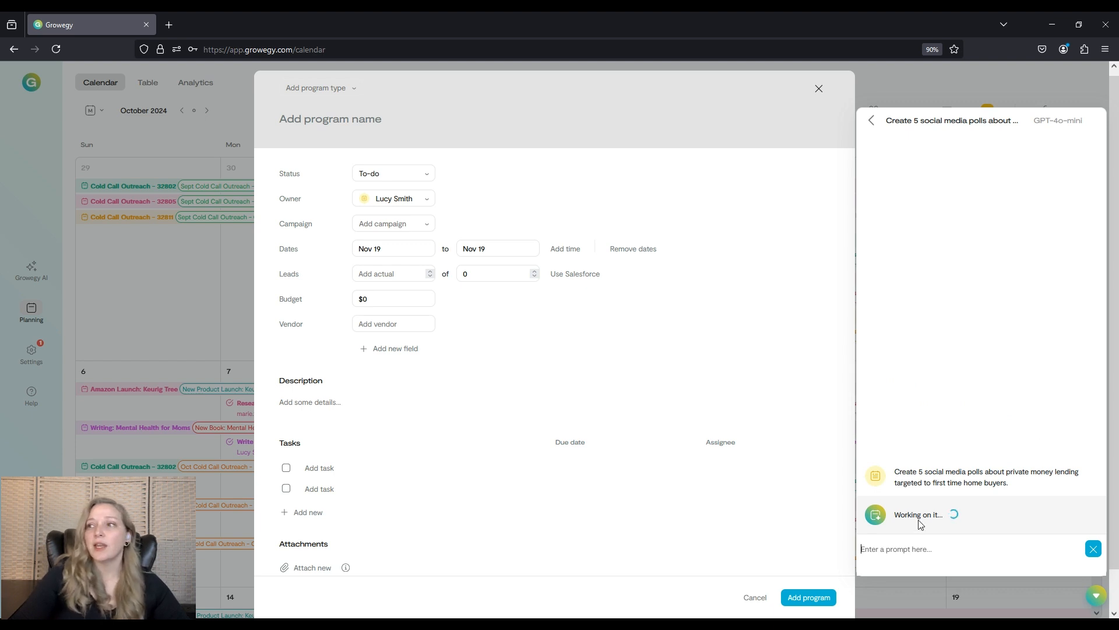
pyautogui.click(1099, 601)
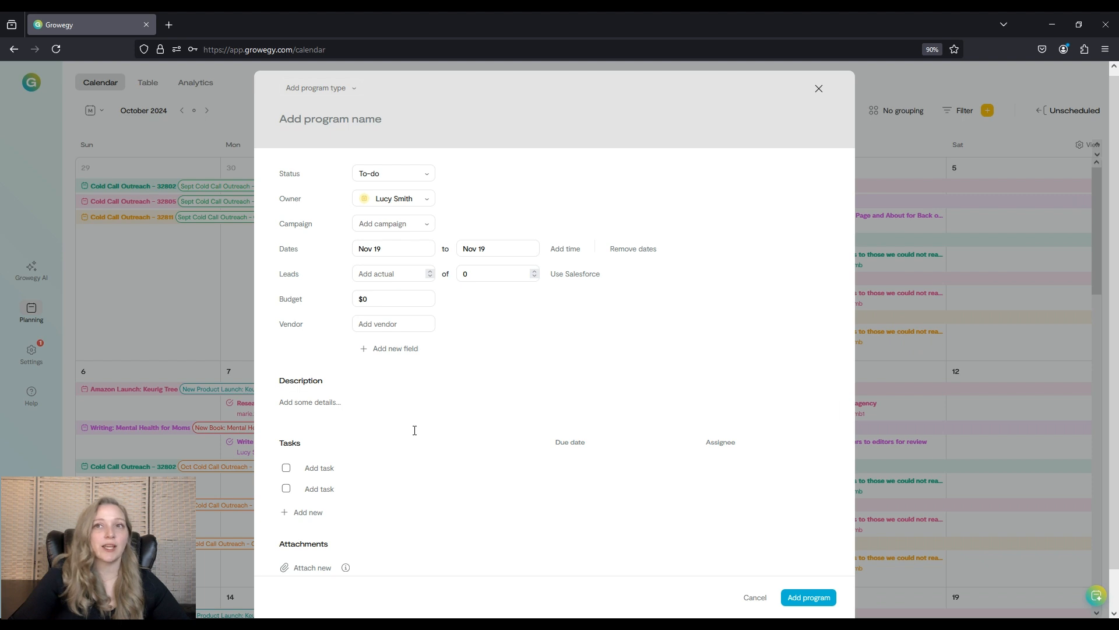
# Reopen the AI chat and read the generated poll ideas.
pyautogui.click(1097, 596)
pyautogui.scroll(1, 975, 417)
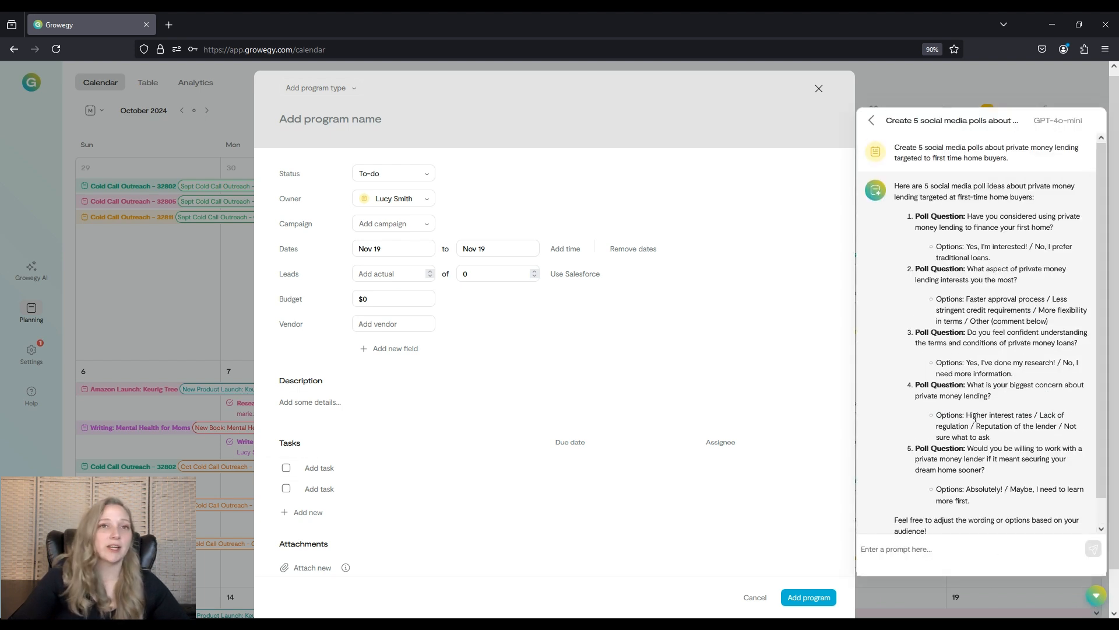
pyautogui.scroll(-1, 975, 418)
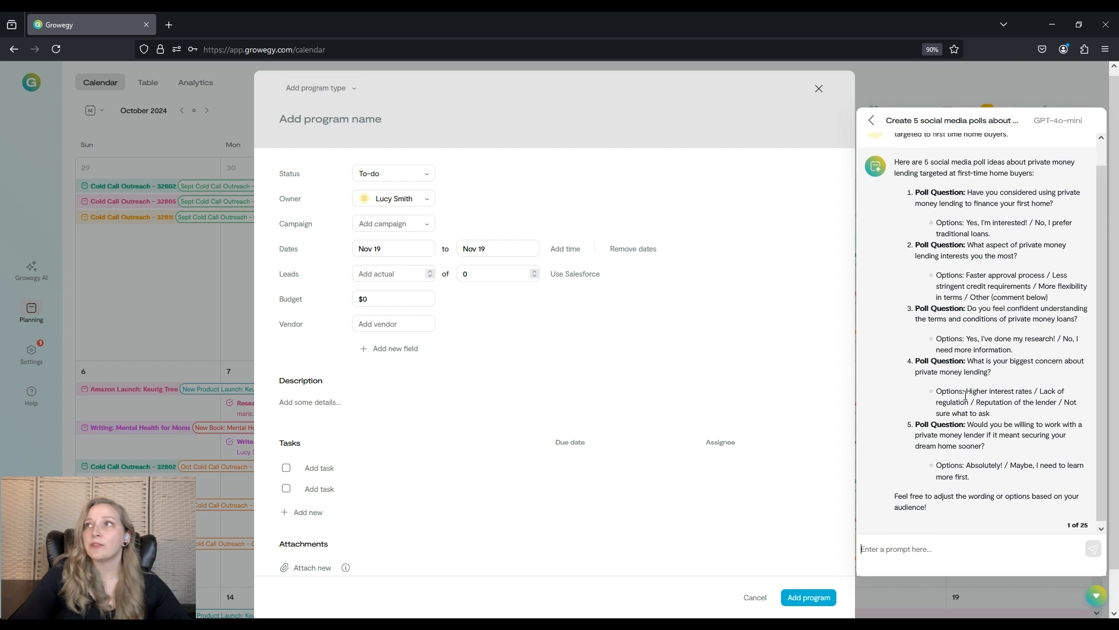
pyautogui.scroll(1, 975, 417)
# Start a new AI Creator chat and write a prompt for 5 blog post ideas for my website using the Contact Lenses product variable.
pyautogui.click(871, 121)
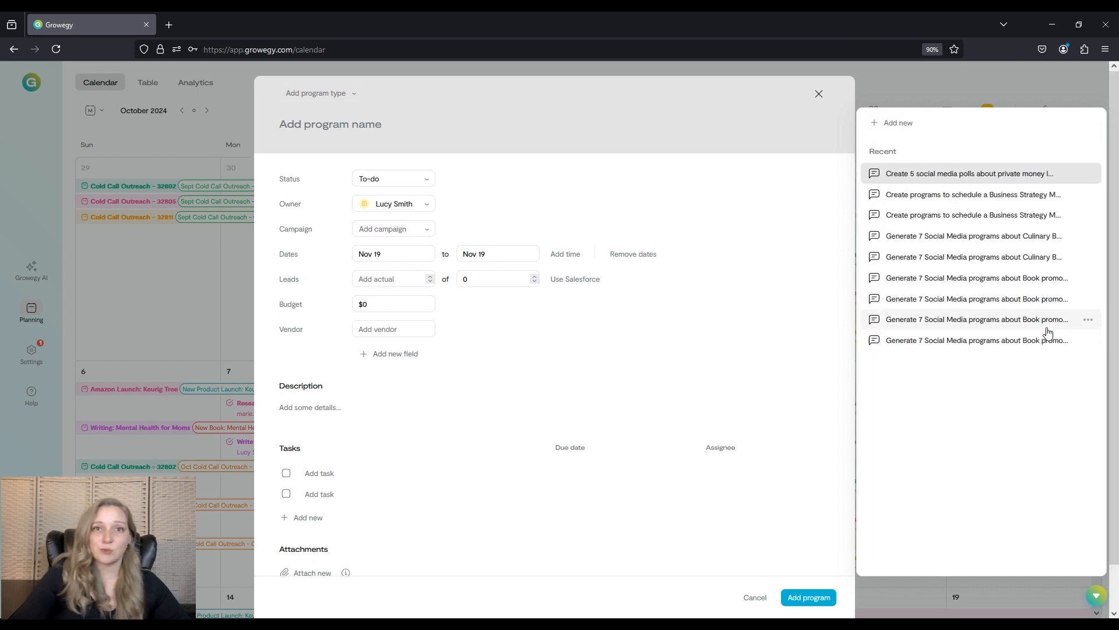
pyautogui.click(902, 125)
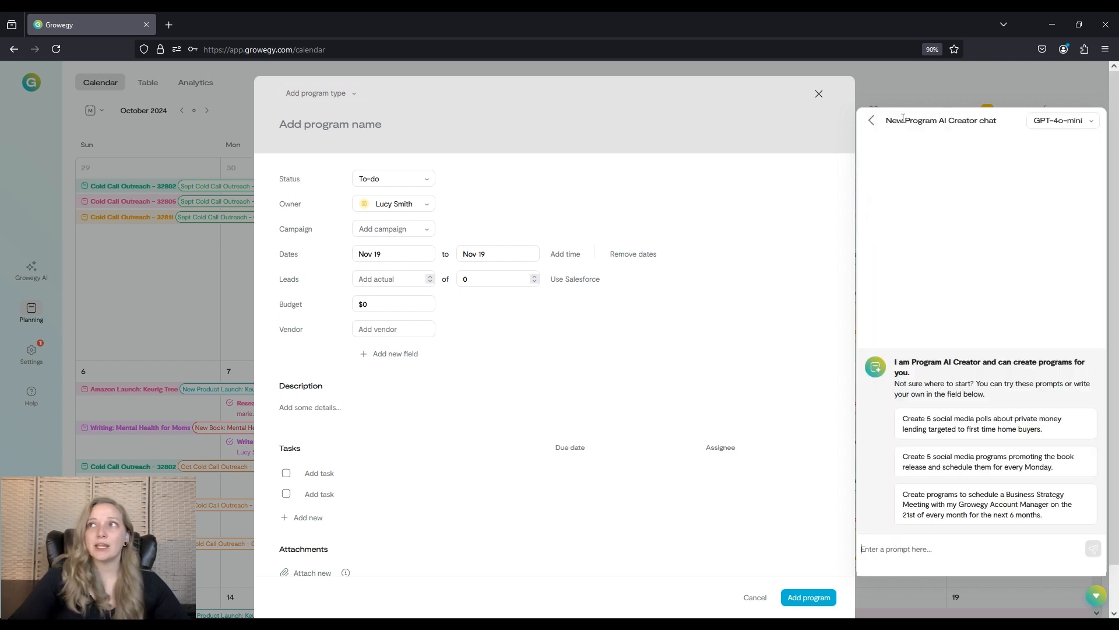
pyautogui.click(968, 545)
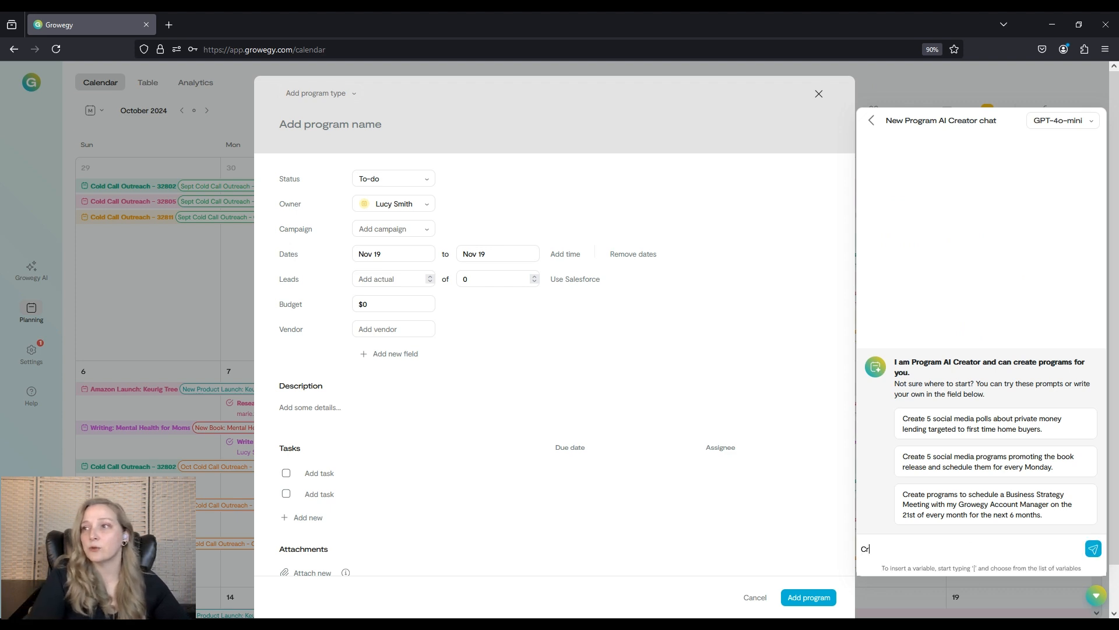
pyautogui.write('Create 5')
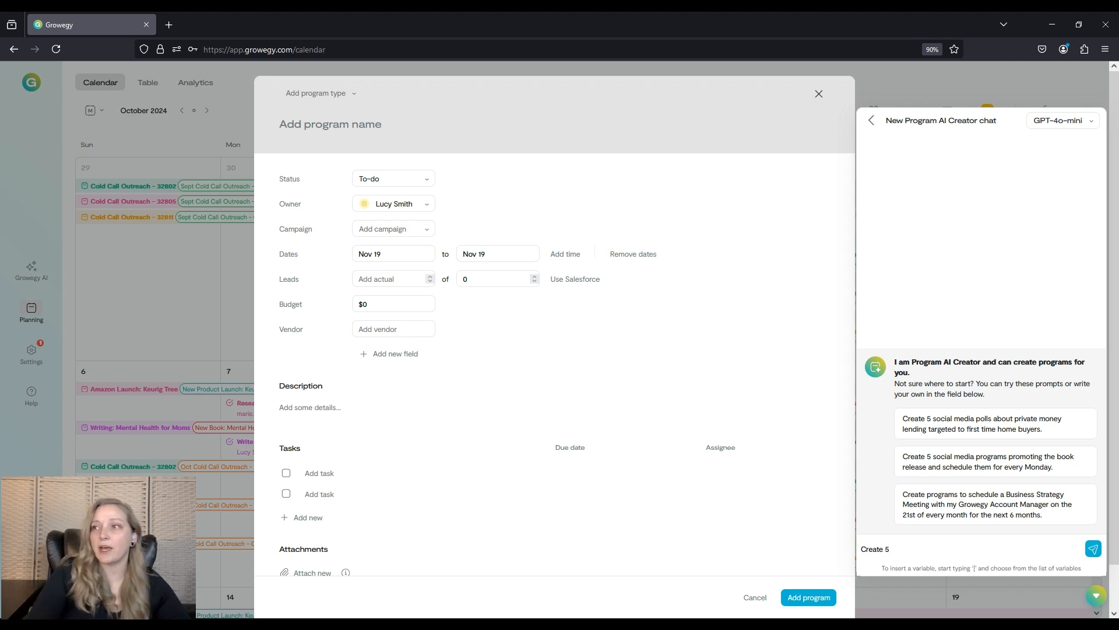
pyautogui.write(' blog post ')
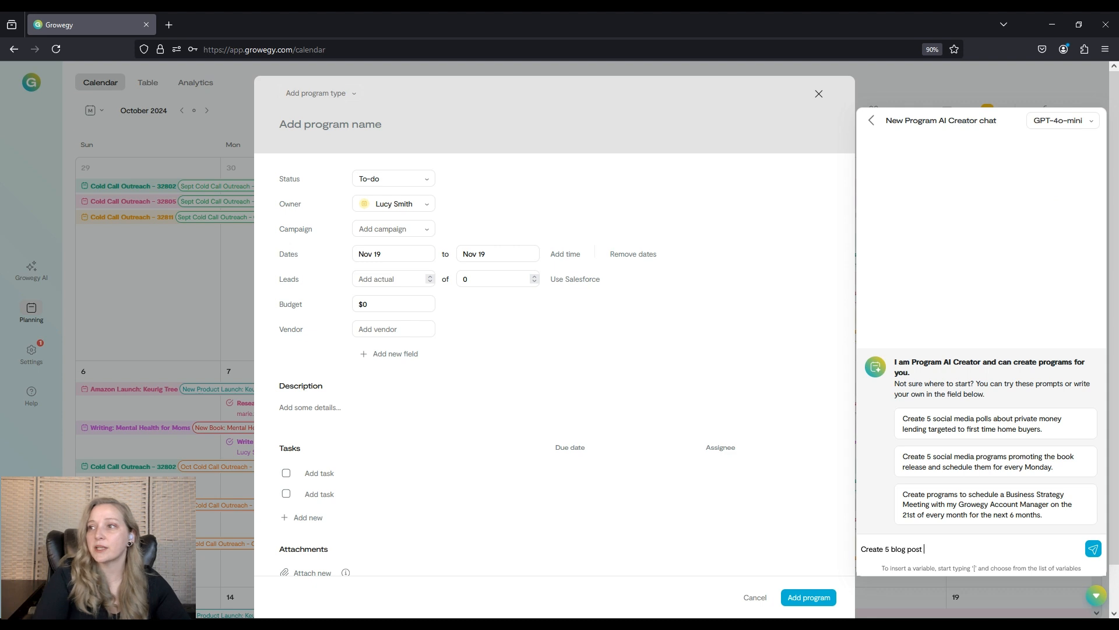
pyautogui.write('ideas for my ')
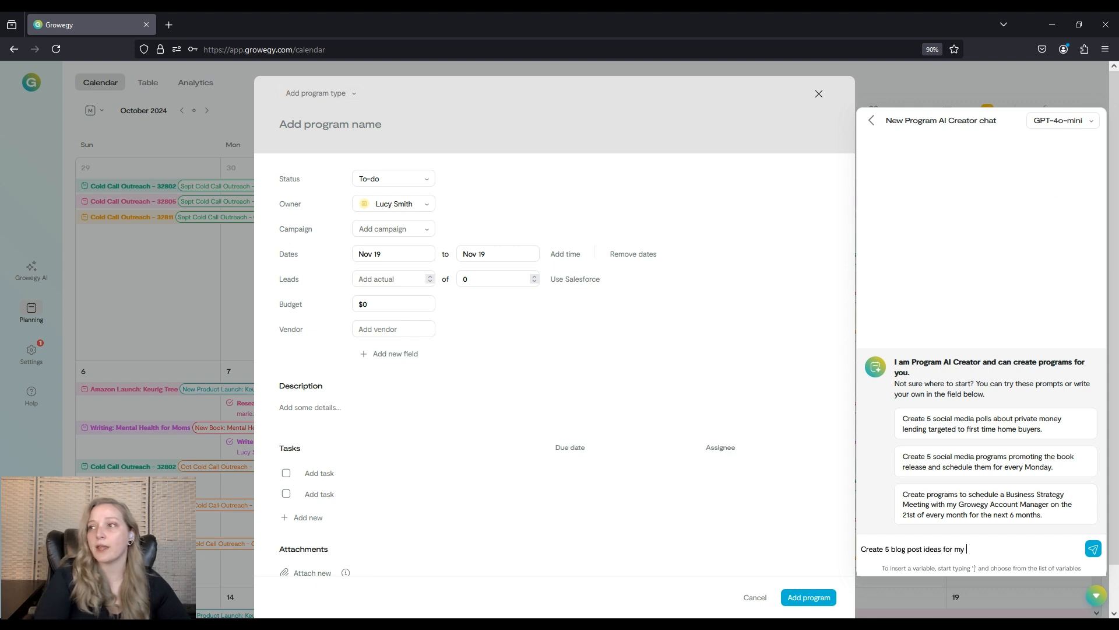
pyautogui.write('webdsi')
pyautogui.press('BackSpace')
pyautogui.press('BackSpace')
pyautogui.write('si')
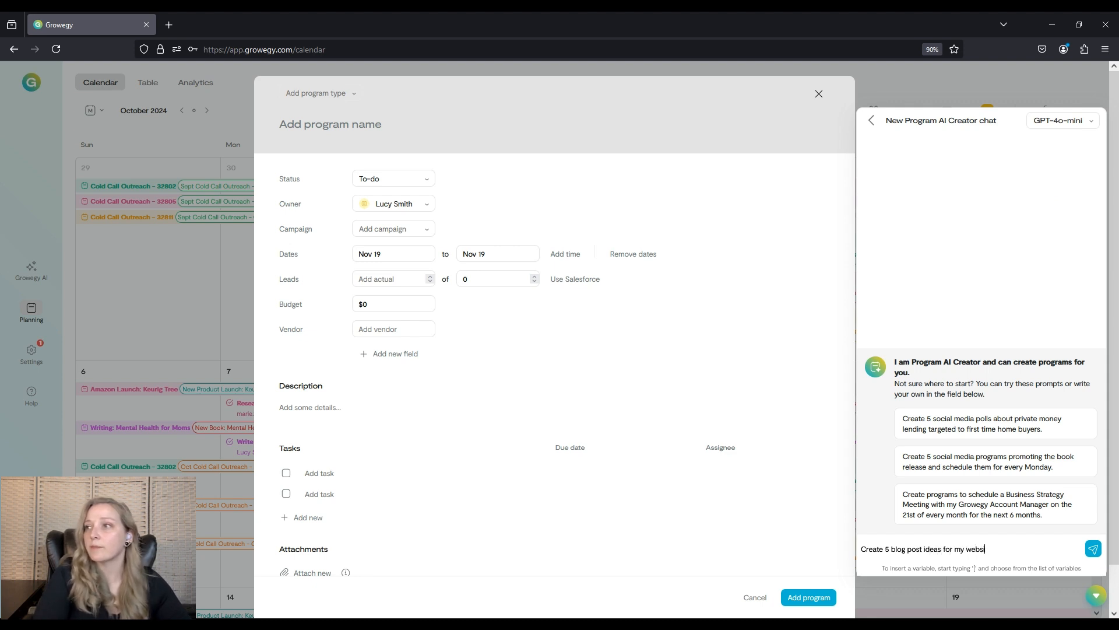
pyautogui.write('te for')
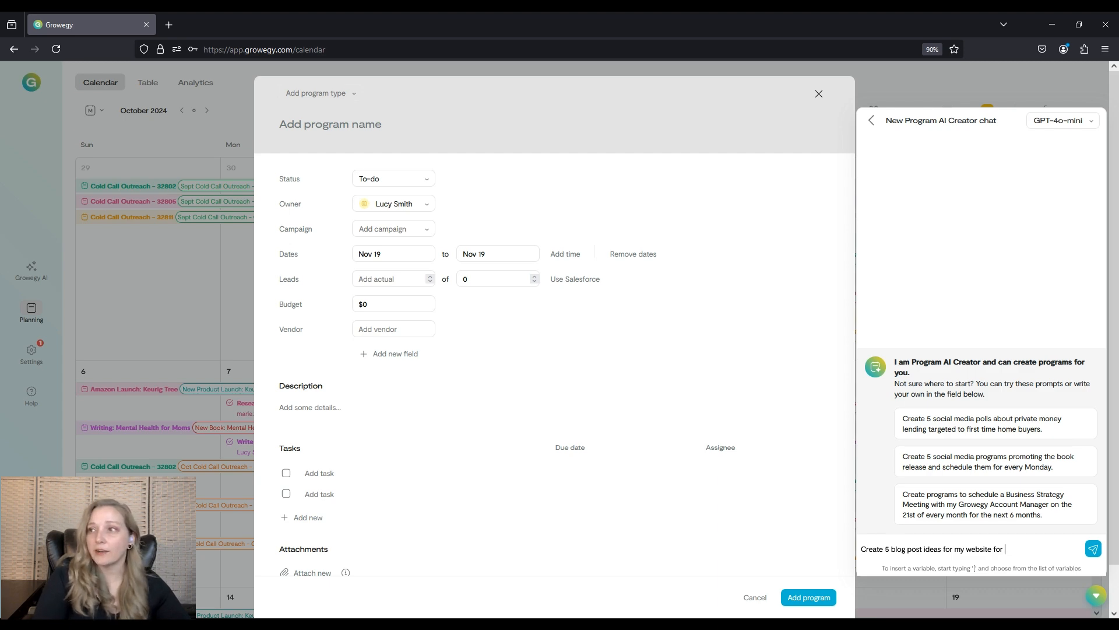
pyautogui.write('[')
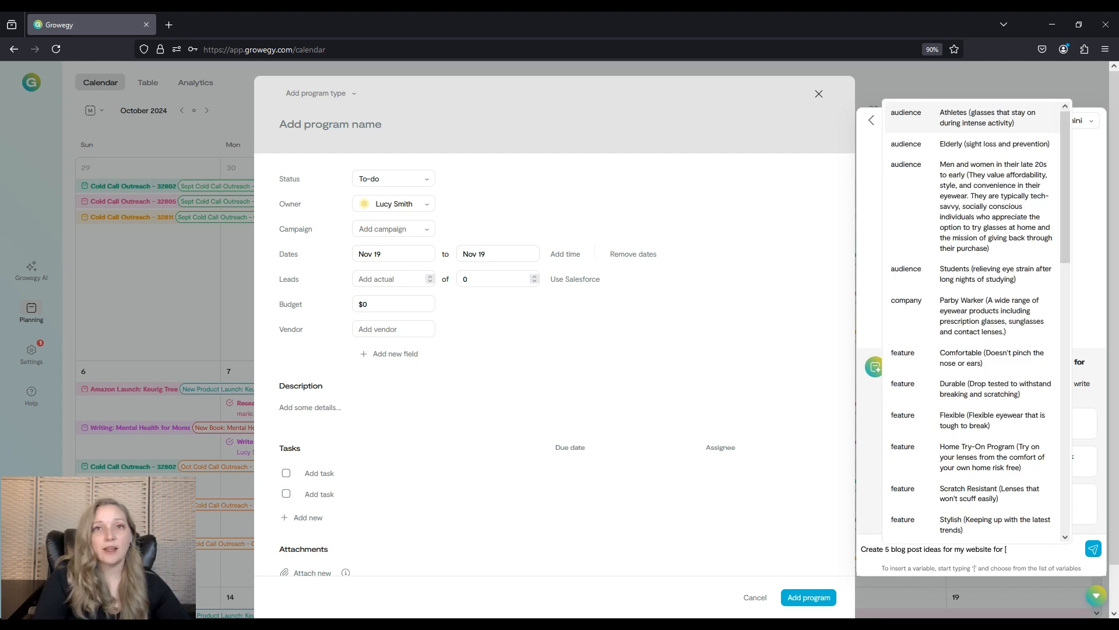
pyautogui.write('prod')
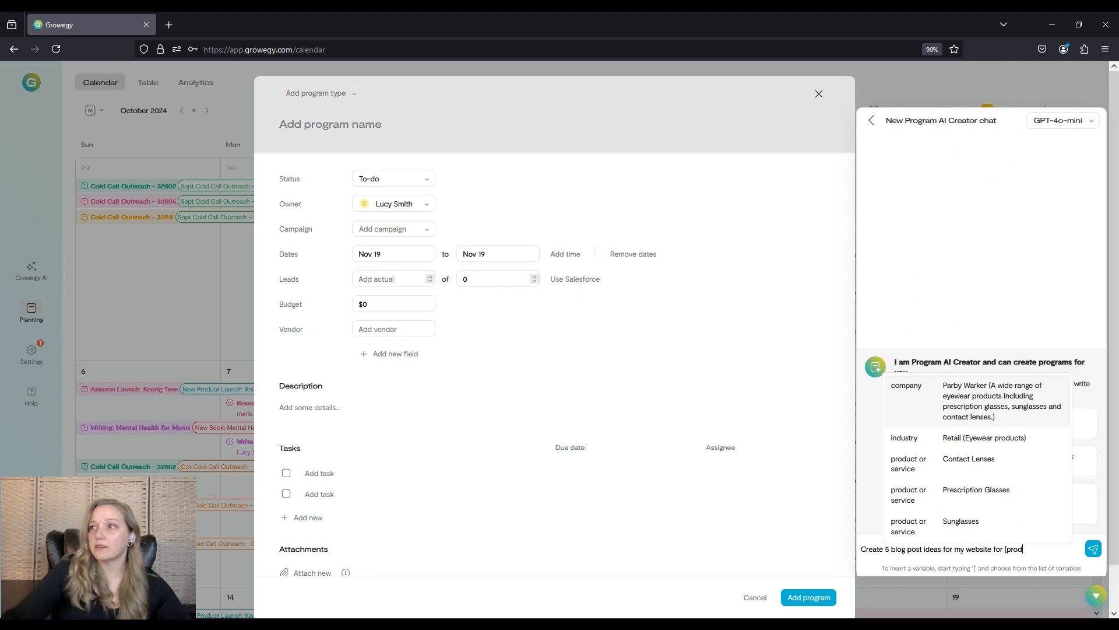
pyautogui.click(985, 471)
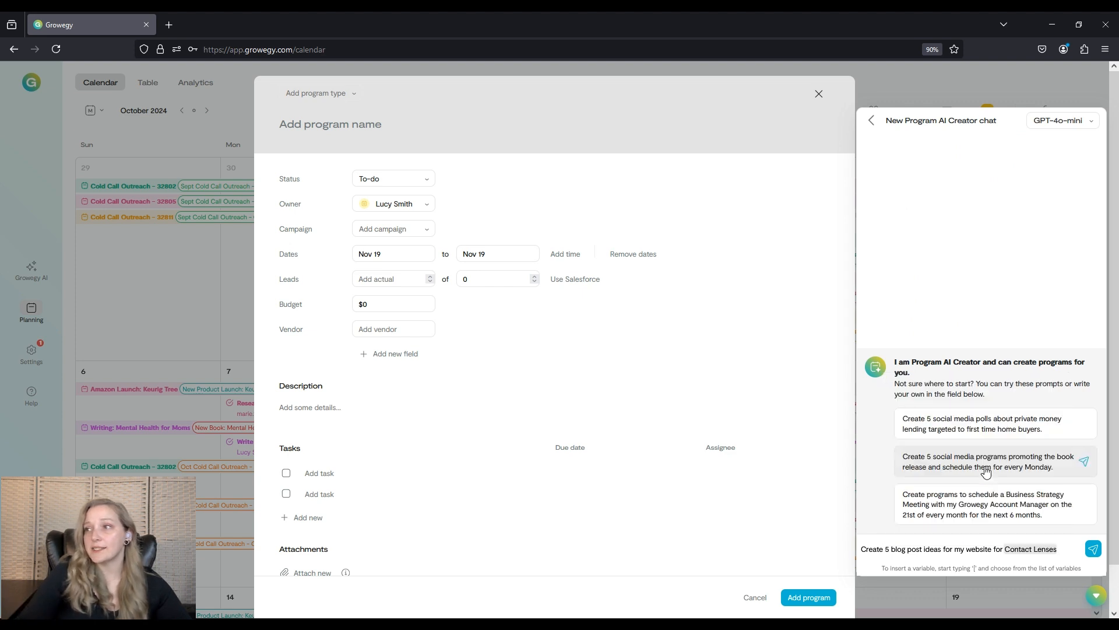
# Finish the prompt by targeting the Students audience variable and send it.
pyautogui.write('target')
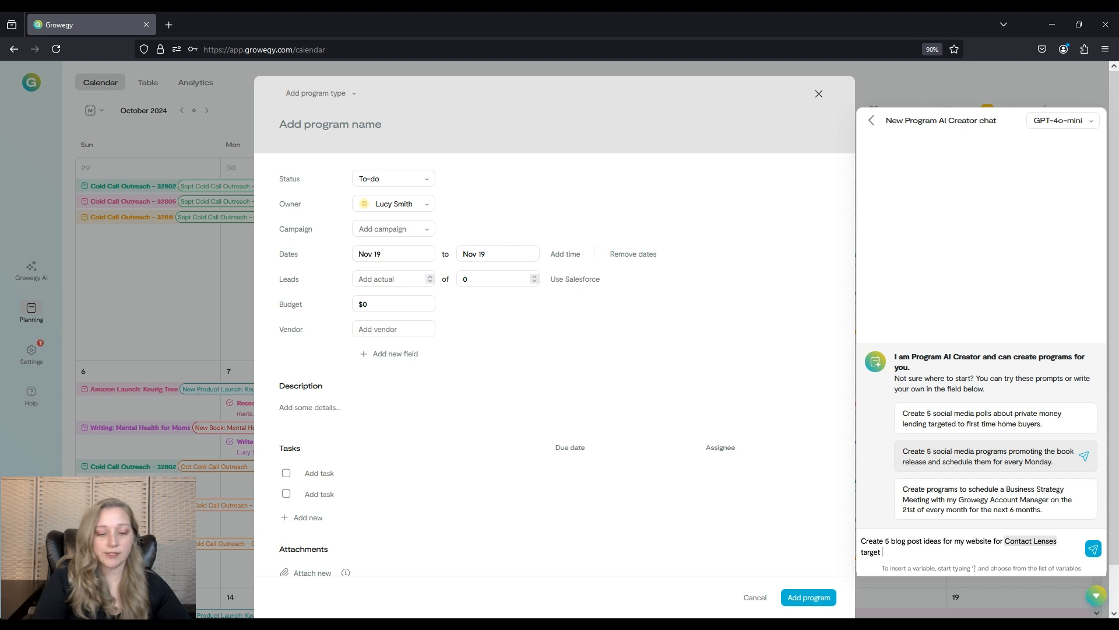
pyautogui.write(' [aud')
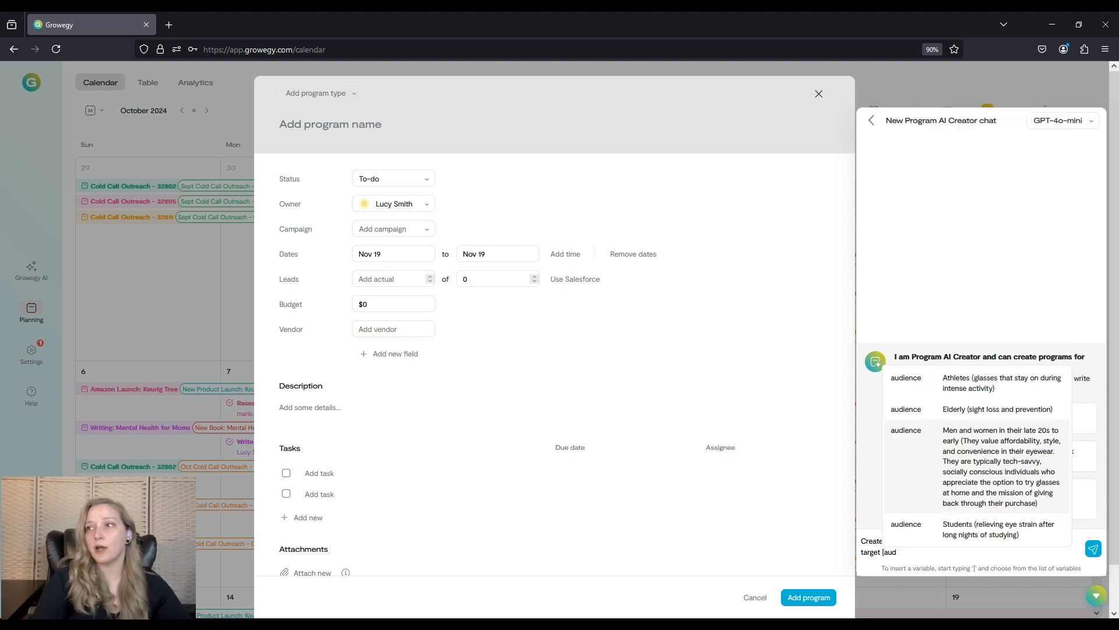
pyautogui.click(1005, 529)
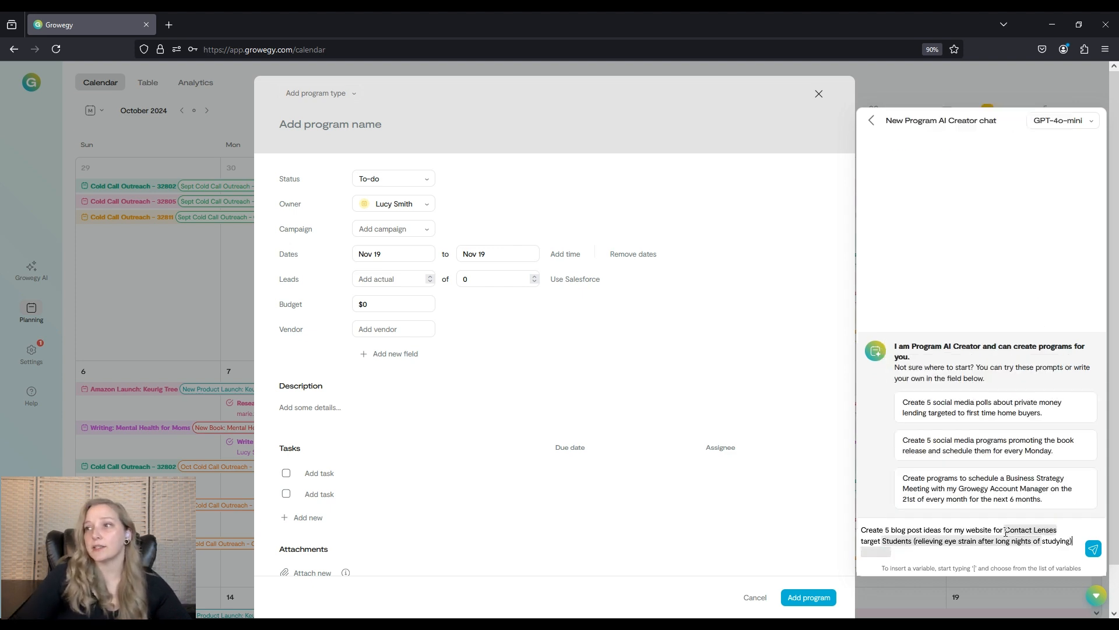
pyautogui.click(1093, 549)
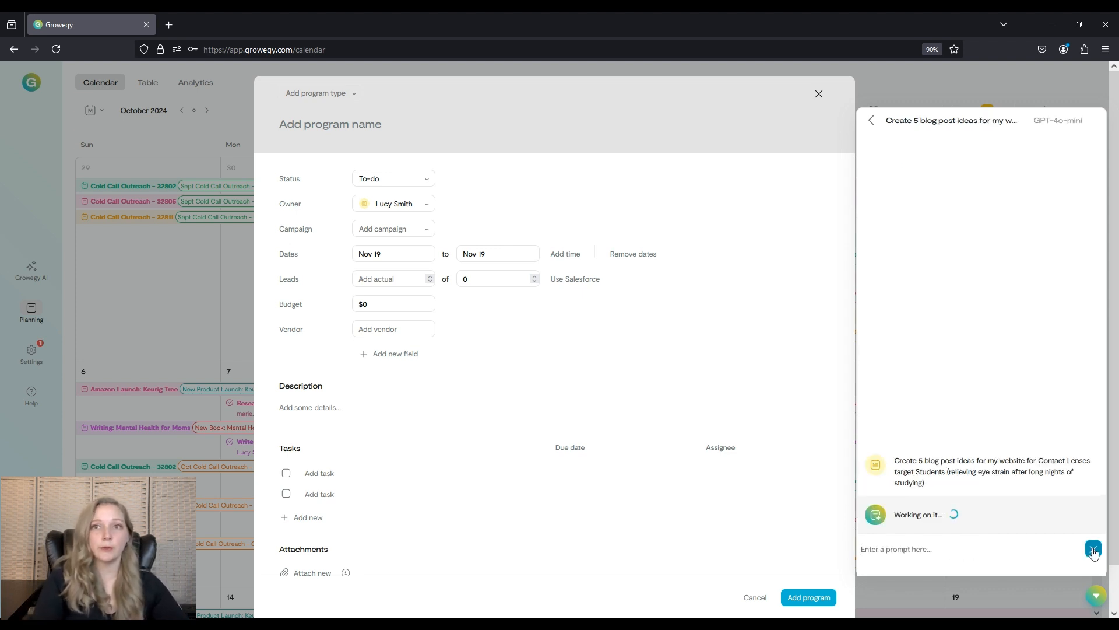
# Name the first task 'Blog Post 1:' followed by the first generated blog title copied from the chat.
pyautogui.click(308, 464)
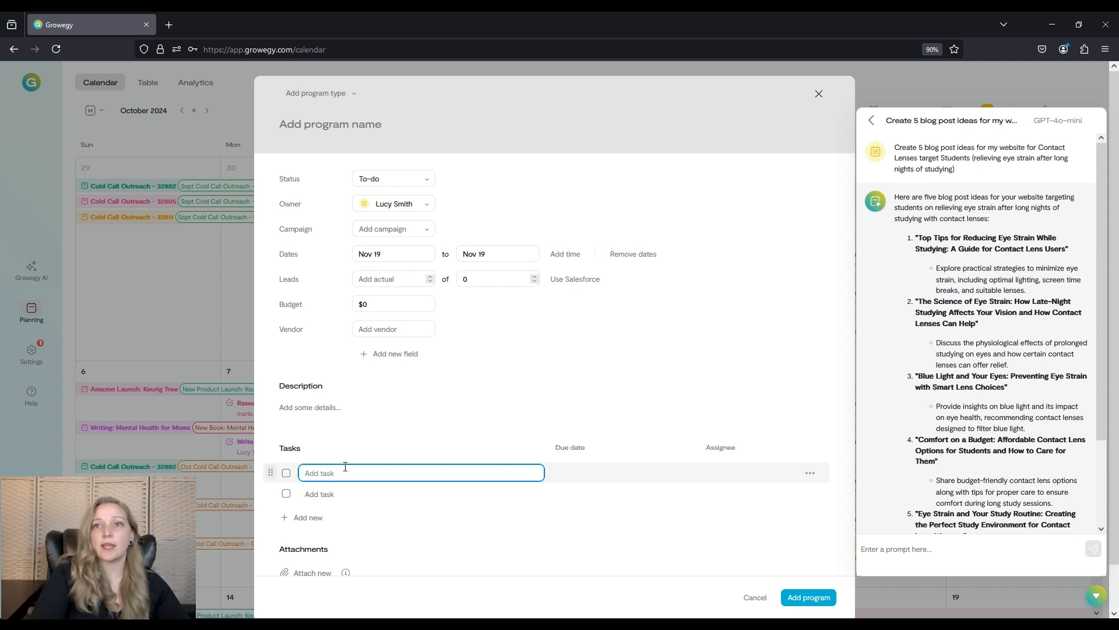
pyautogui.write('Blog Post 1:')
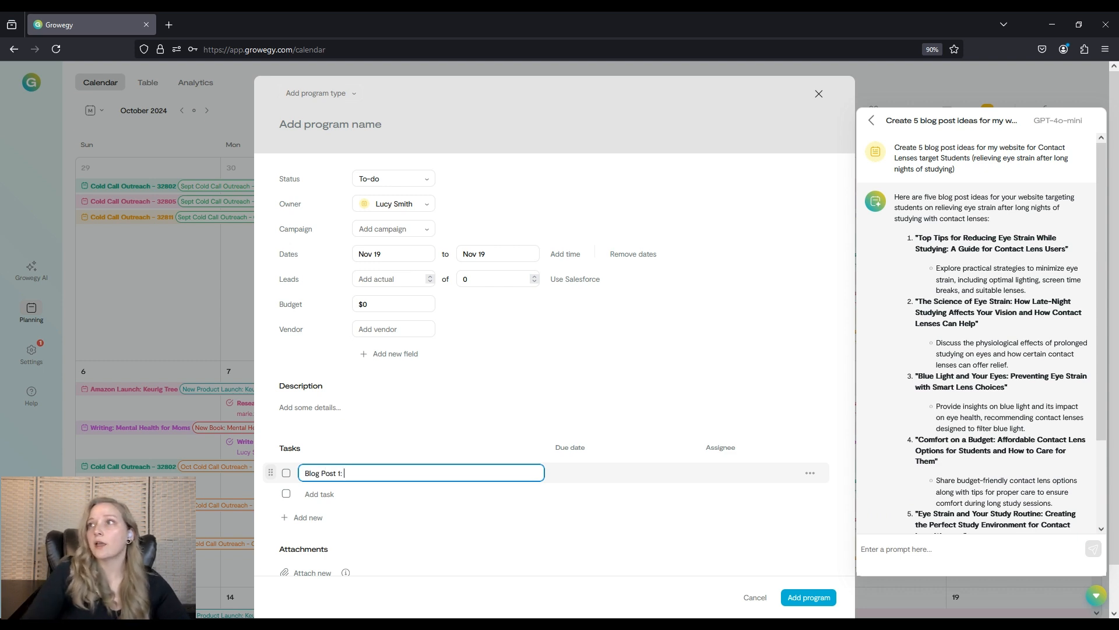
pyautogui.moveTo(921, 237); pyautogui.dragTo(1067, 252)
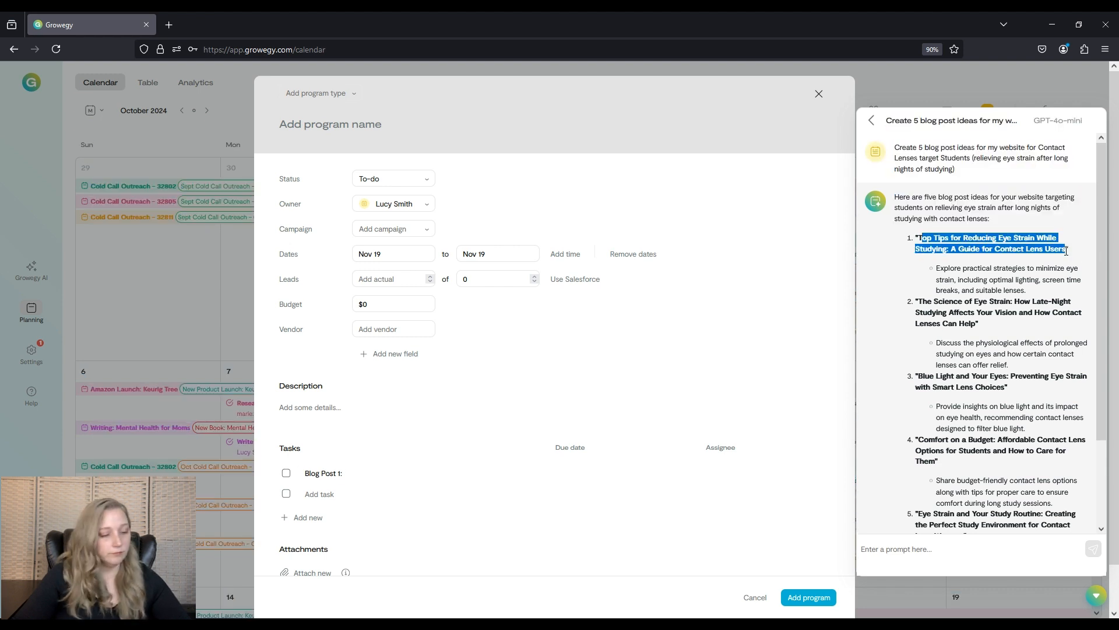
pyautogui.hotkey('ctrl', 'c')
pyautogui.click(378, 473)
pyautogui.hotkey('ctrl', 'v')
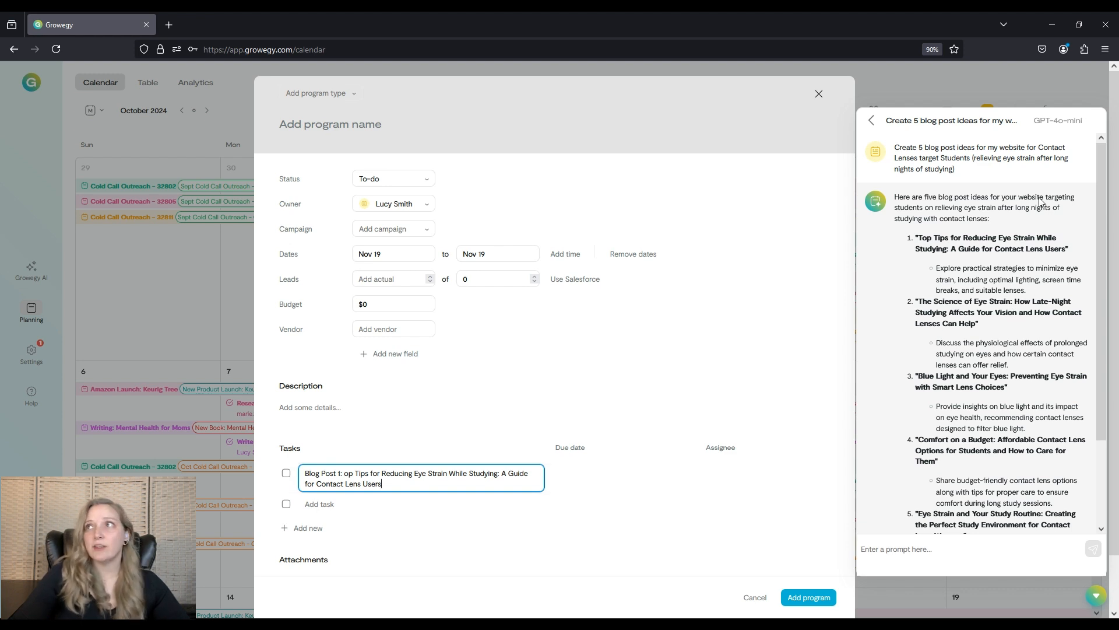
# Rename the blog ideas chat to 'Website Blog Posts for contact lens users'.
pyautogui.click(872, 122)
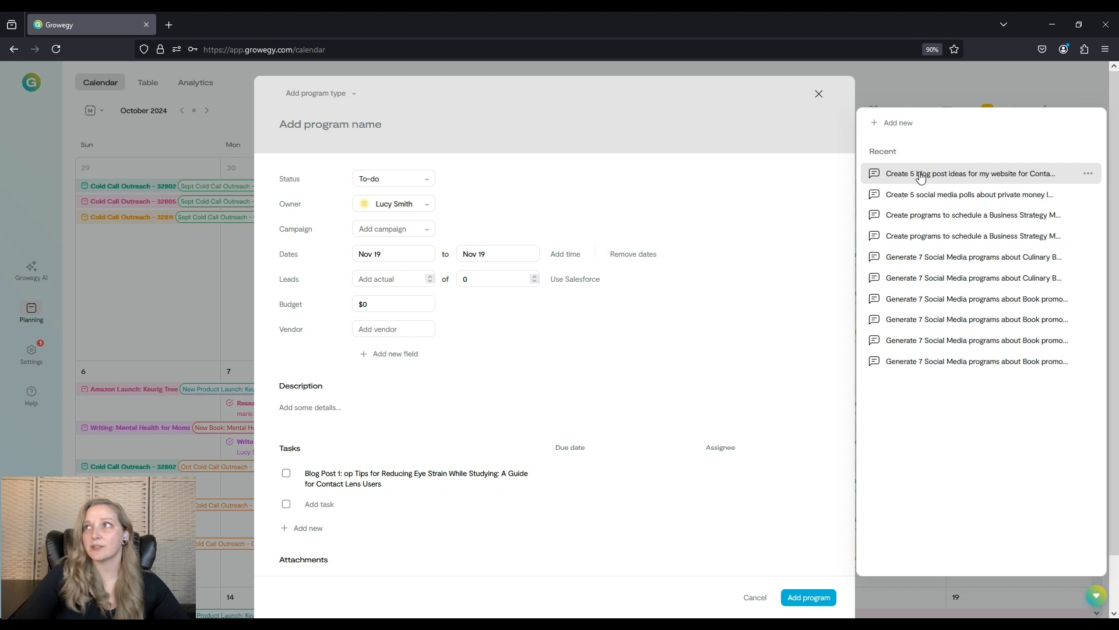
pyautogui.click(1089, 175)
pyautogui.click(1079, 193)
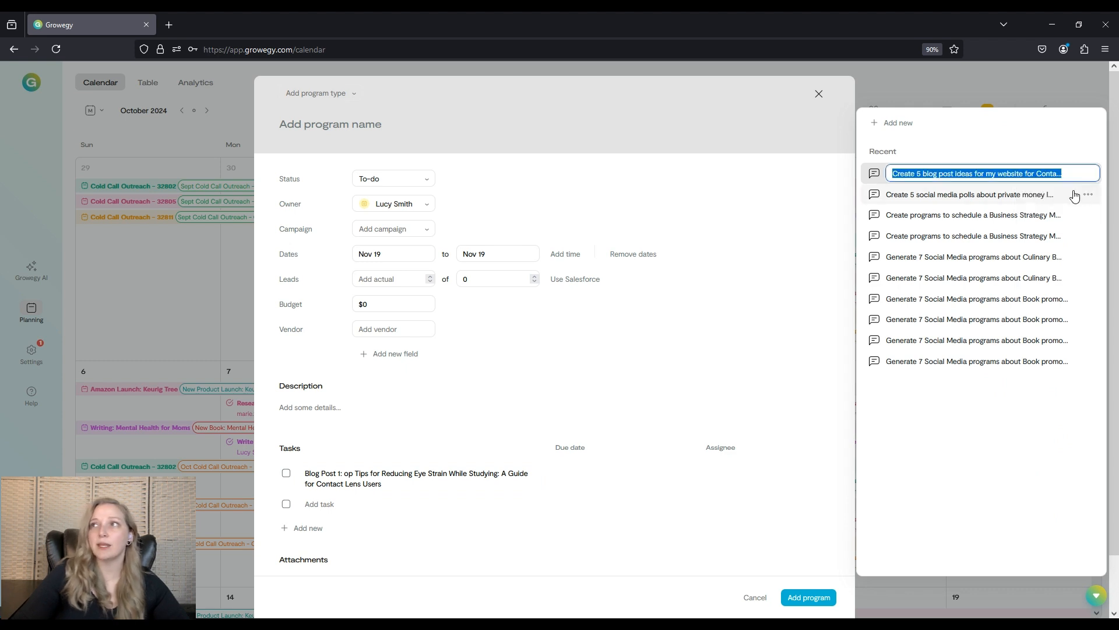
pyautogui.write('Websit')
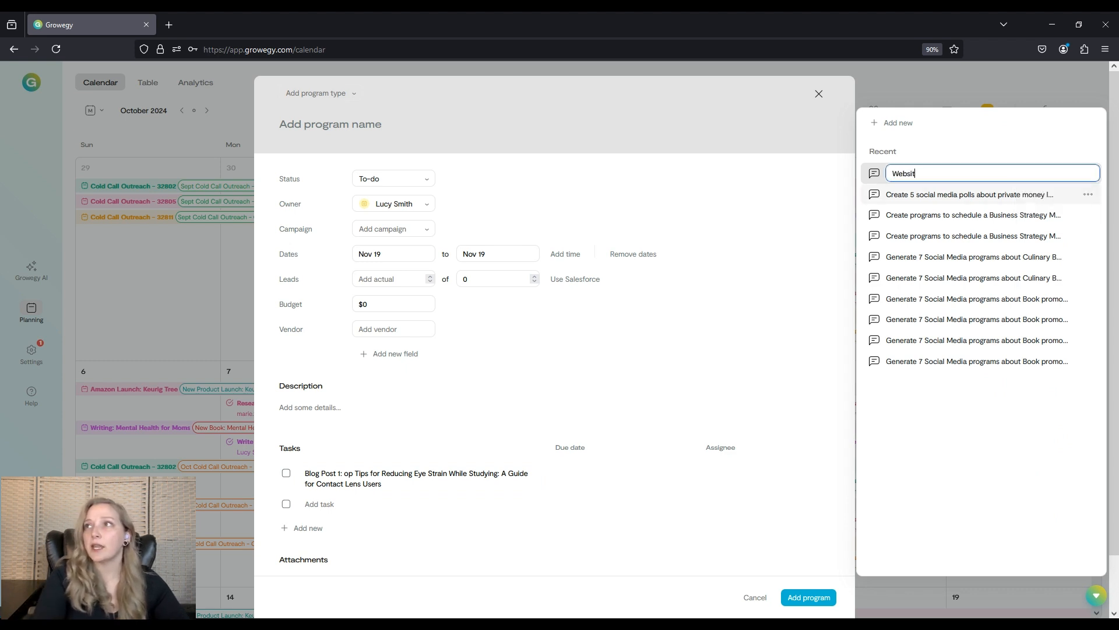
pyautogui.write('e Blog Posts for')
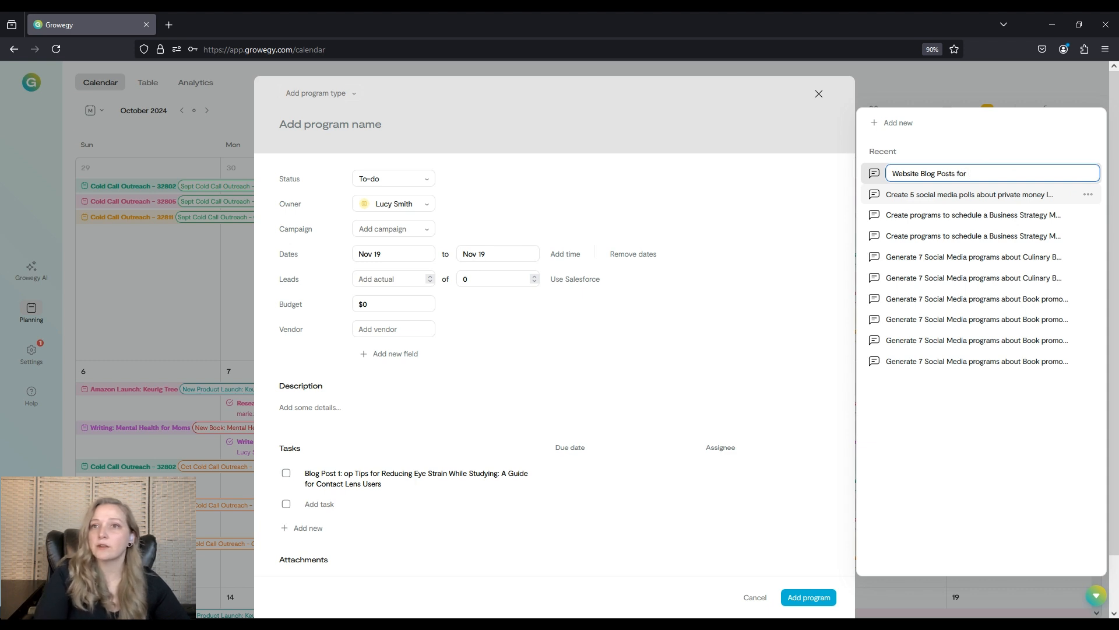
pyautogui.write(' contac')
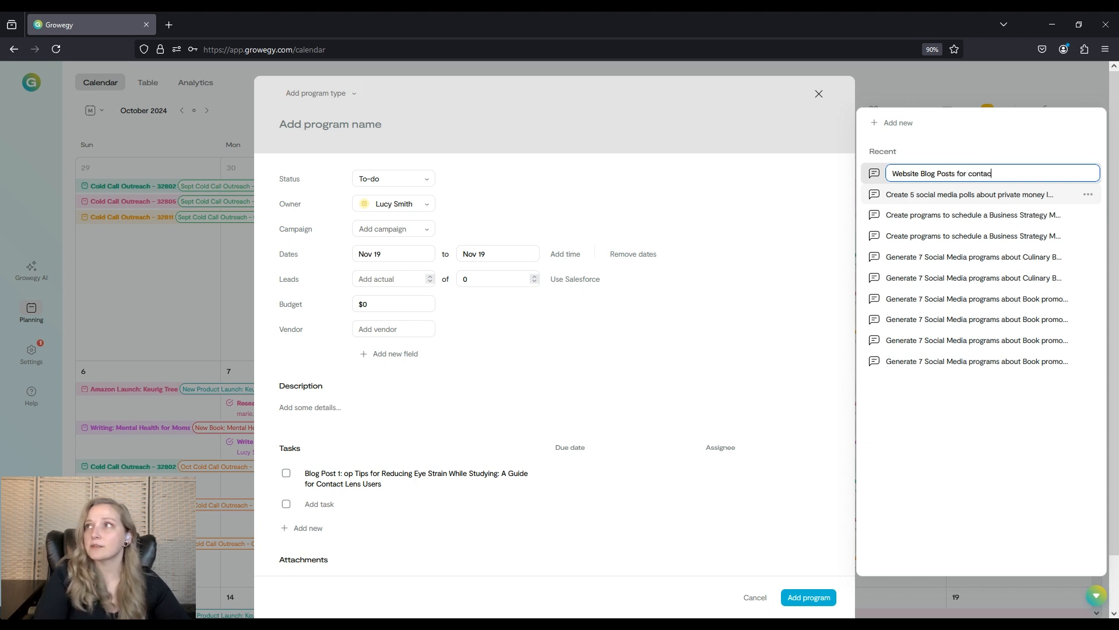
pyautogui.write('t lens users')
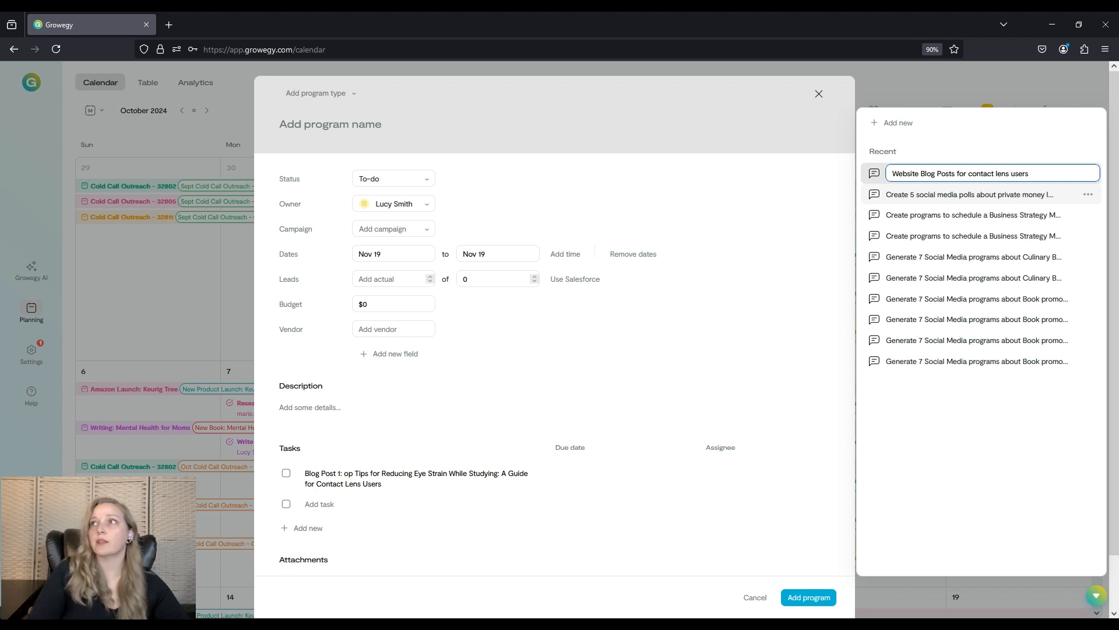
pyautogui.press('Return')
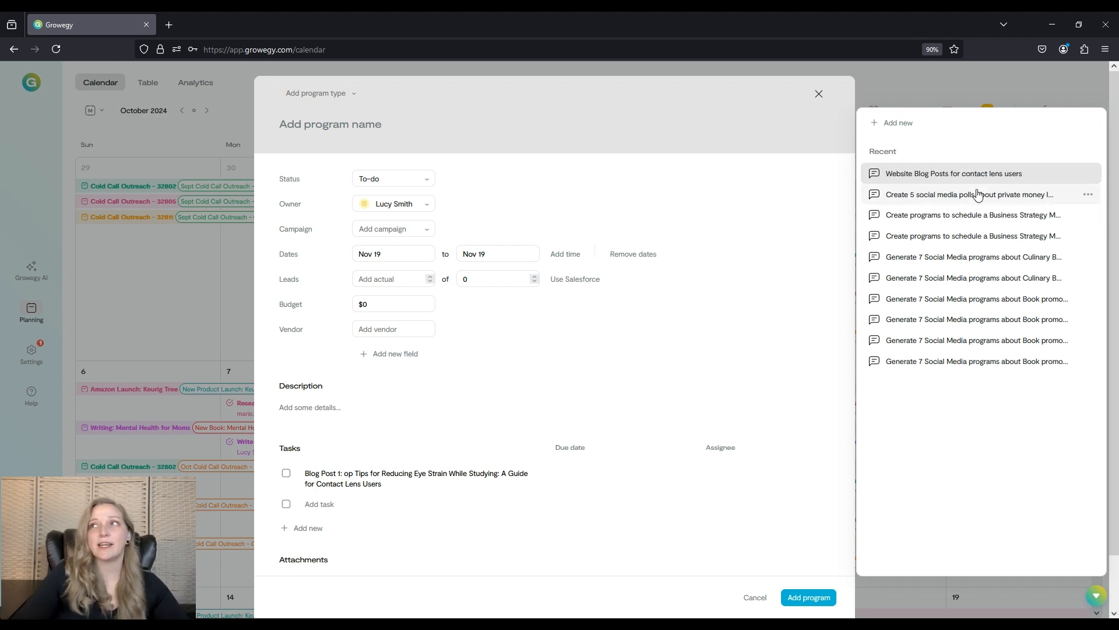
# Reopen the renamed chat, ask it to 'write a blog post for #1', and read the generated article.
pyautogui.click(992, 177)
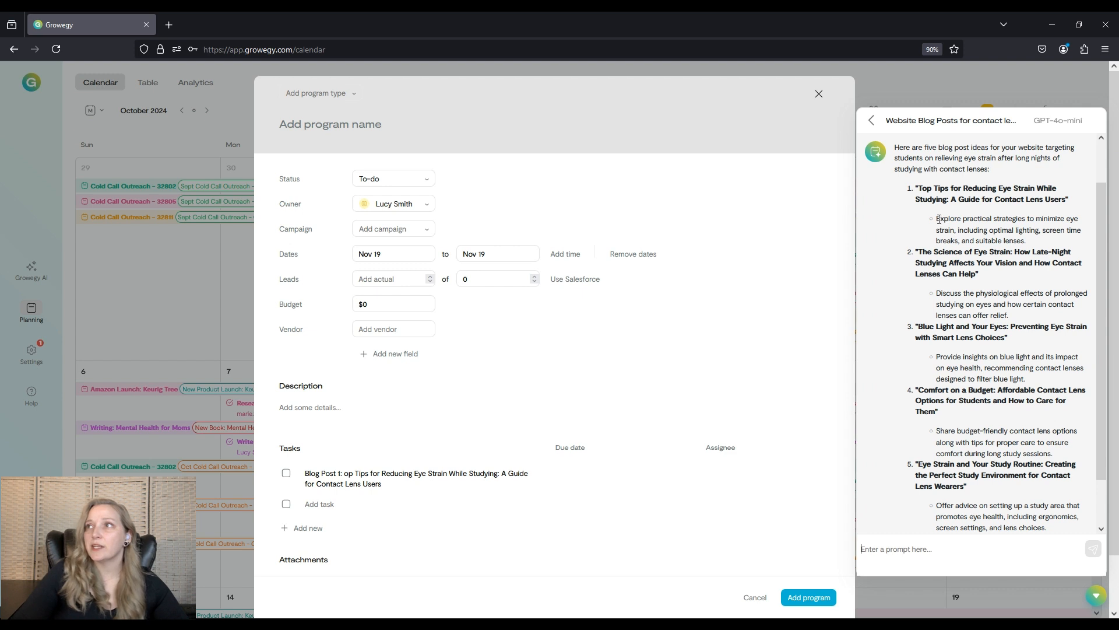
pyautogui.moveTo(938, 219); pyautogui.dragTo(1037, 246)
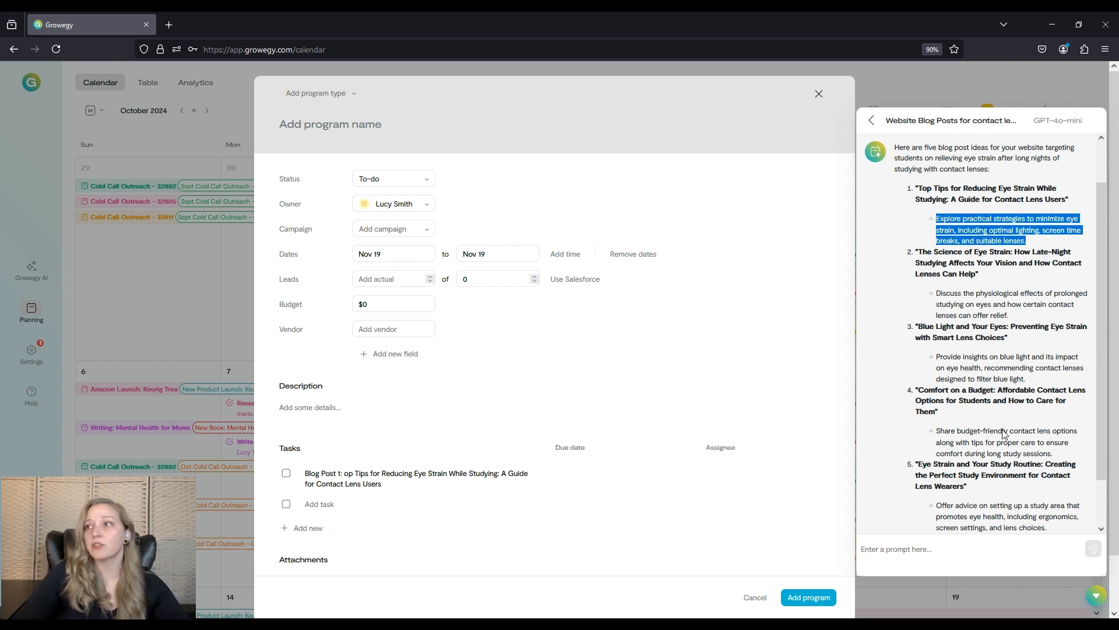
pyautogui.click(928, 550)
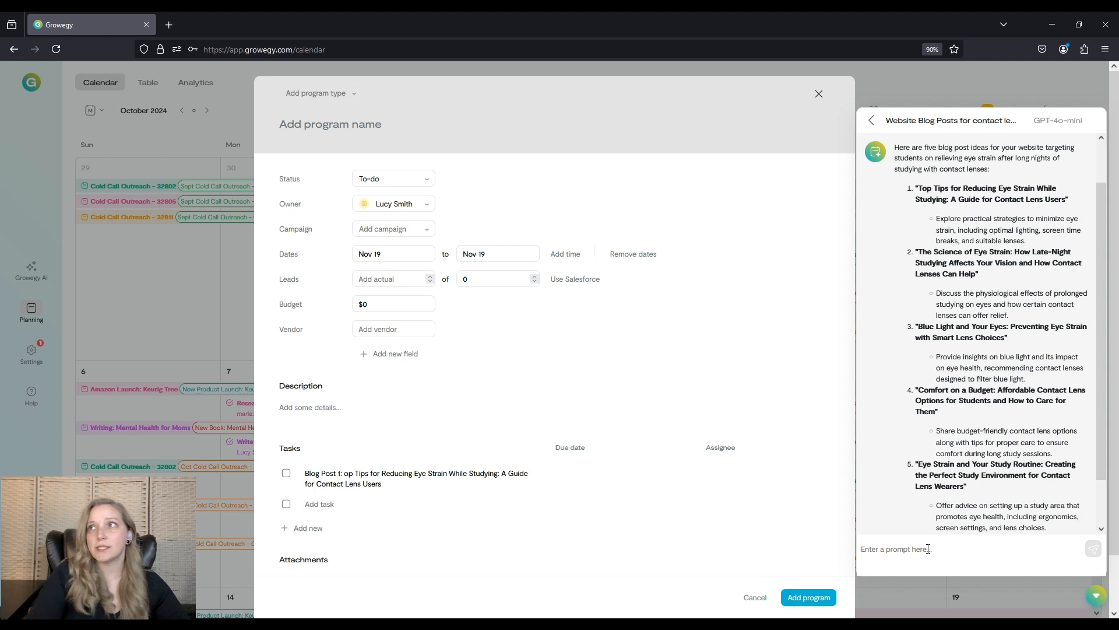
pyautogui.write('w')
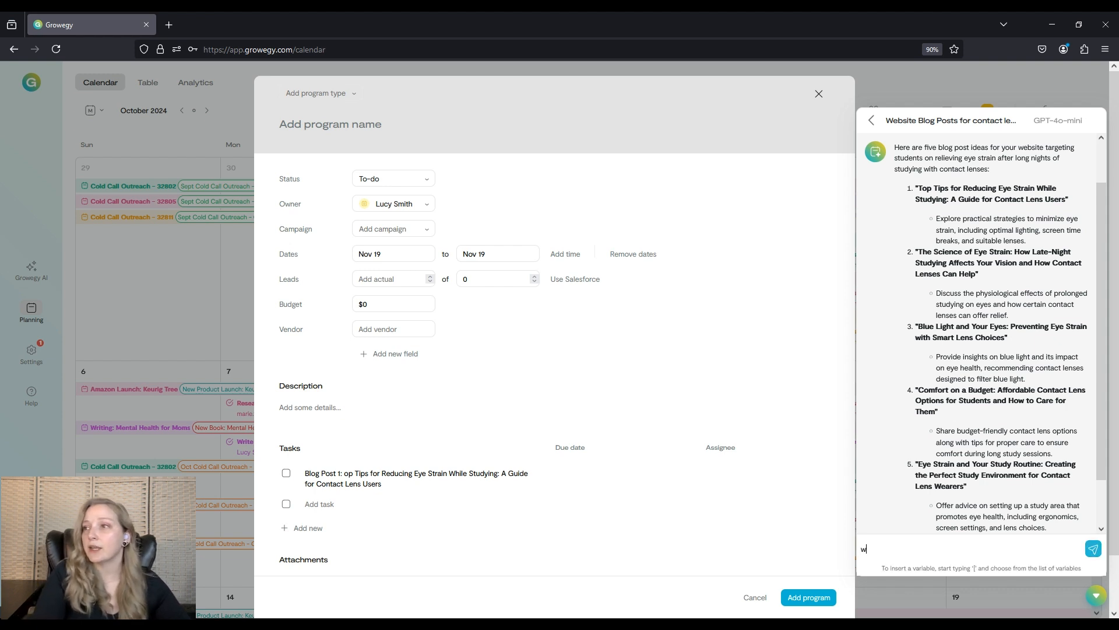
pyautogui.write('rite a blog pos')
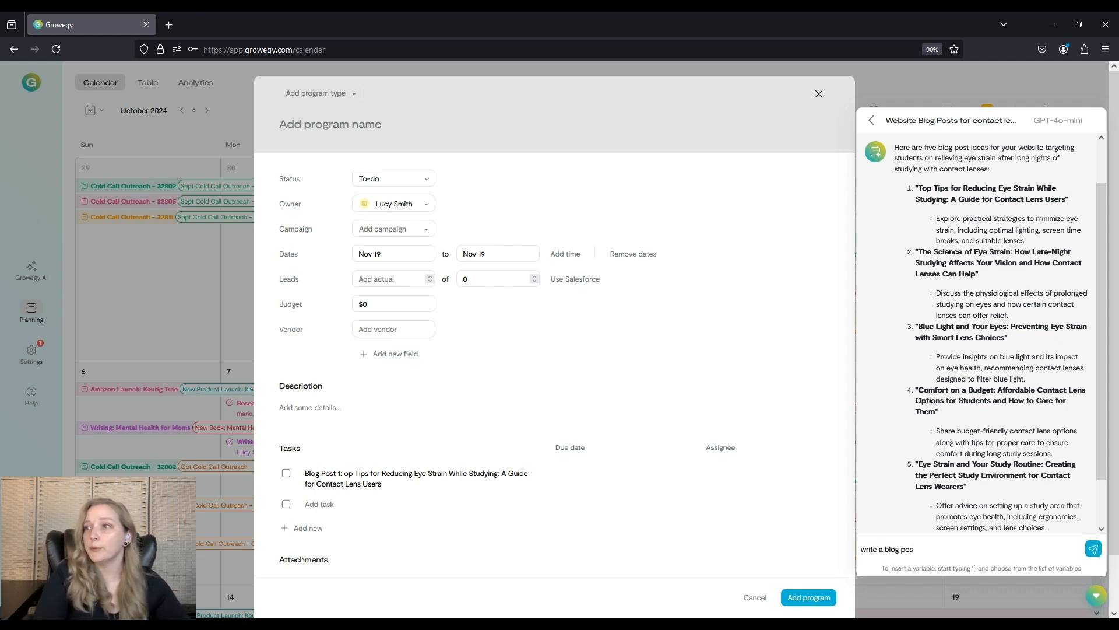
pyautogui.write('t for #1')
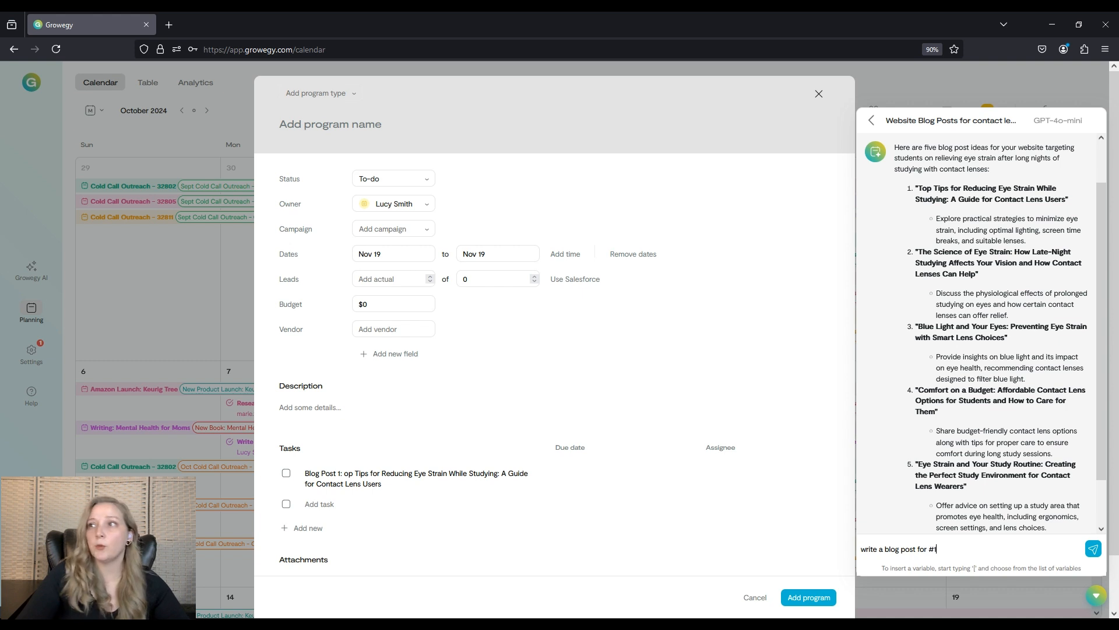
pyautogui.press('Return')
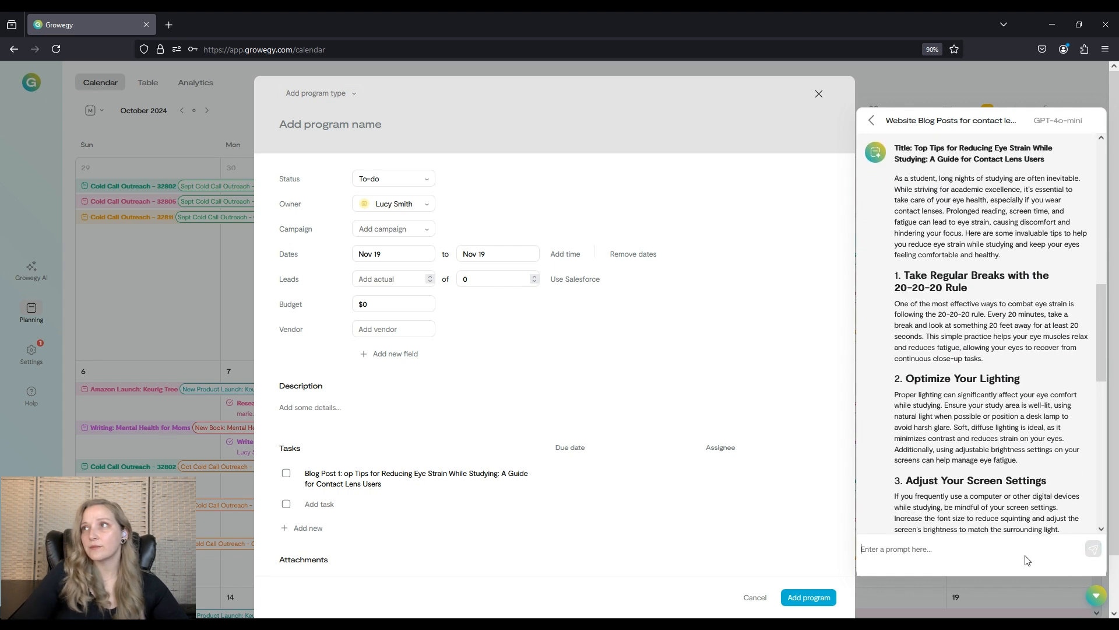
pyautogui.scroll(2, 1013, 491)
pyautogui.scroll(2, 1013, 491)
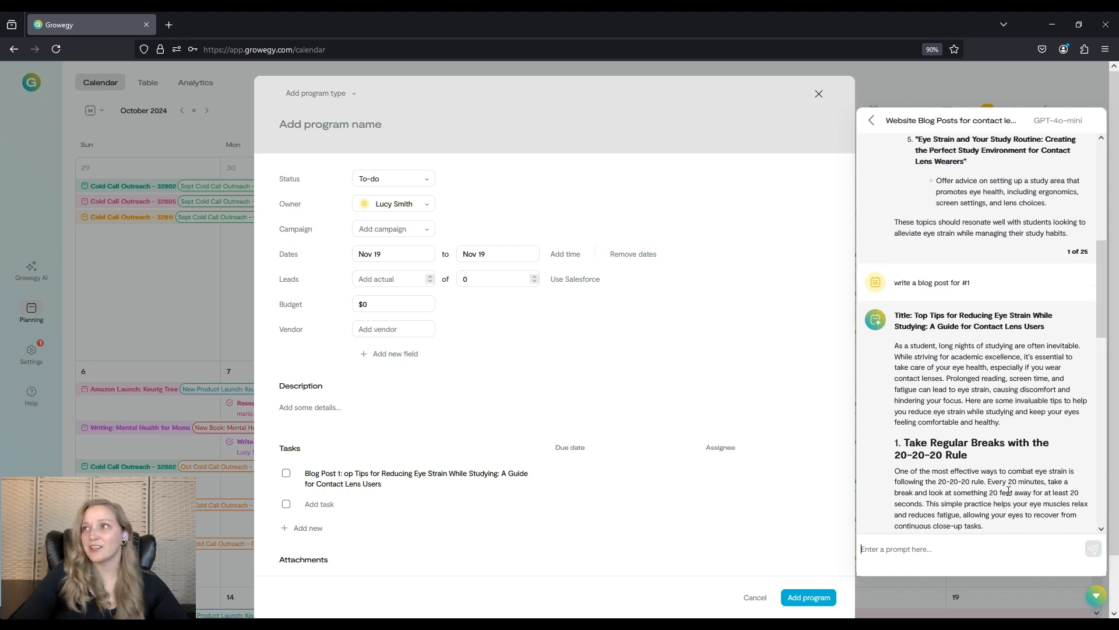
pyautogui.scroll(-4, 1012, 492)
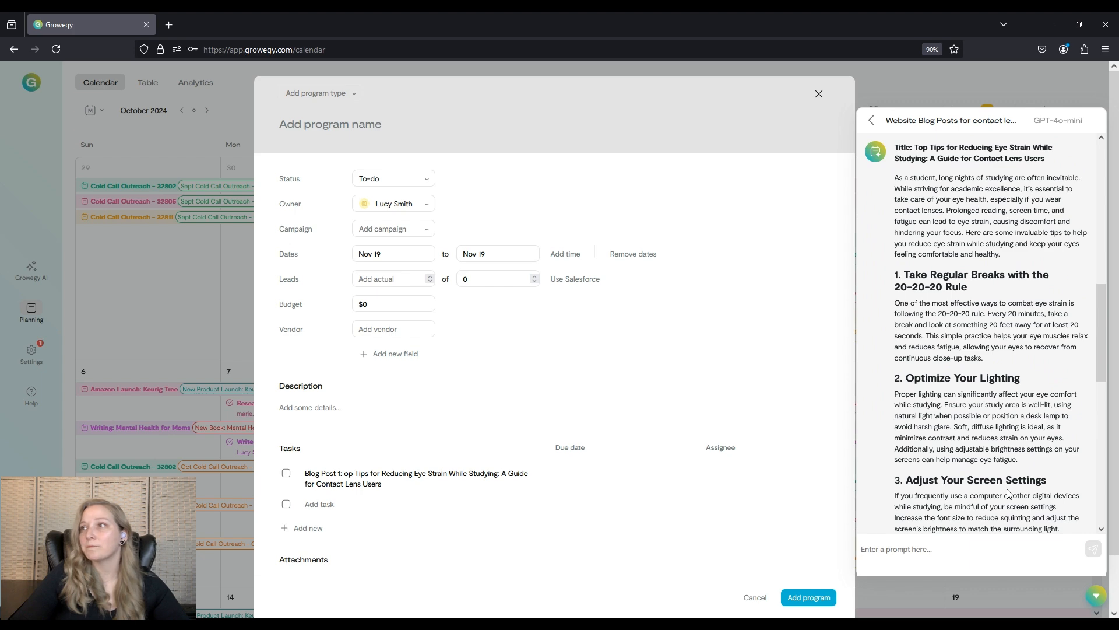
# Close the AI chat panel and cancel the unsaved program.
pyautogui.scroll(-10, 1012, 496)
pyautogui.click(1096, 599)
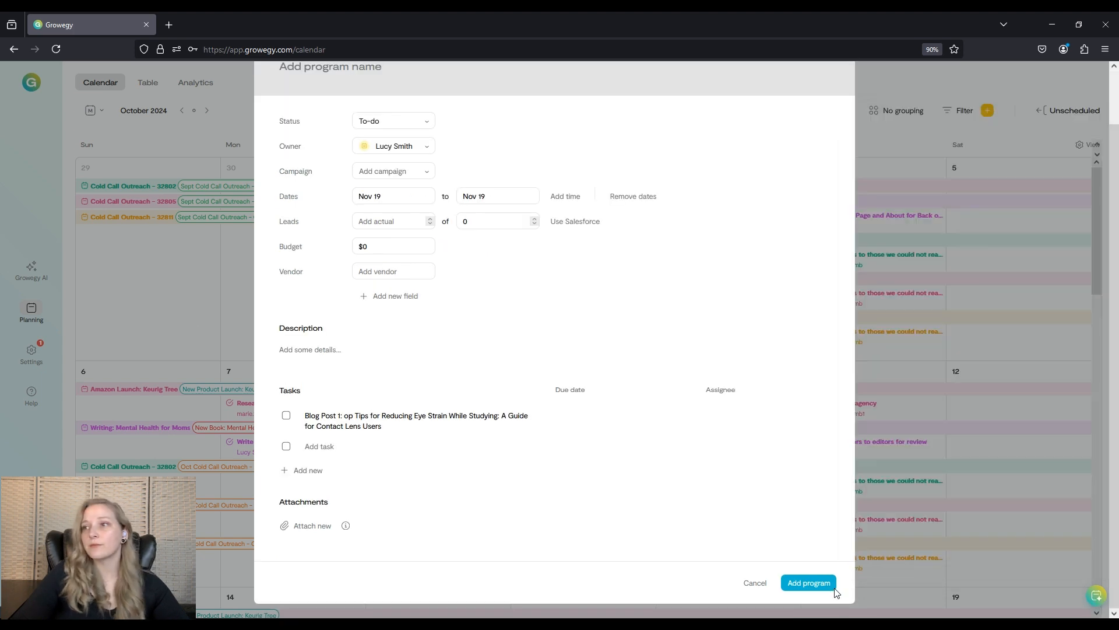
pyautogui.click(755, 582)
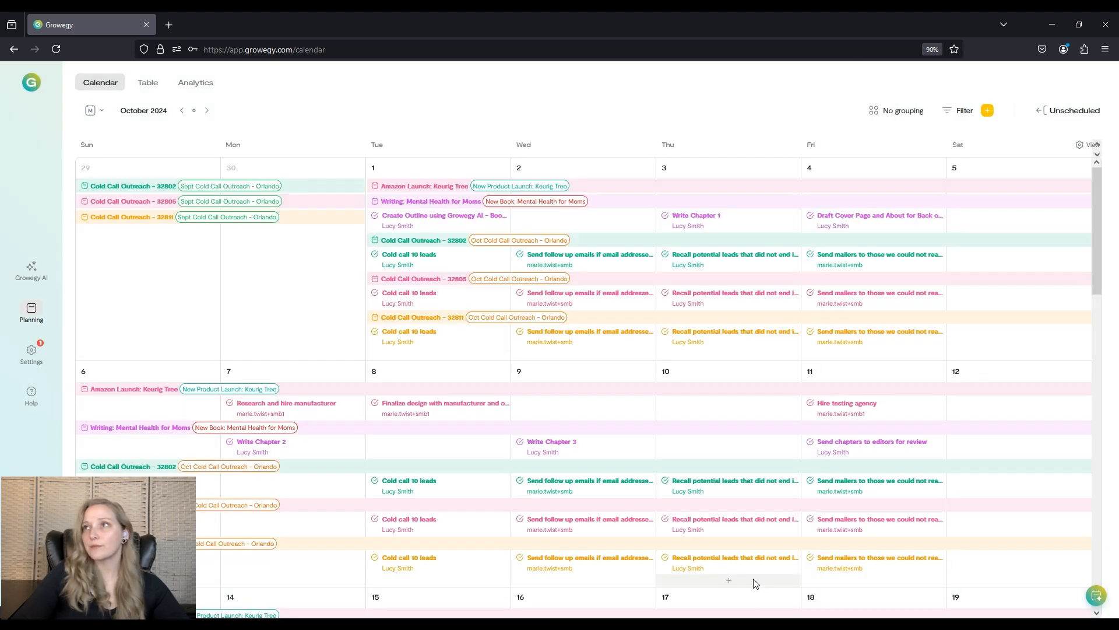
pyautogui.click(988, 112)
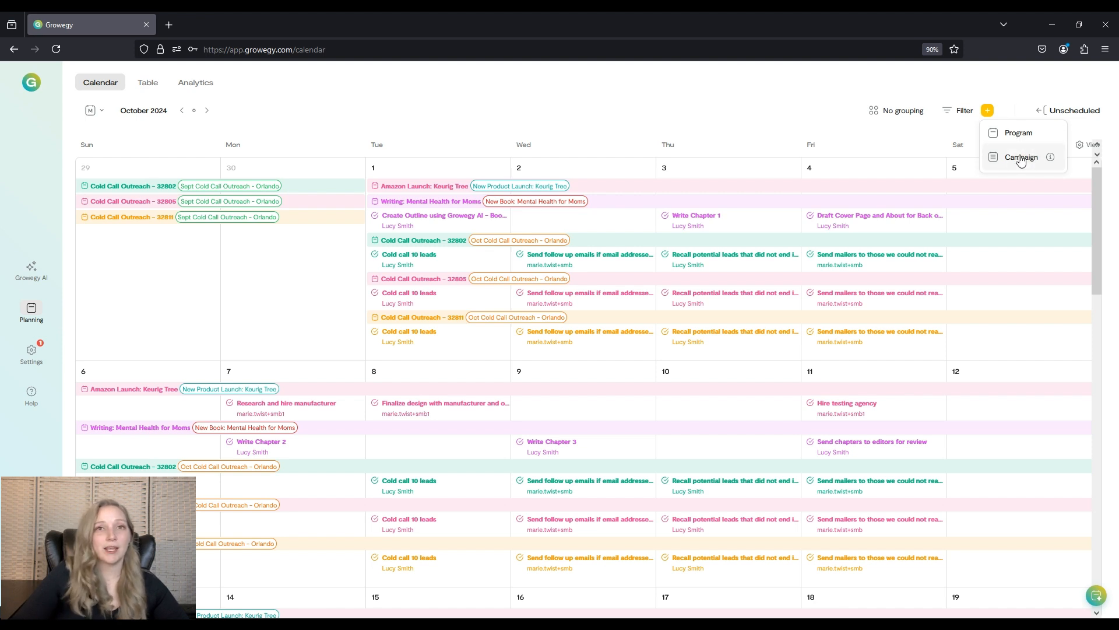
pyautogui.moveTo(1050, 159)
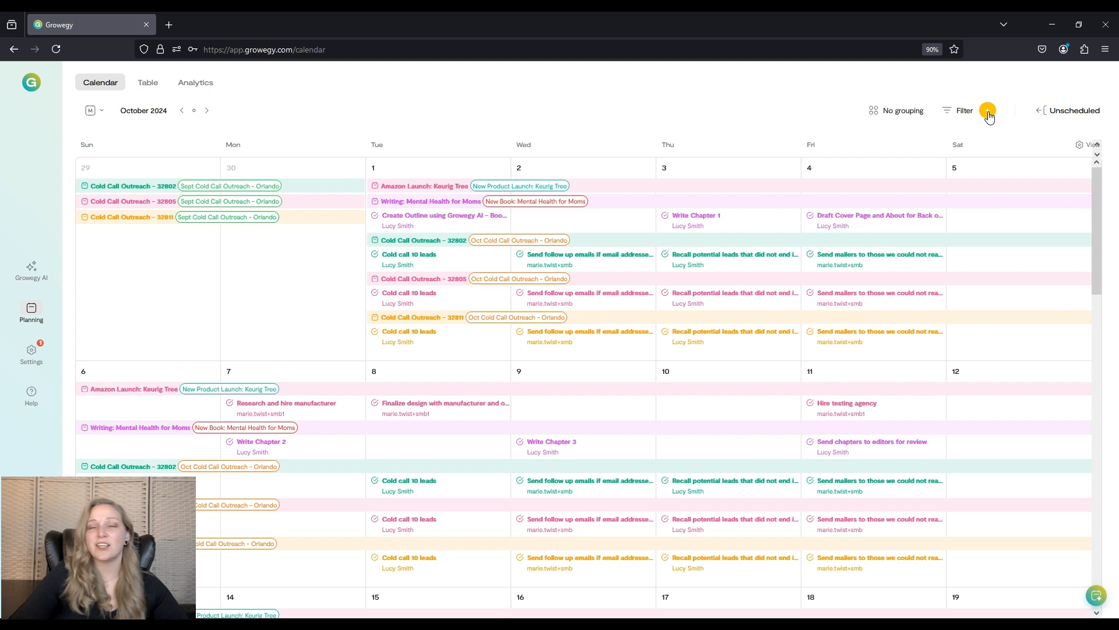
pyautogui.click(988, 113)
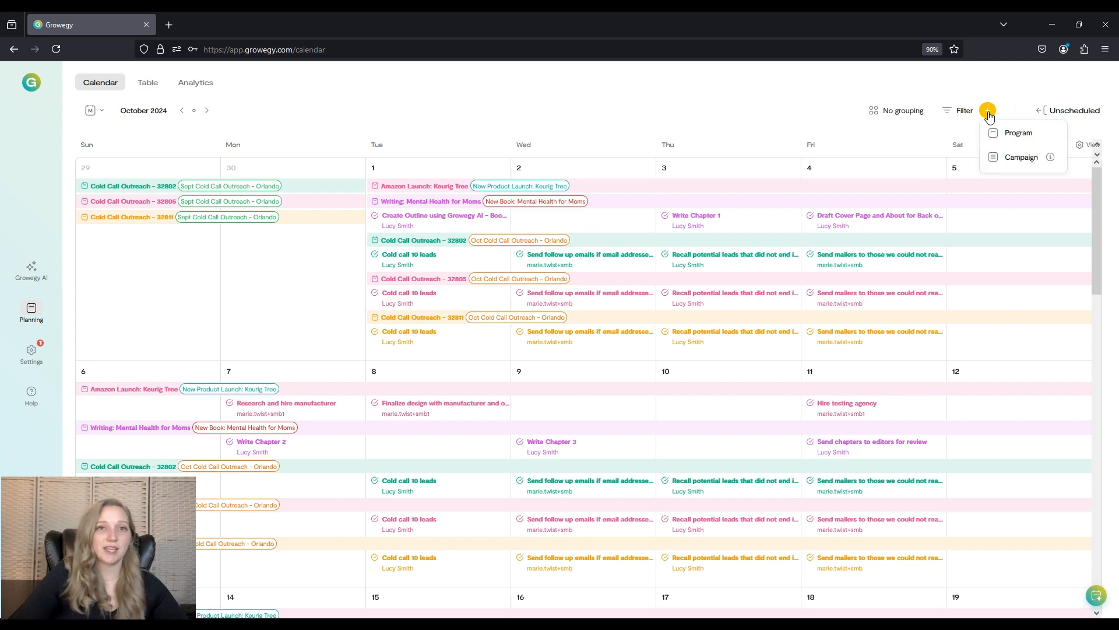
pyautogui.click(1020, 160)
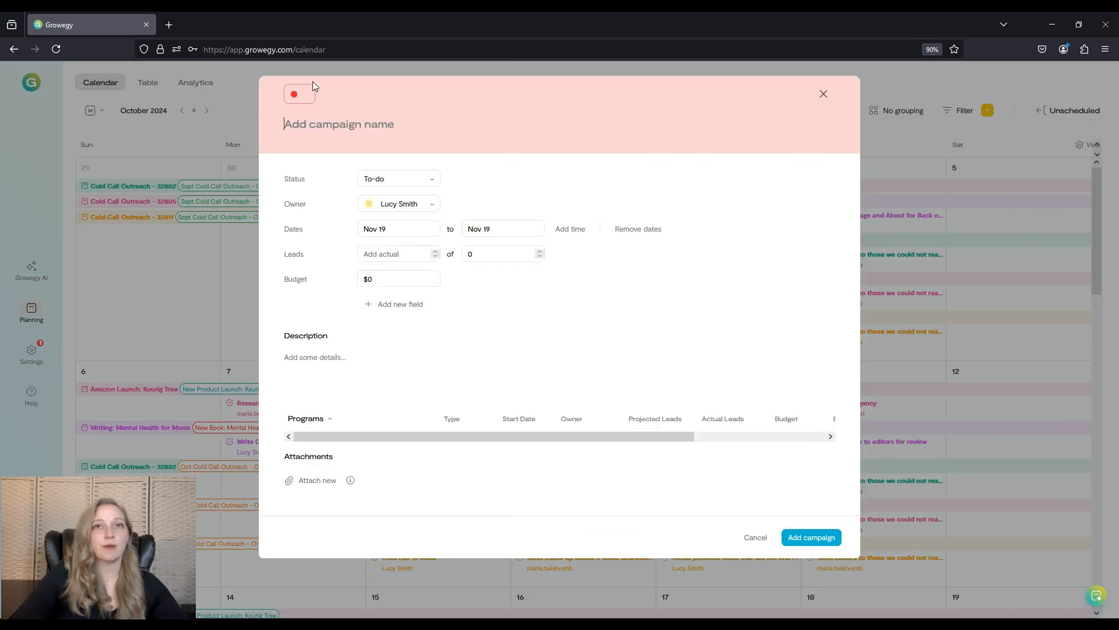
pyautogui.click(303, 100)
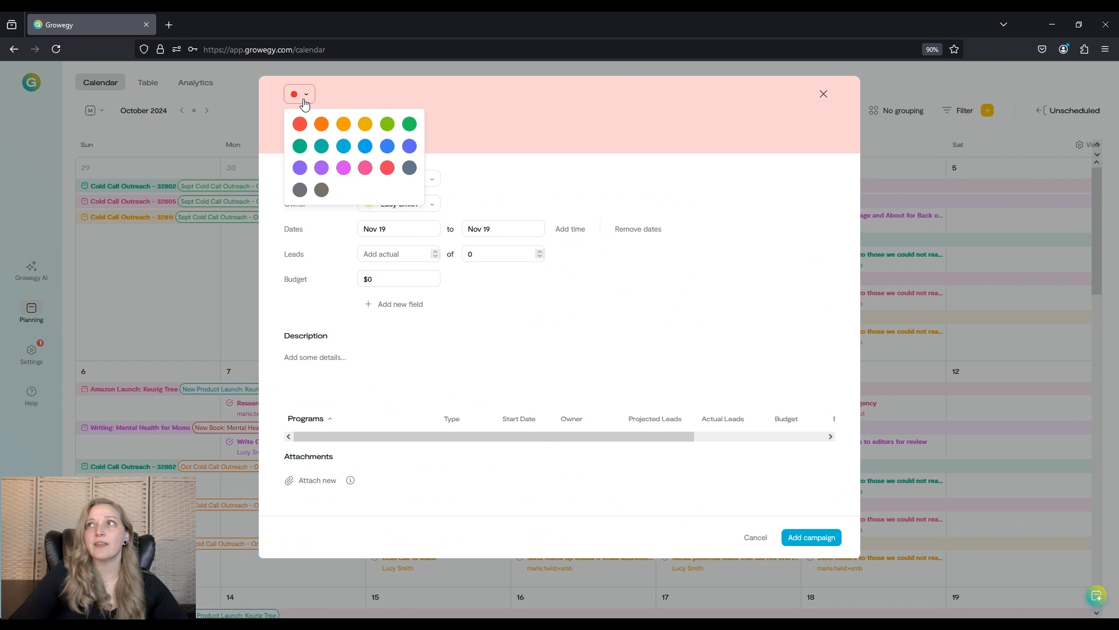
pyautogui.click(428, 88)
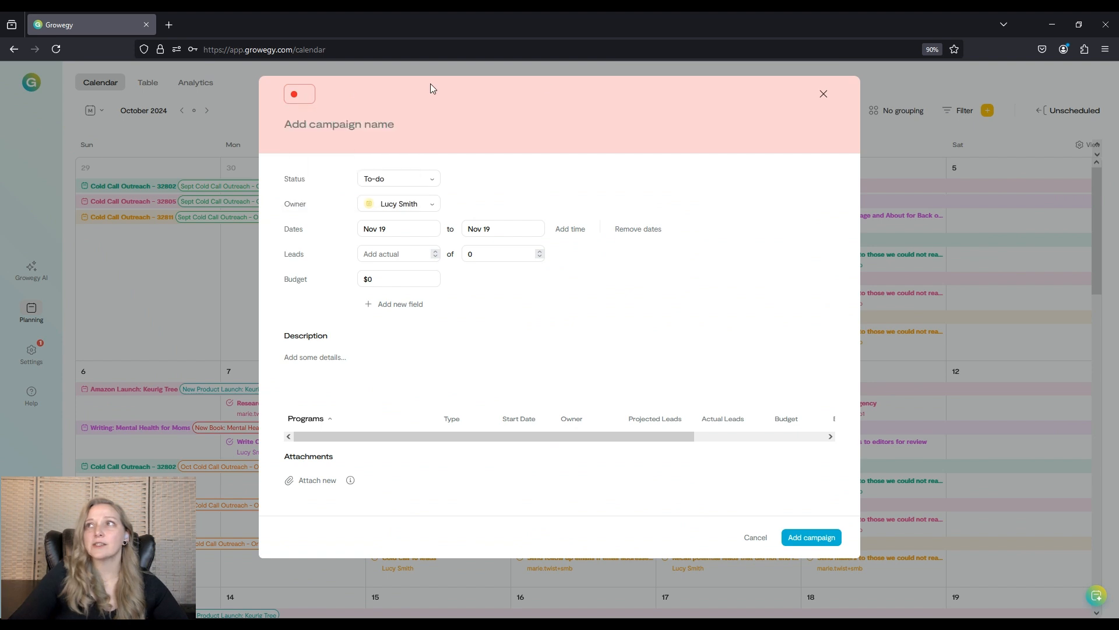
pyautogui.click(824, 94)
# Group the calendar by campaign.
pyautogui.click(914, 116)
pyautogui.click(901, 143)
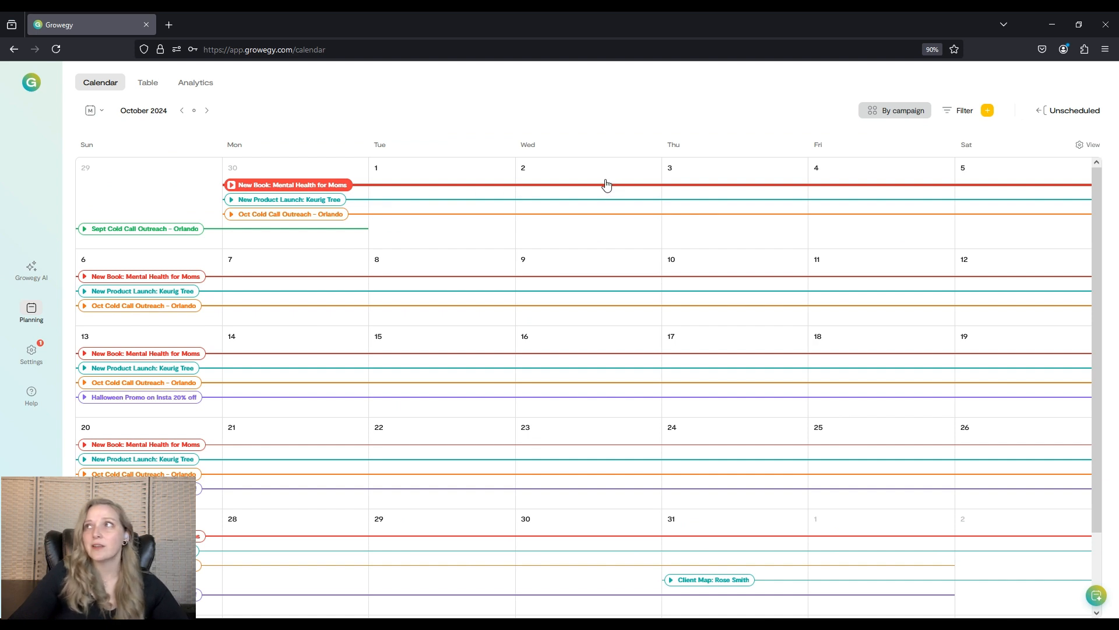
# Start a new campaign, give it a purple color, and name it 'Website Blog'.
pyautogui.click(987, 111)
pyautogui.click(1018, 159)
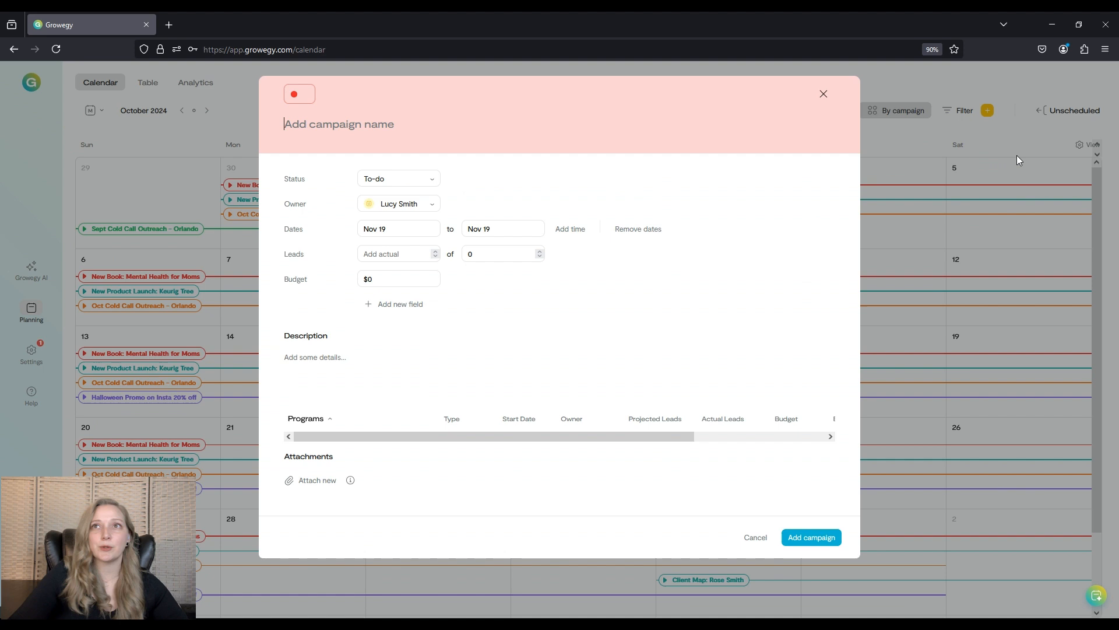
pyautogui.click(293, 96)
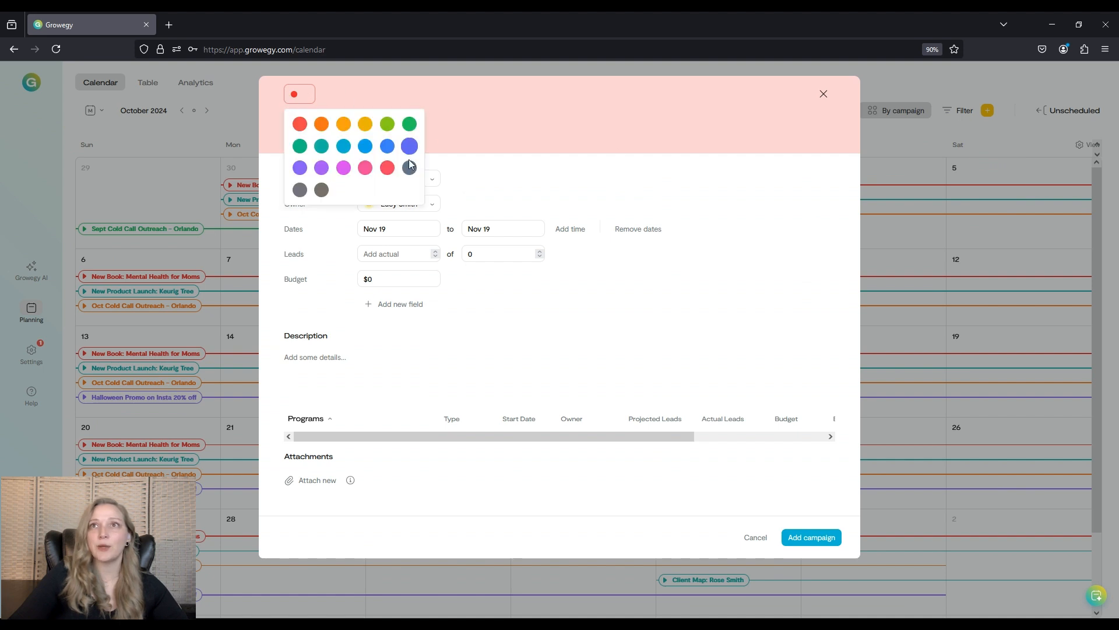
pyautogui.click(298, 173)
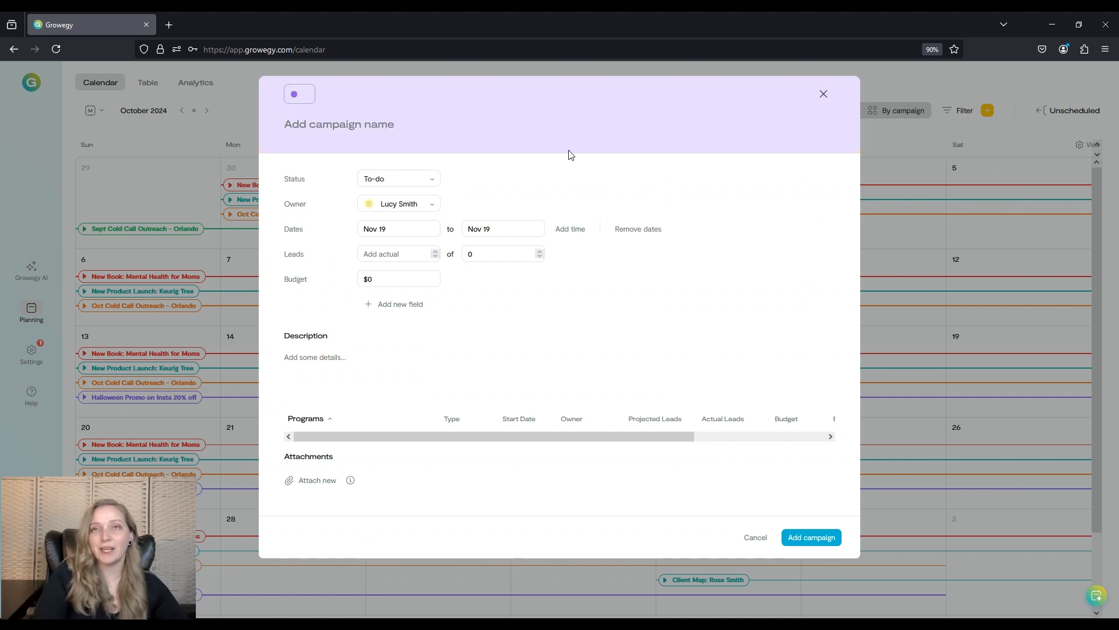
pyautogui.write('Website Blog')
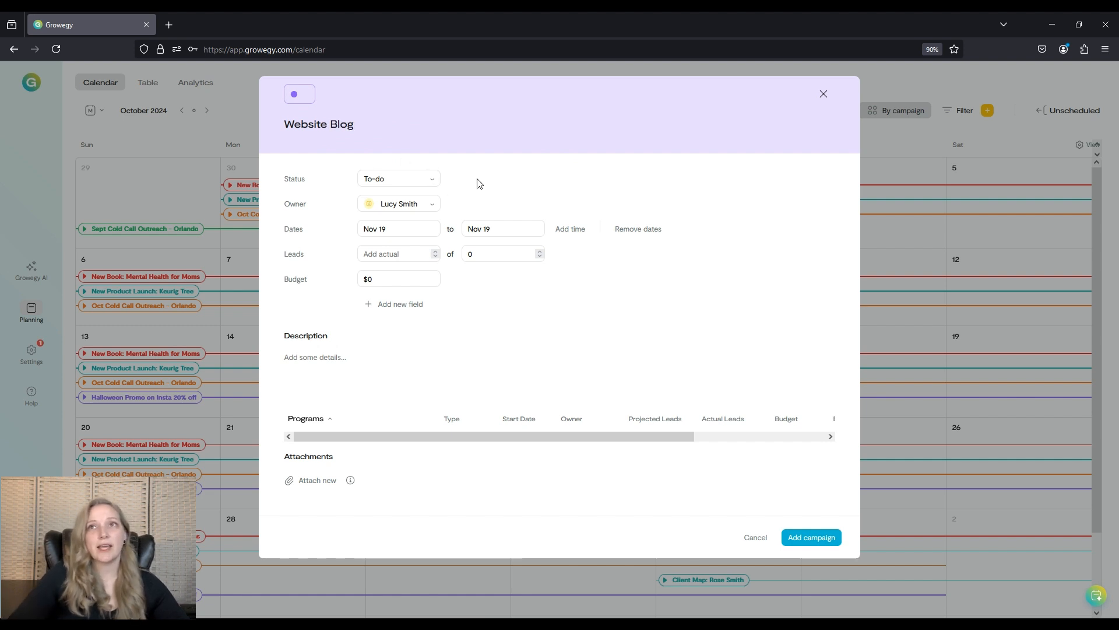
# Review the available status and owner options for the campaign.
pyautogui.click(438, 182)
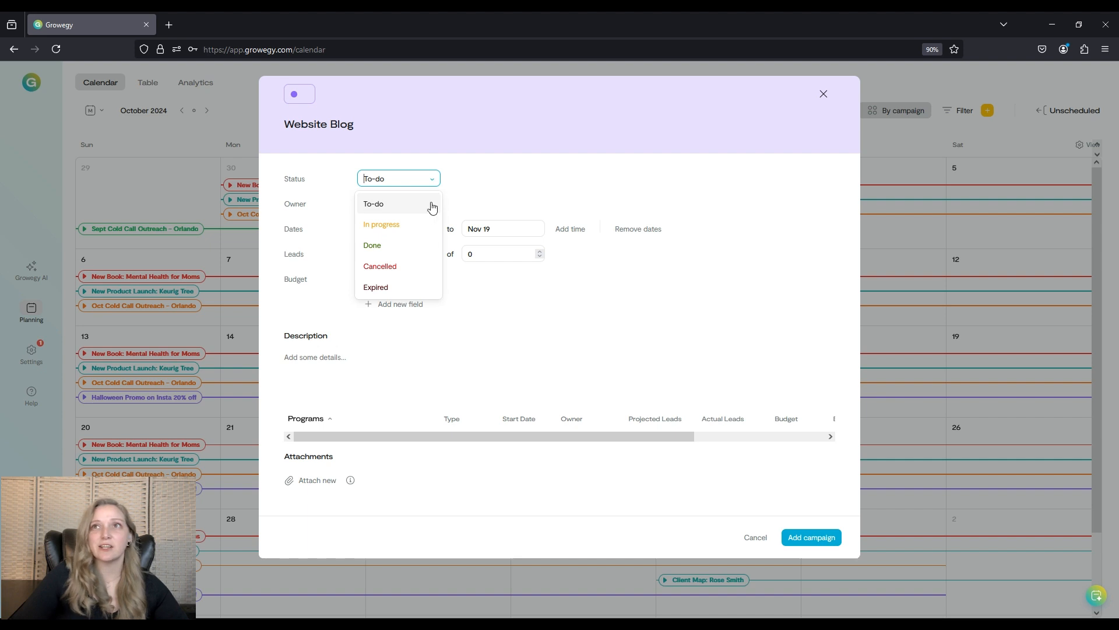
pyautogui.click(431, 182)
pyautogui.click(432, 209)
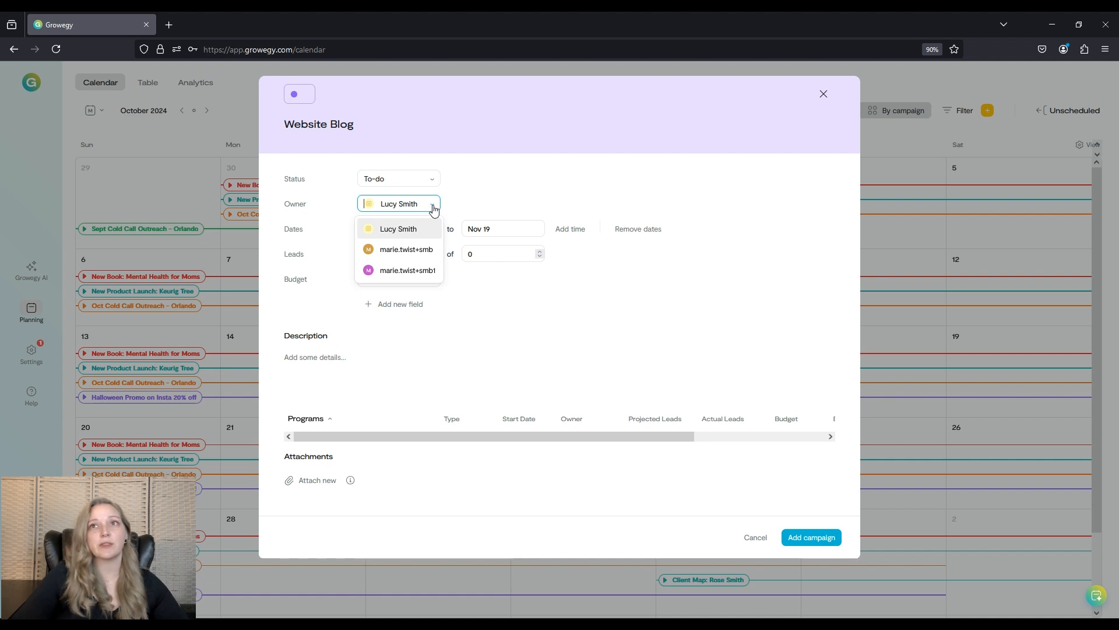
pyautogui.click(431, 231)
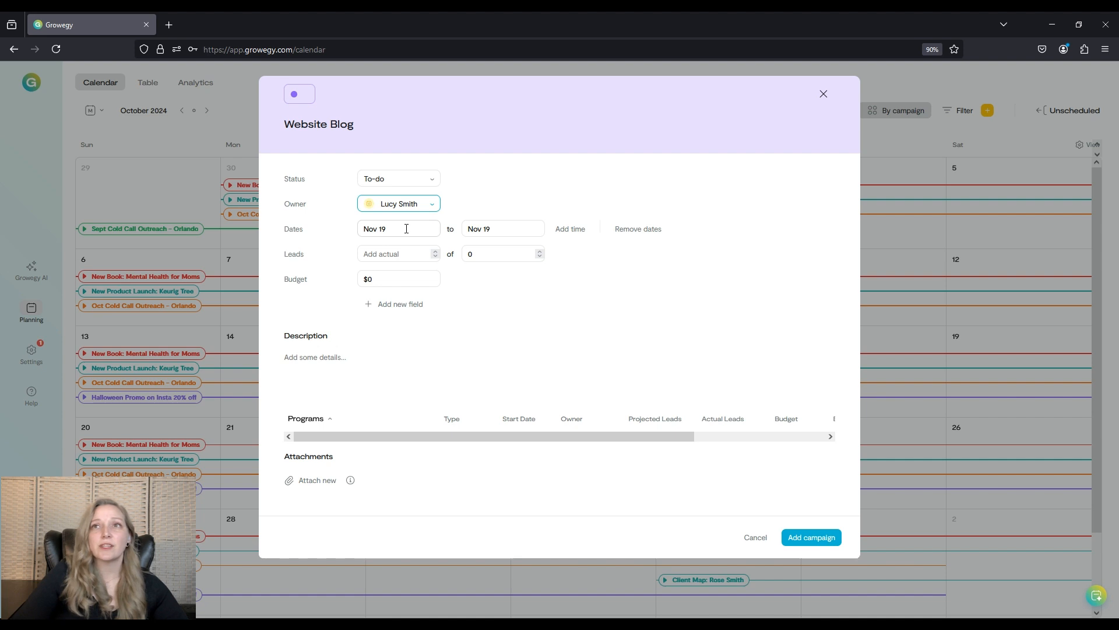
# Set the campaign's end date to Dec 03 and its projected leads to 150.
pyautogui.click(509, 228)
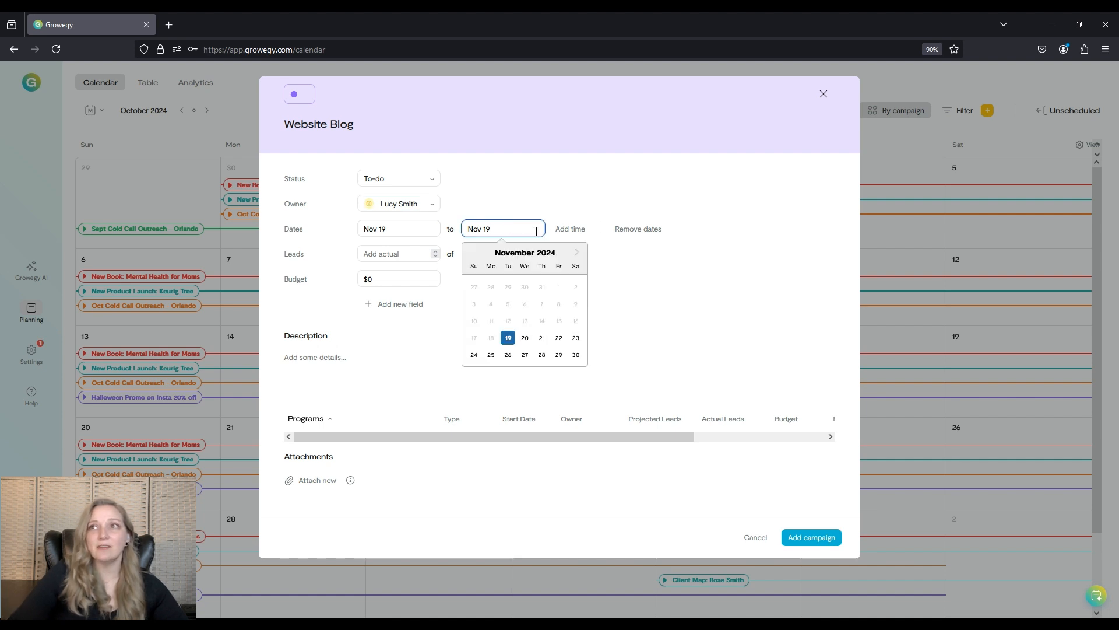
pyautogui.click(577, 252)
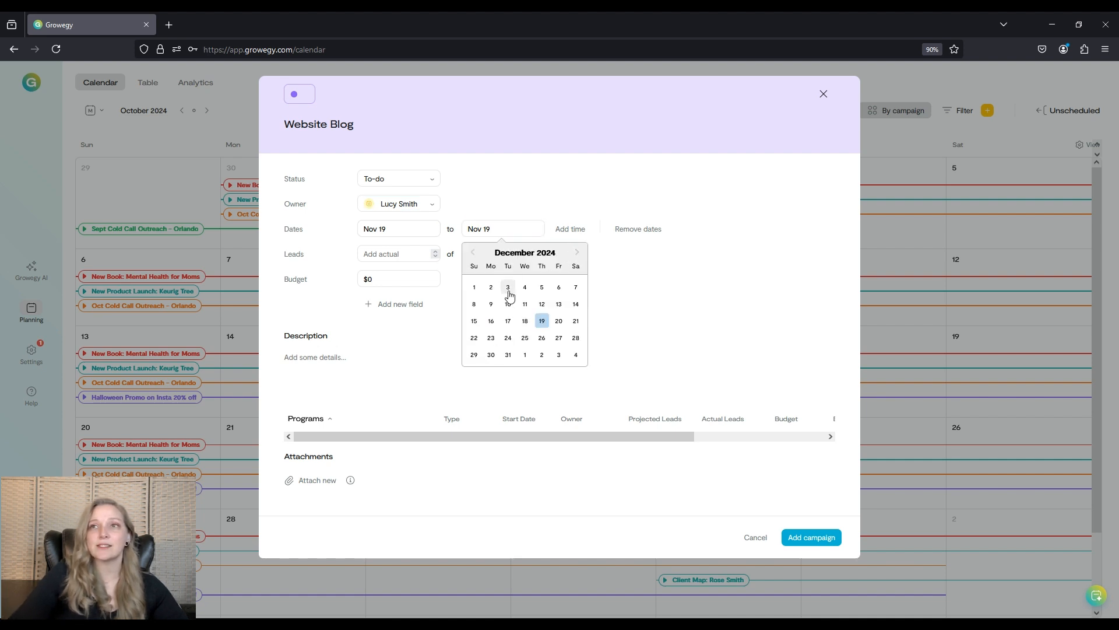
pyautogui.click(508, 287)
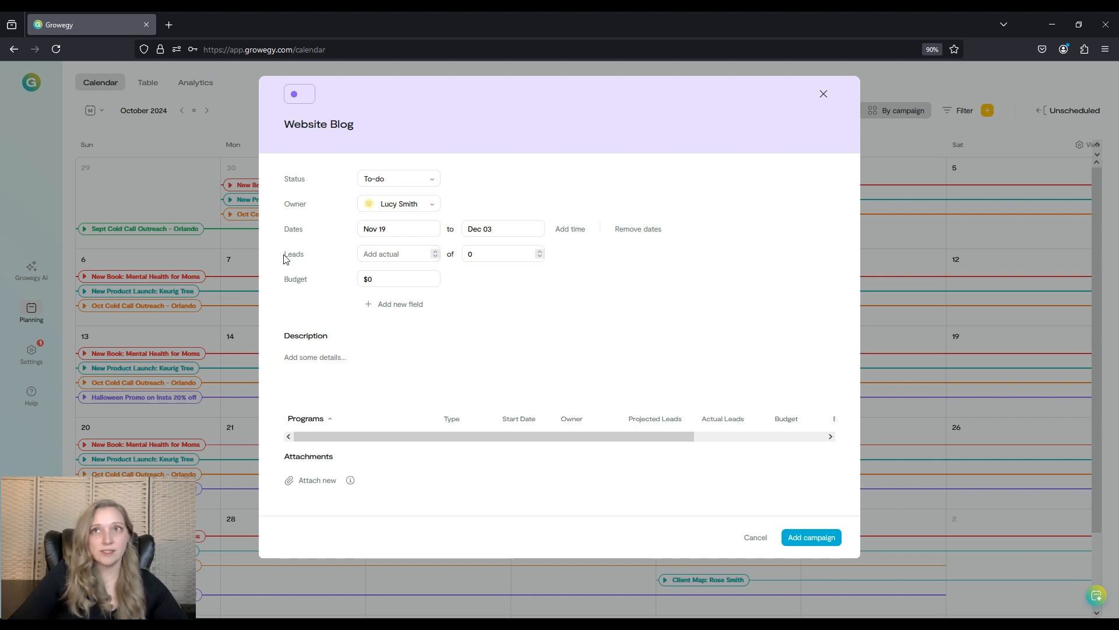
pyautogui.doubleClick(499, 253)
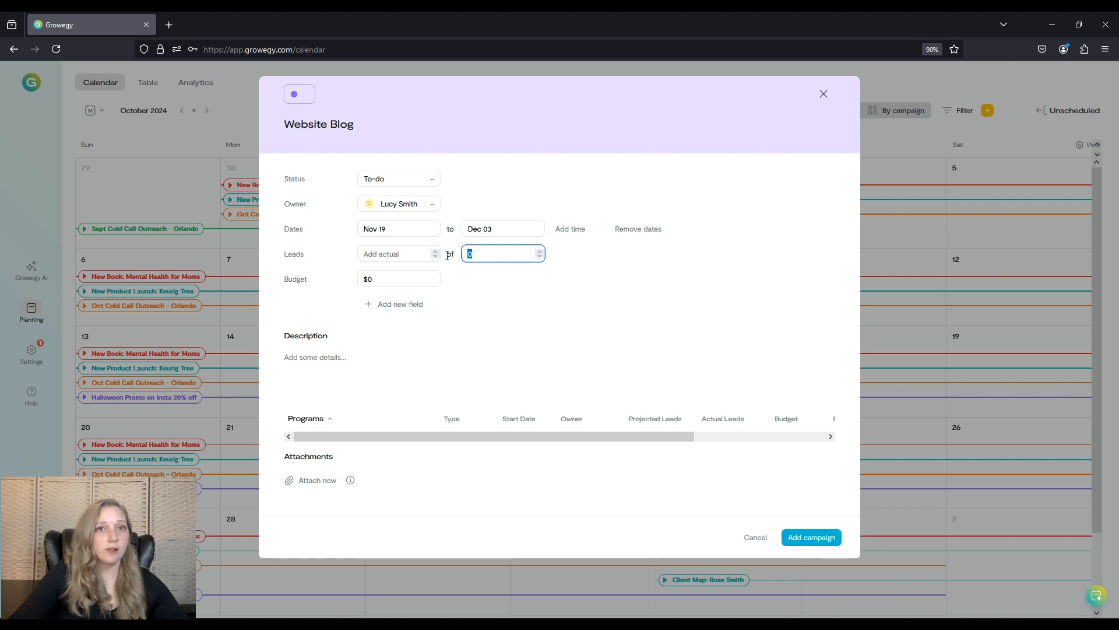
pyautogui.write('150')
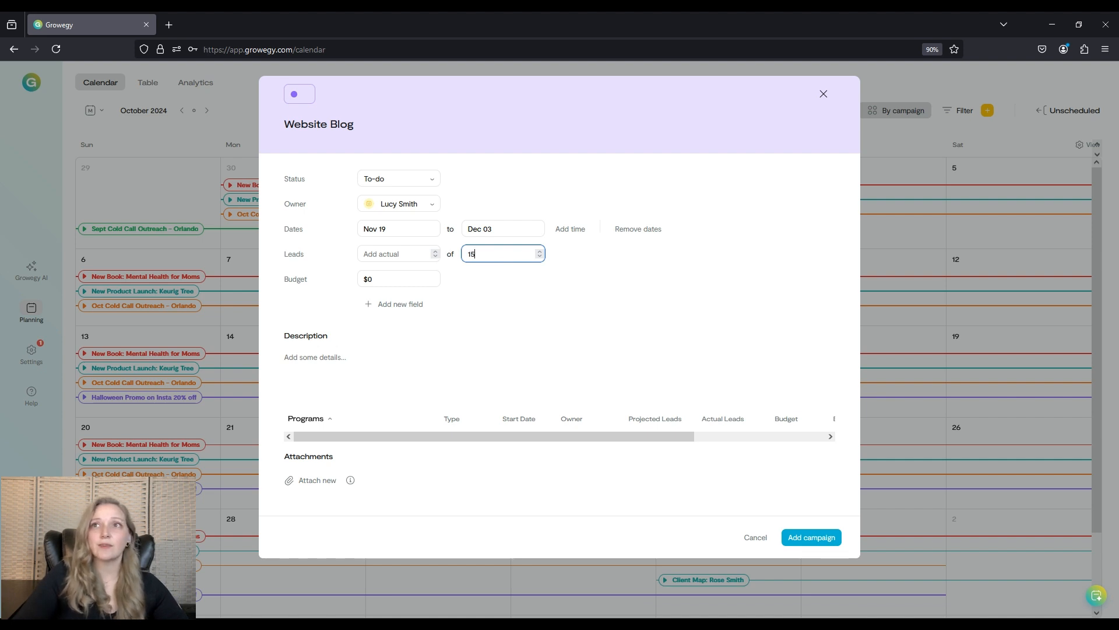
pyautogui.click(408, 253)
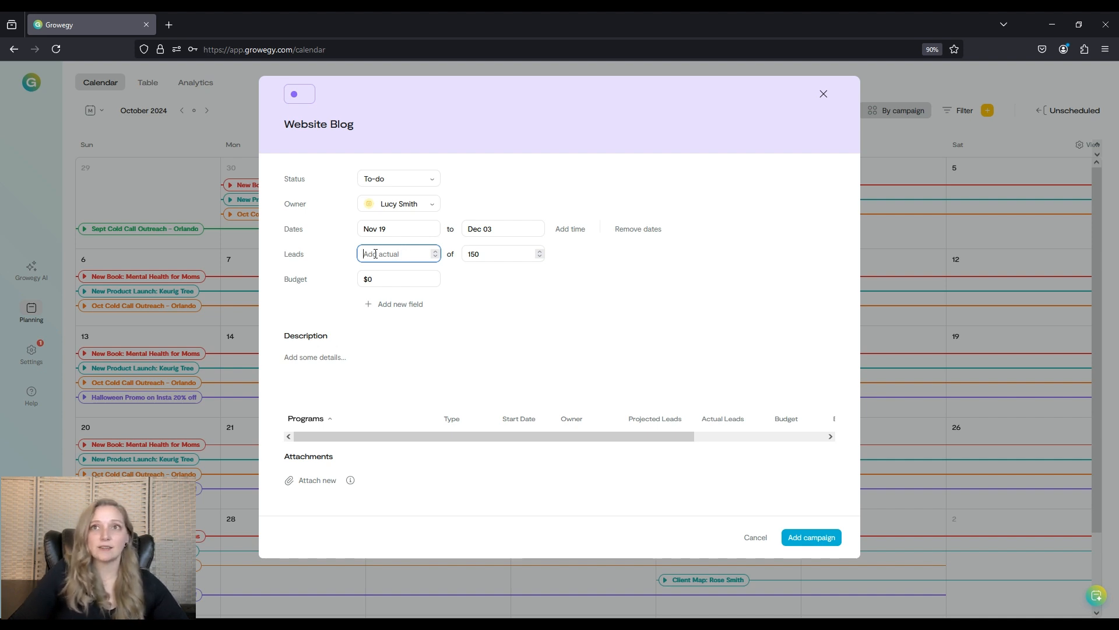
pyautogui.click(401, 280)
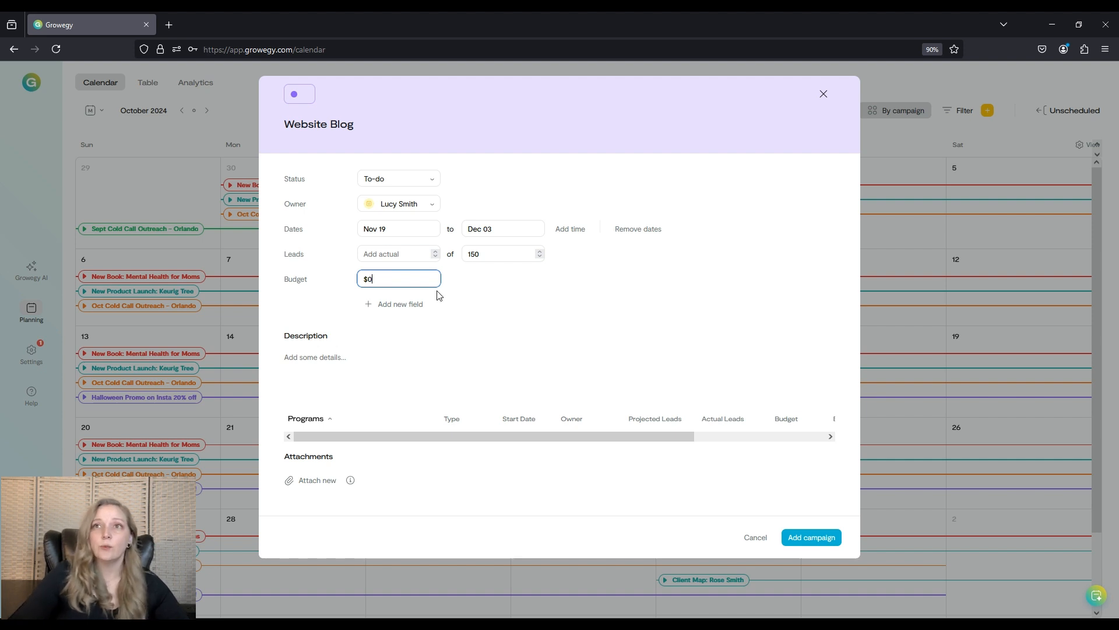
# Add two custom fields named 'Target Area' and 'Cold Caller'.
pyautogui.click(406, 305)
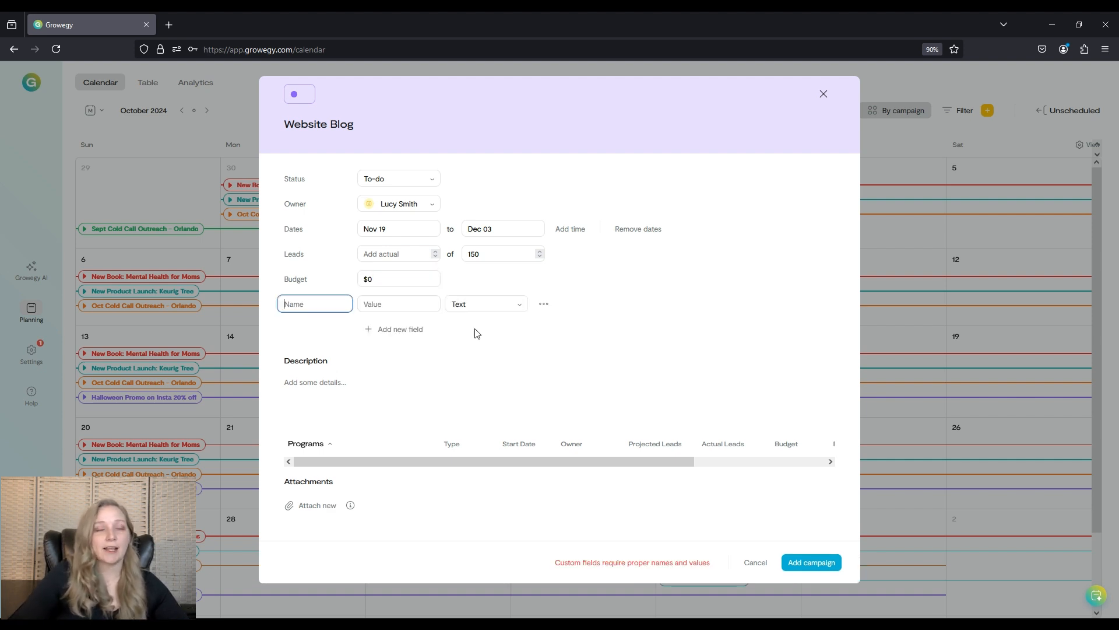
pyautogui.write('Targ')
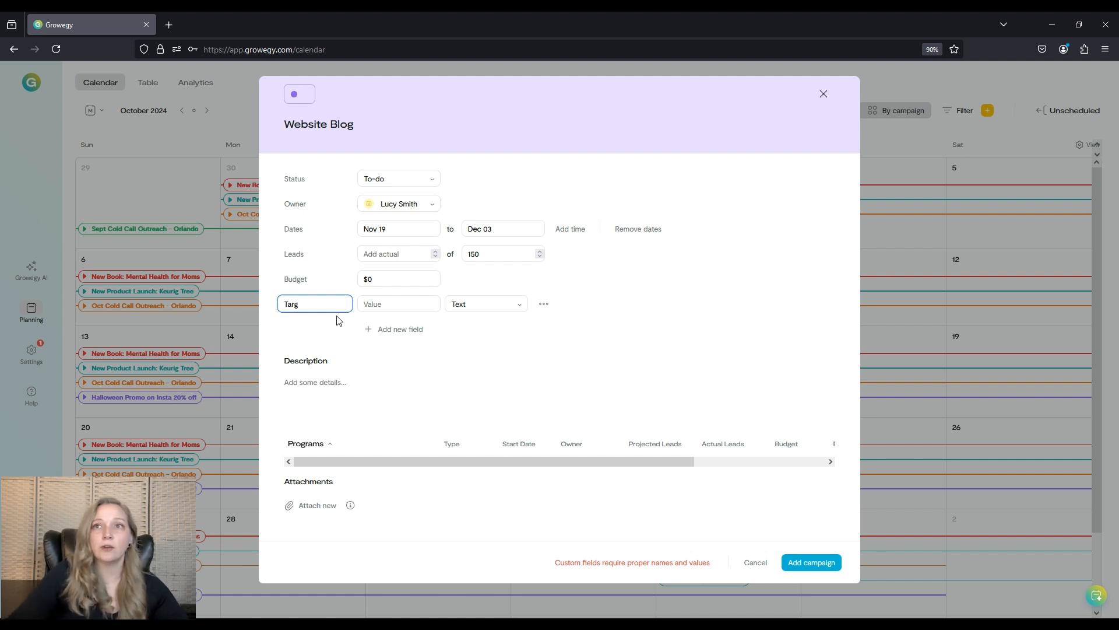
pyautogui.write('et Area')
pyautogui.click(392, 330)
pyautogui.write('C')
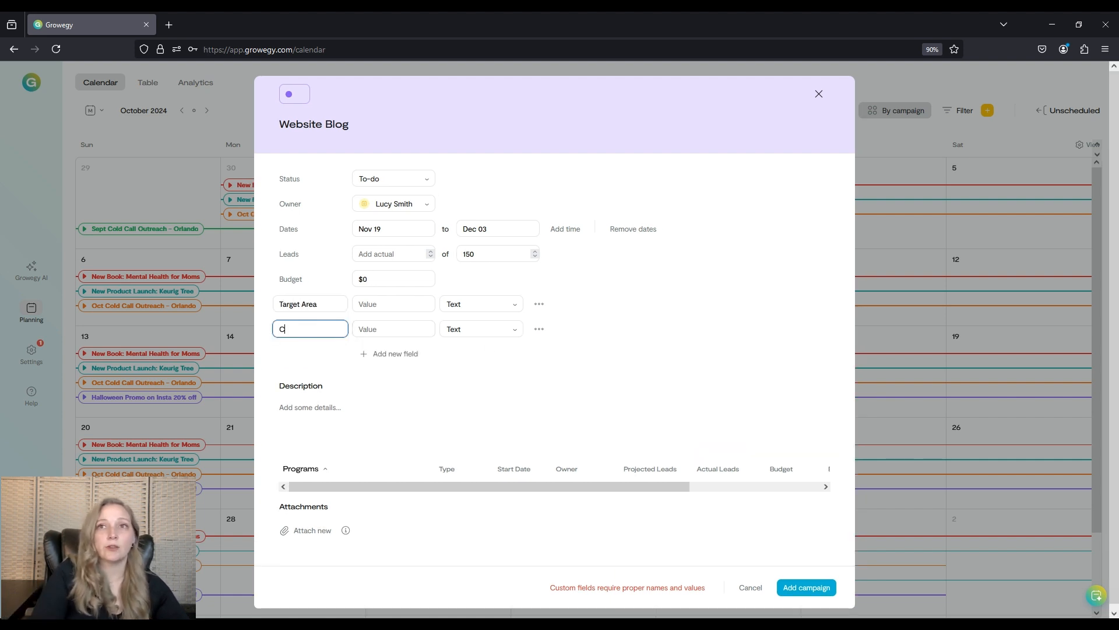
pyautogui.write('old Caller')
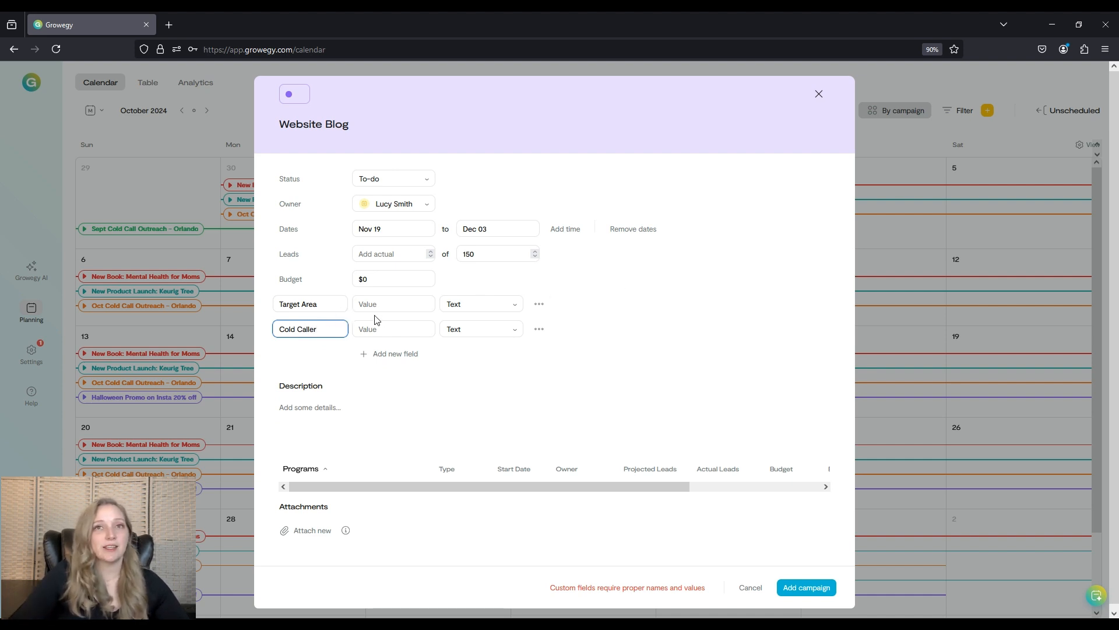
# Delete both custom fields from the campaign.
pyautogui.click(537, 306)
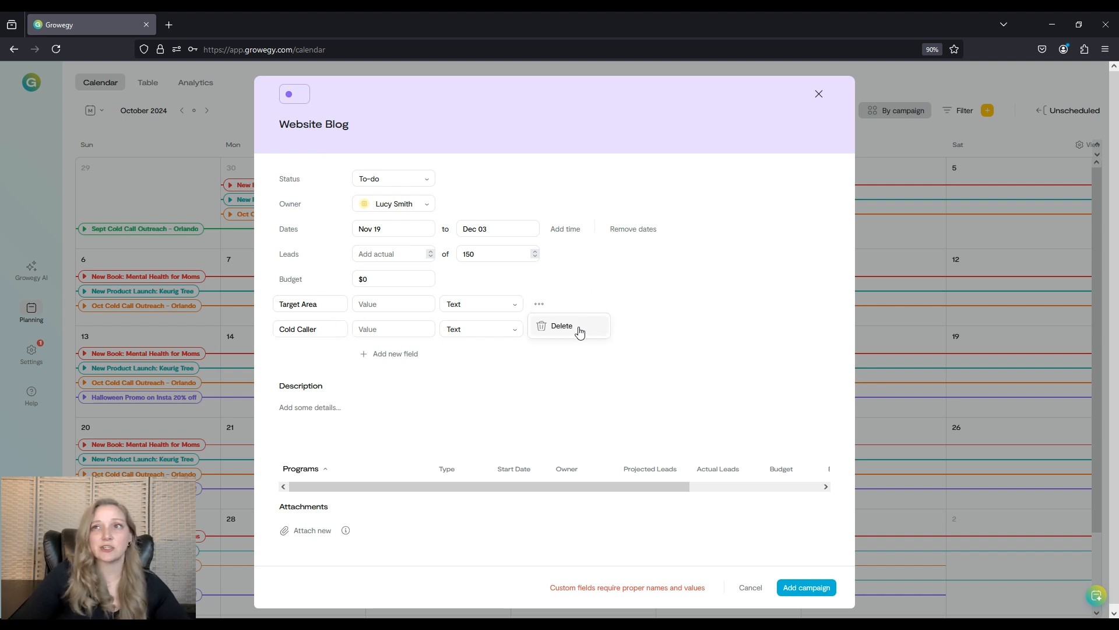
pyautogui.click(577, 328)
pyautogui.click(554, 309)
pyautogui.click(563, 326)
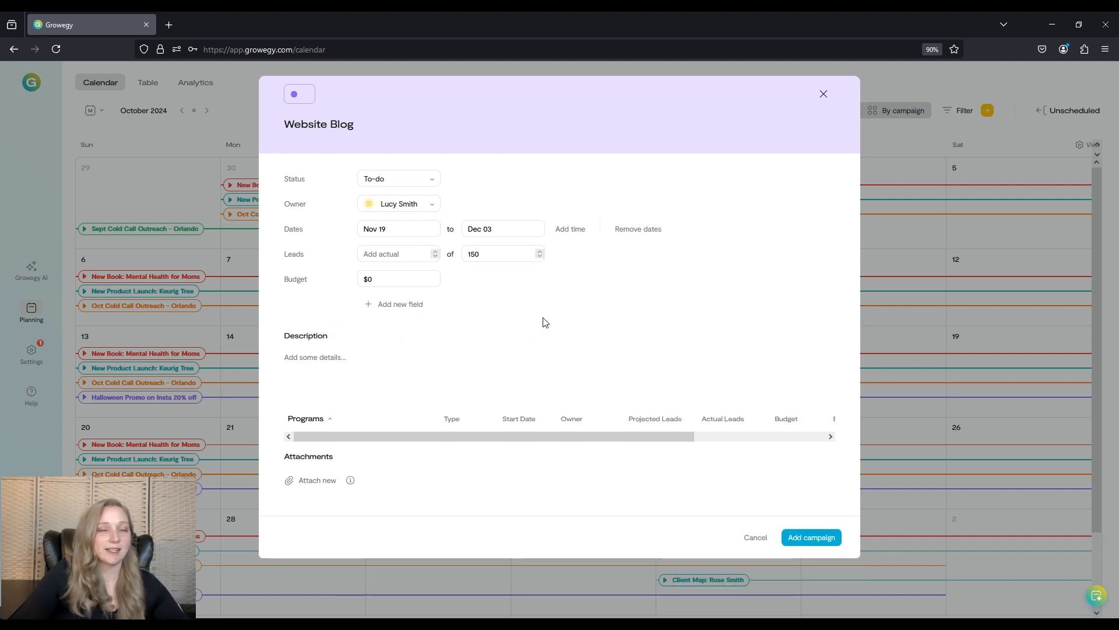
# Add the Website Blog campaign and view it in the current month.
pyautogui.click(324, 355)
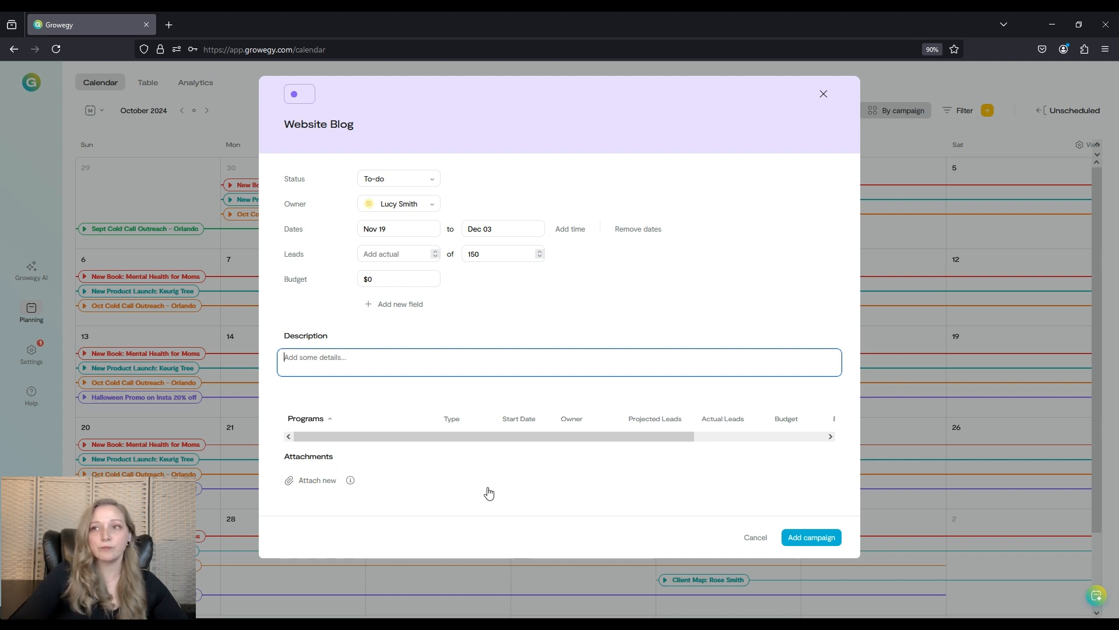
pyautogui.click(802, 537)
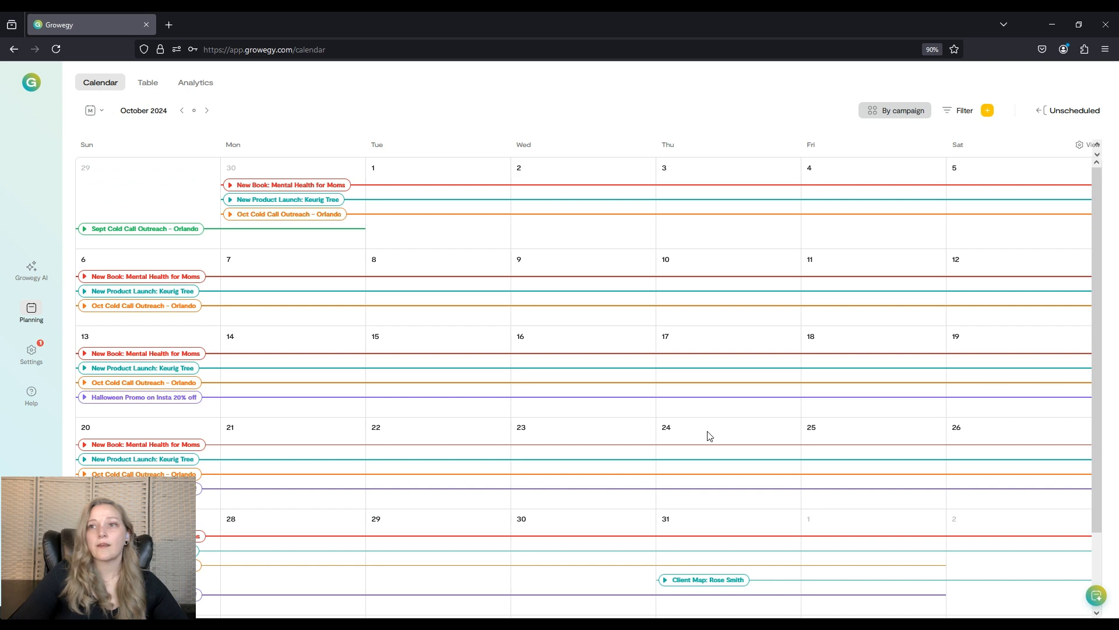
pyautogui.click(193, 111)
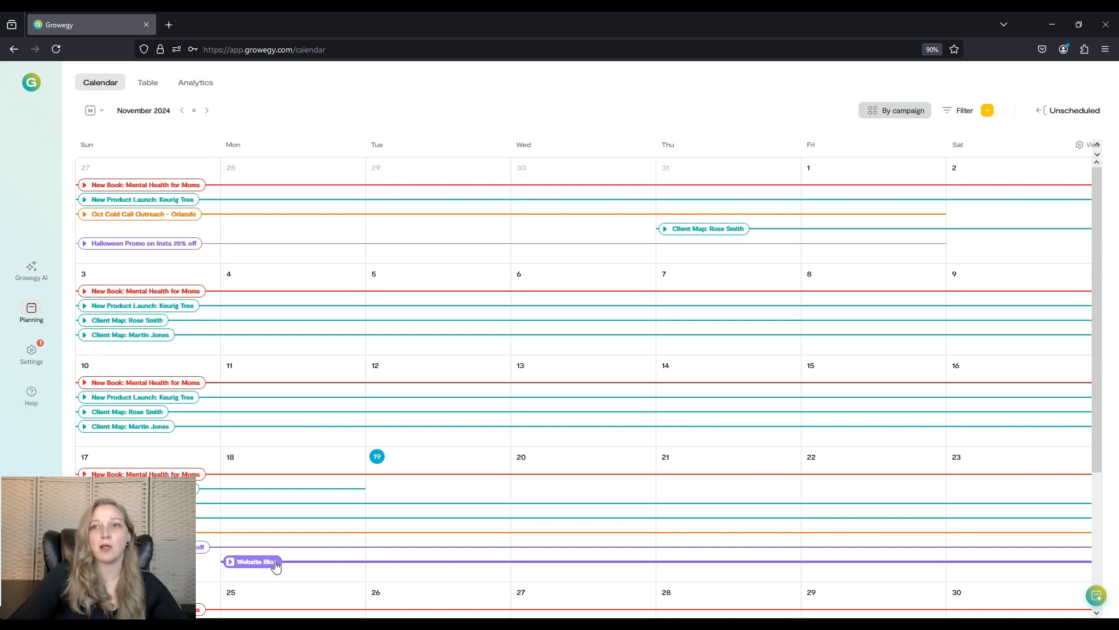
pyautogui.scroll(-2, 613, 553)
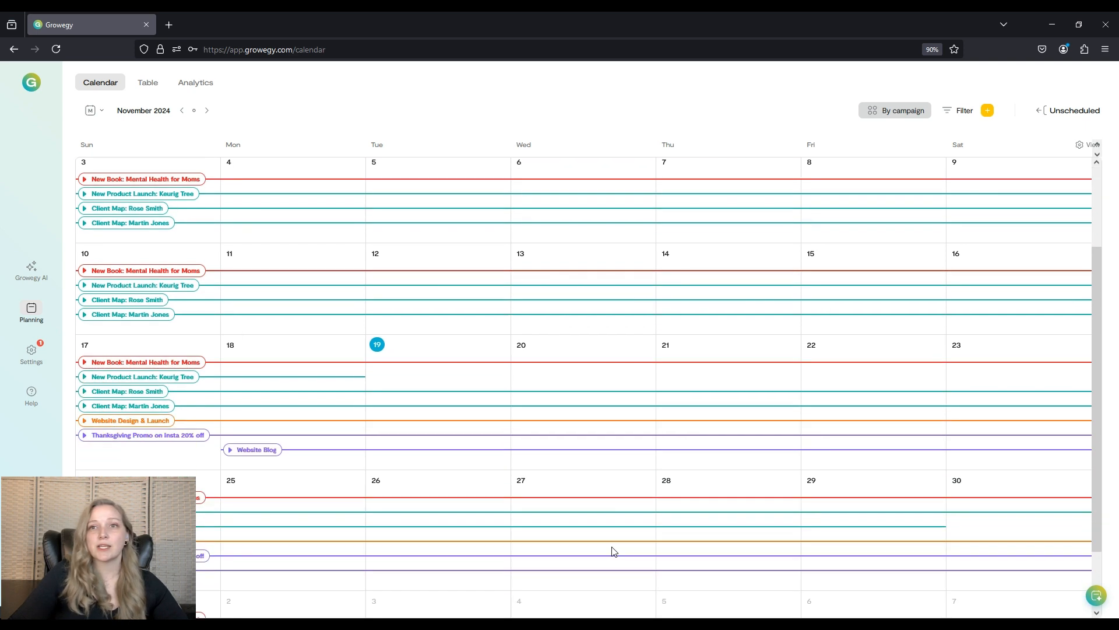
pyautogui.scroll(-1, 231, 453)
pyautogui.scroll(-1, 455, 483)
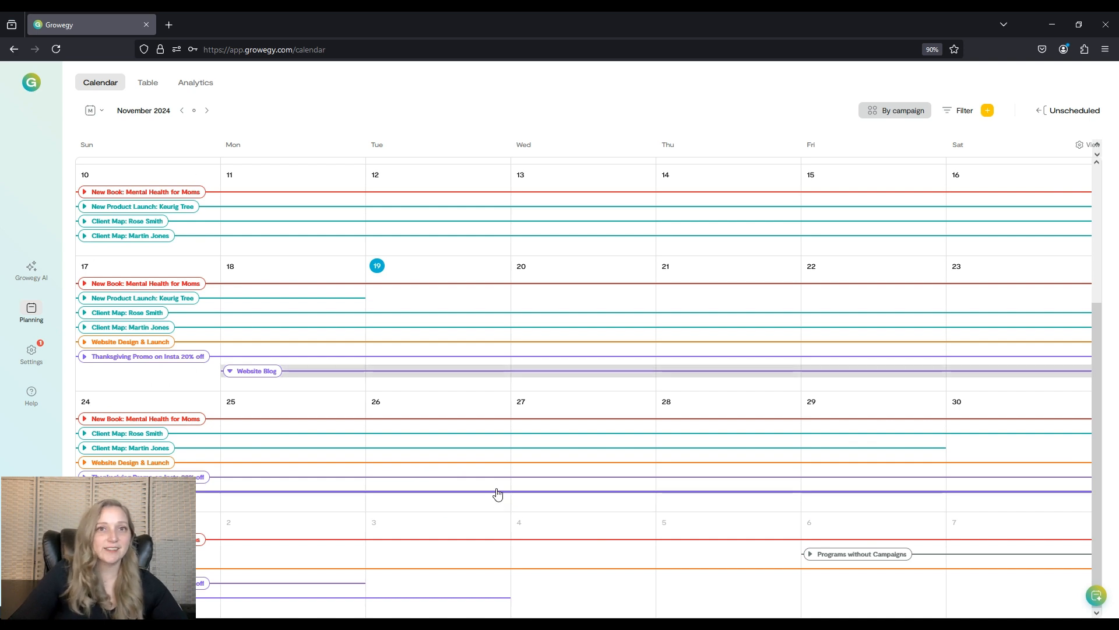
# Start a new program and set its program type to Website.
pyautogui.click(989, 112)
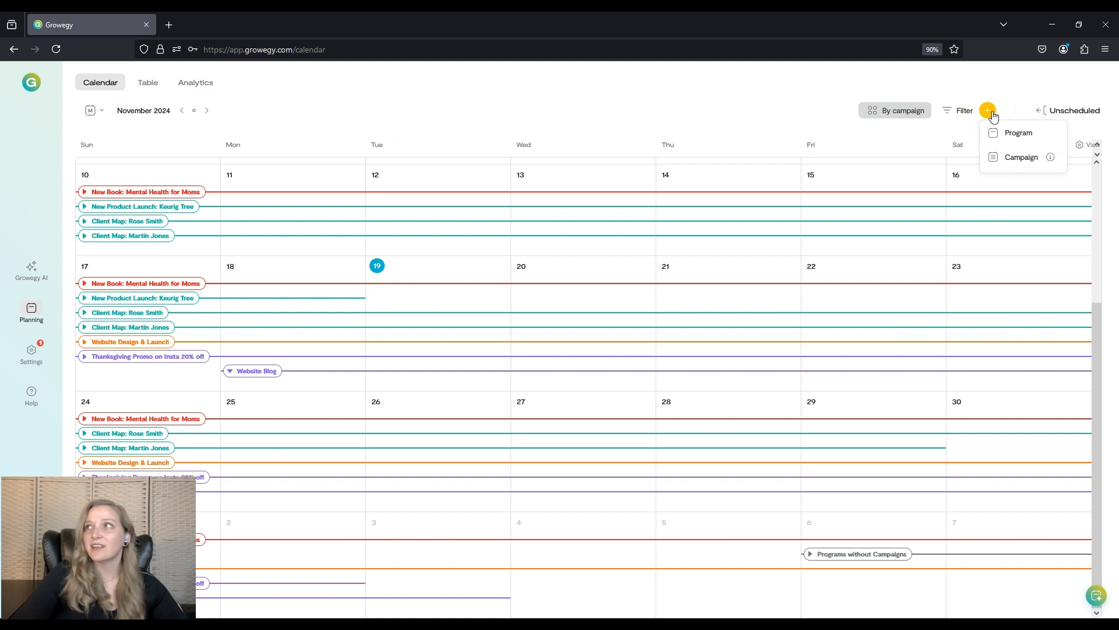
pyautogui.click(1022, 144)
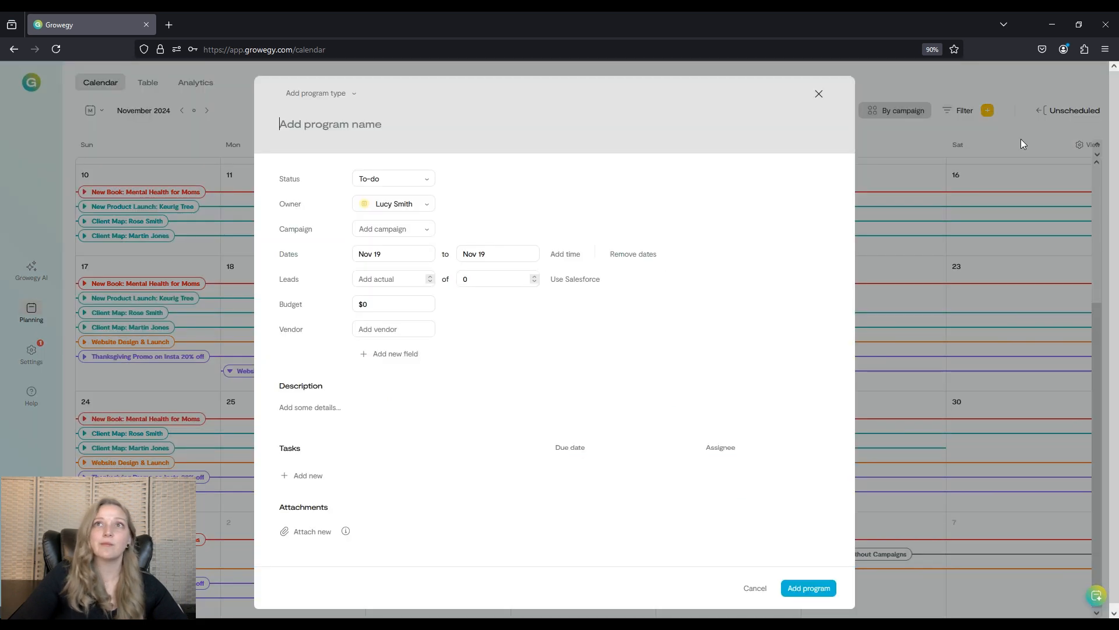
pyautogui.click(361, 95)
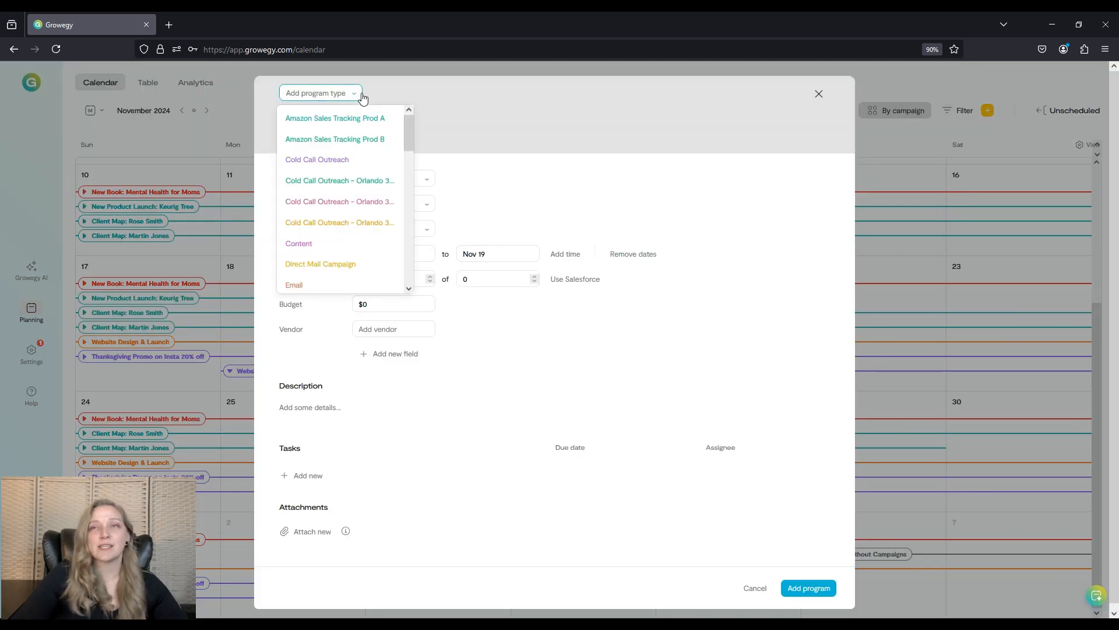
pyautogui.scroll(-1, 362, 143)
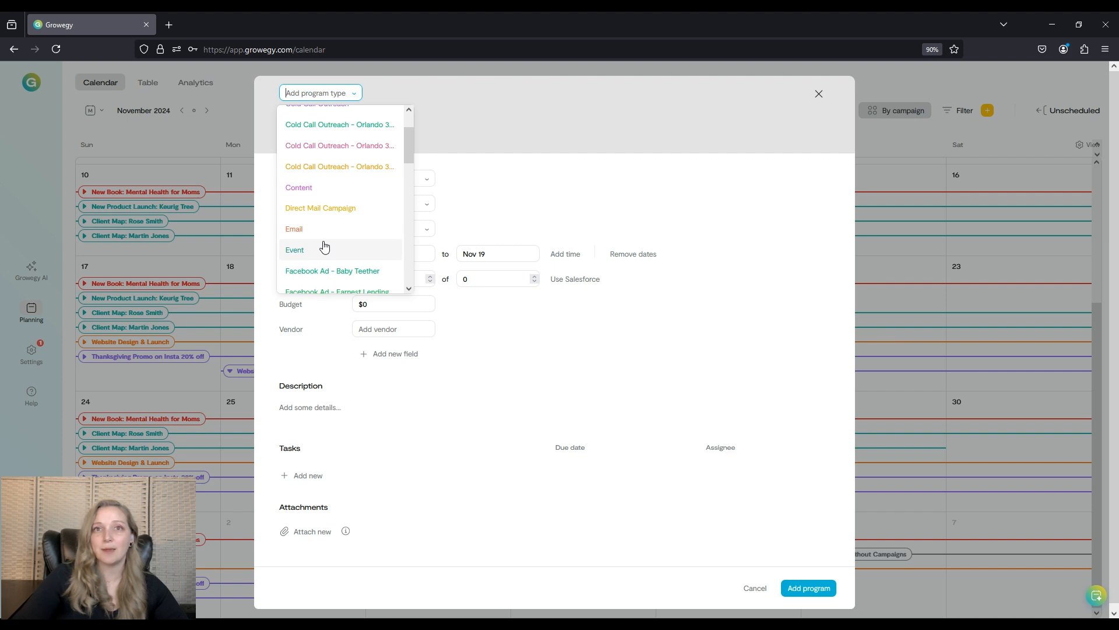
pyautogui.scroll(-10, 325, 246)
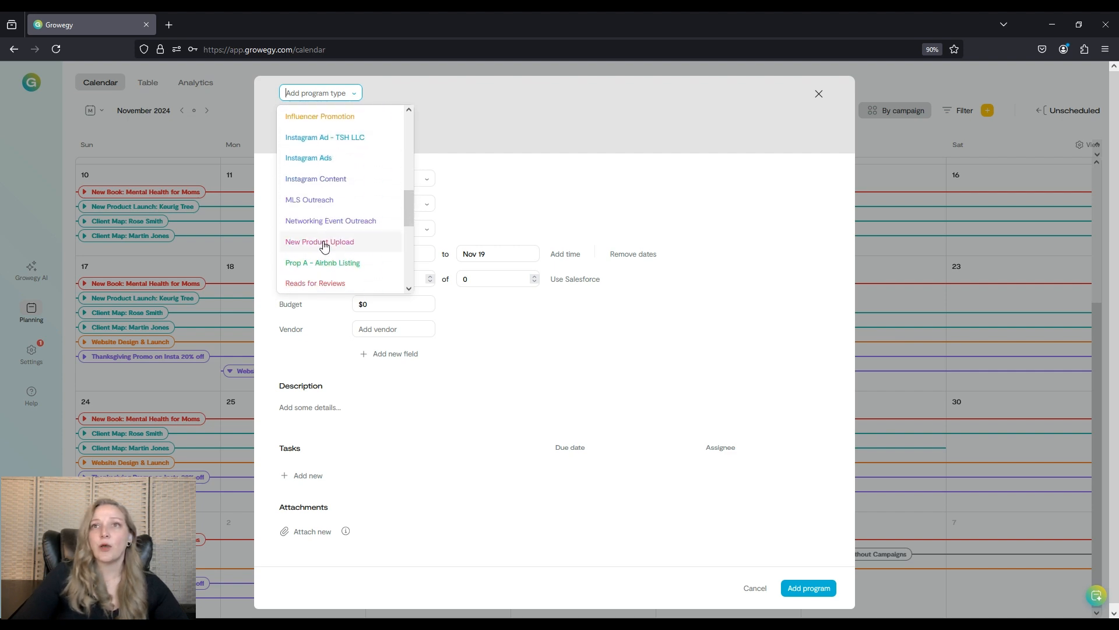
pyautogui.scroll(-2, 325, 246)
pyautogui.click(314, 218)
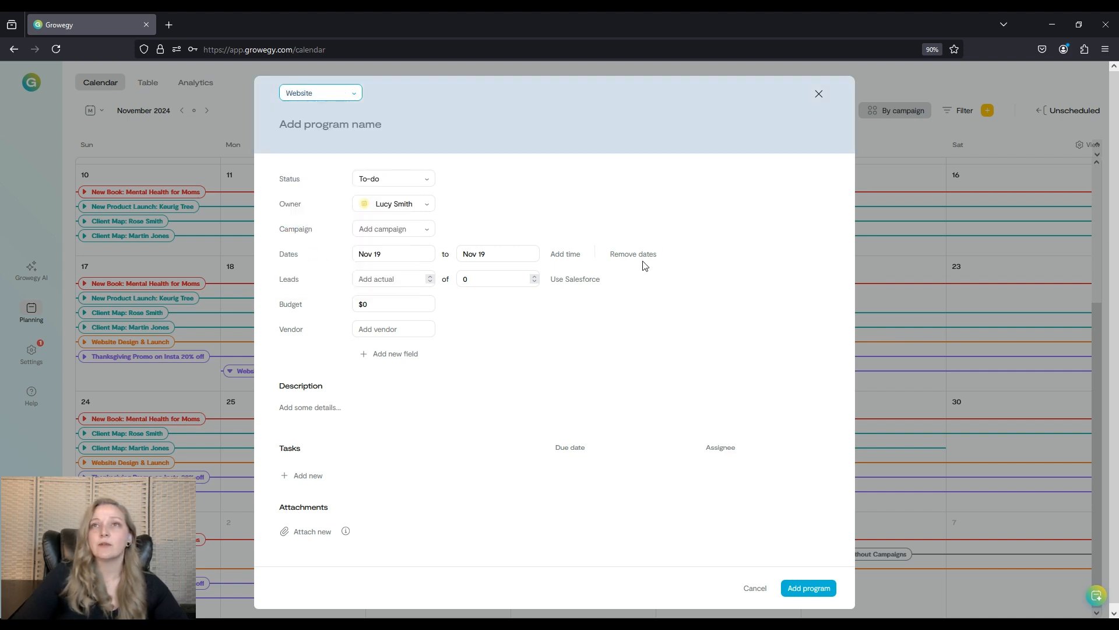
# Name the program 'Launch Blog'.
pyautogui.click(301, 125)
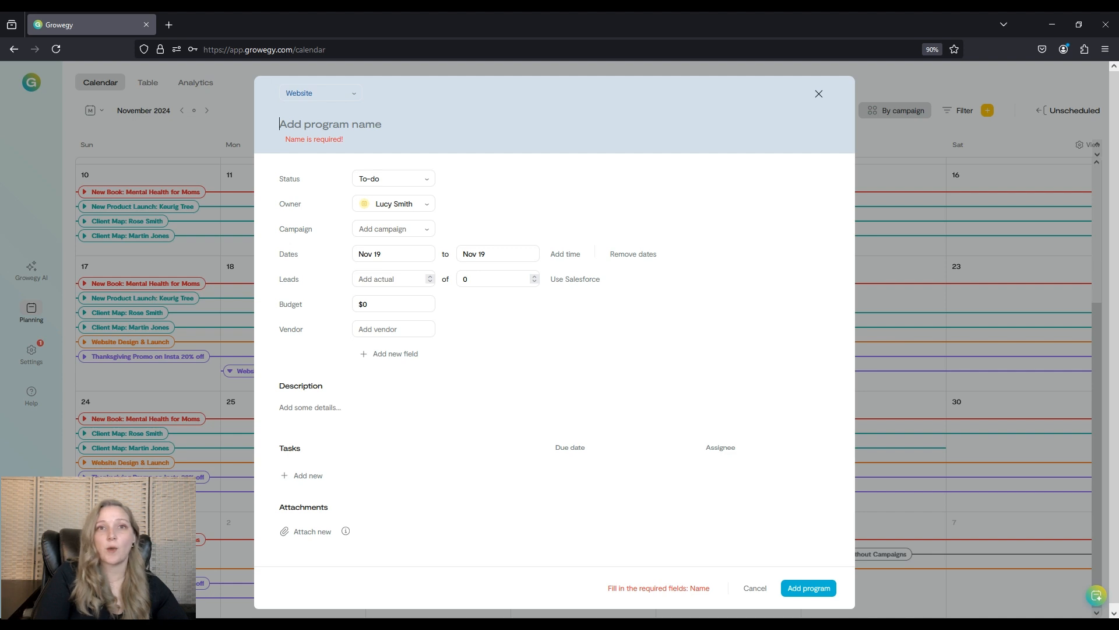
pyautogui.write('Lau')
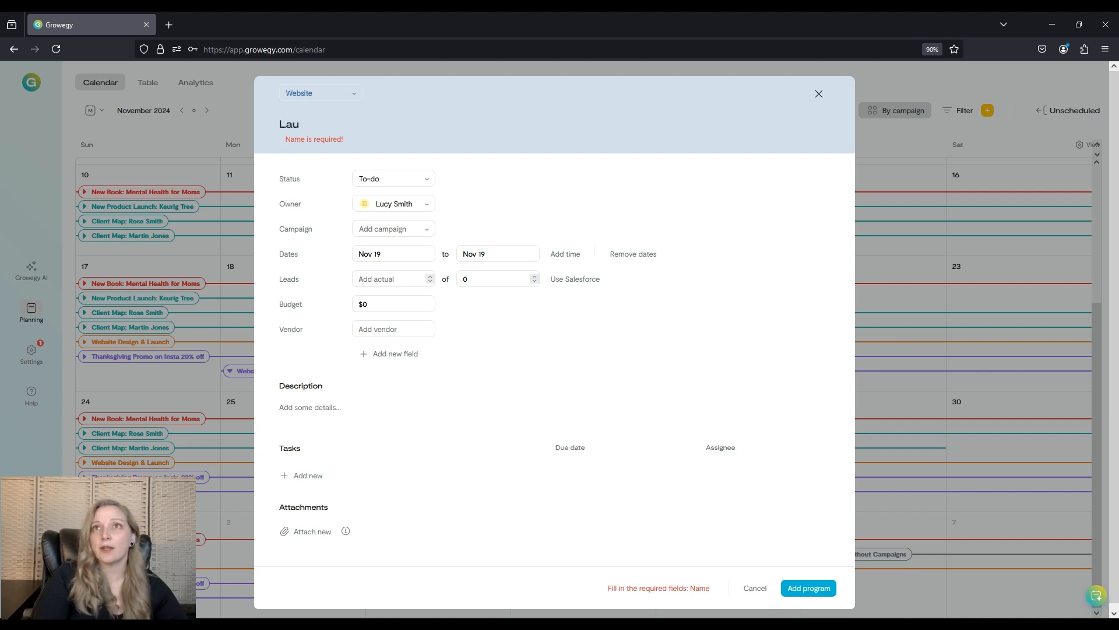
pyautogui.write('nch W')
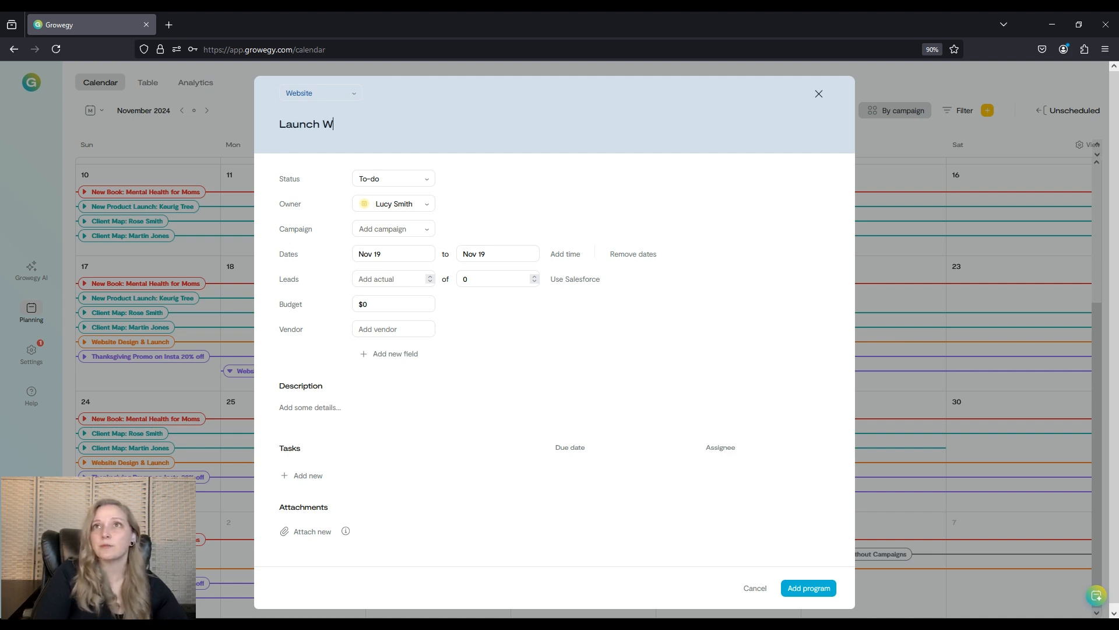
pyautogui.press('BackSpace')
pyautogui.write('Blog')
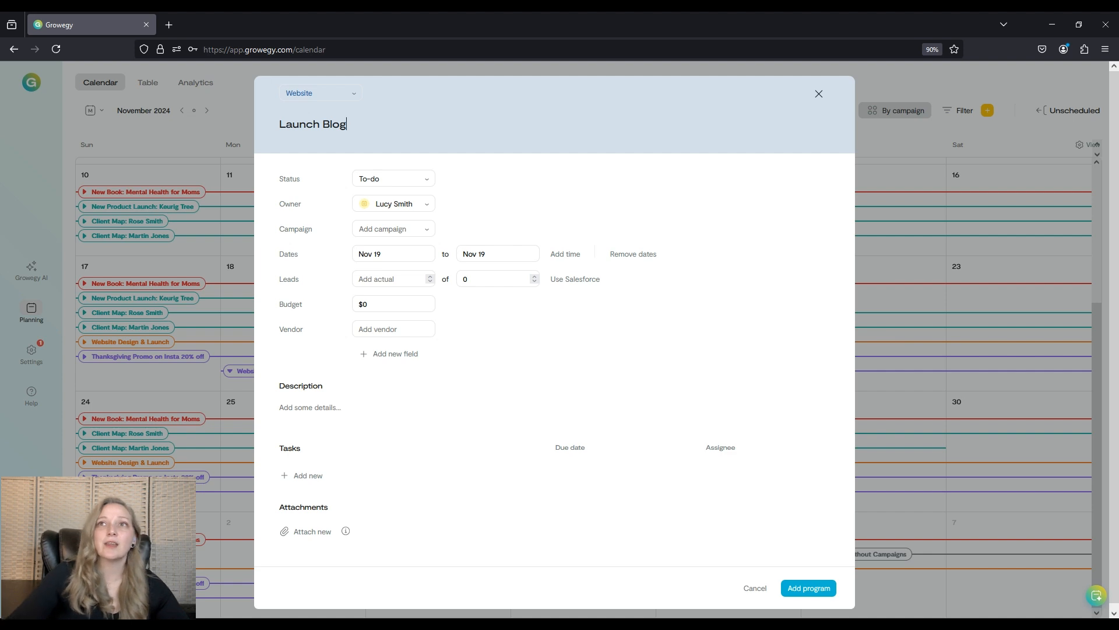
pyautogui.click(417, 182)
pyautogui.click(421, 181)
pyautogui.click(426, 203)
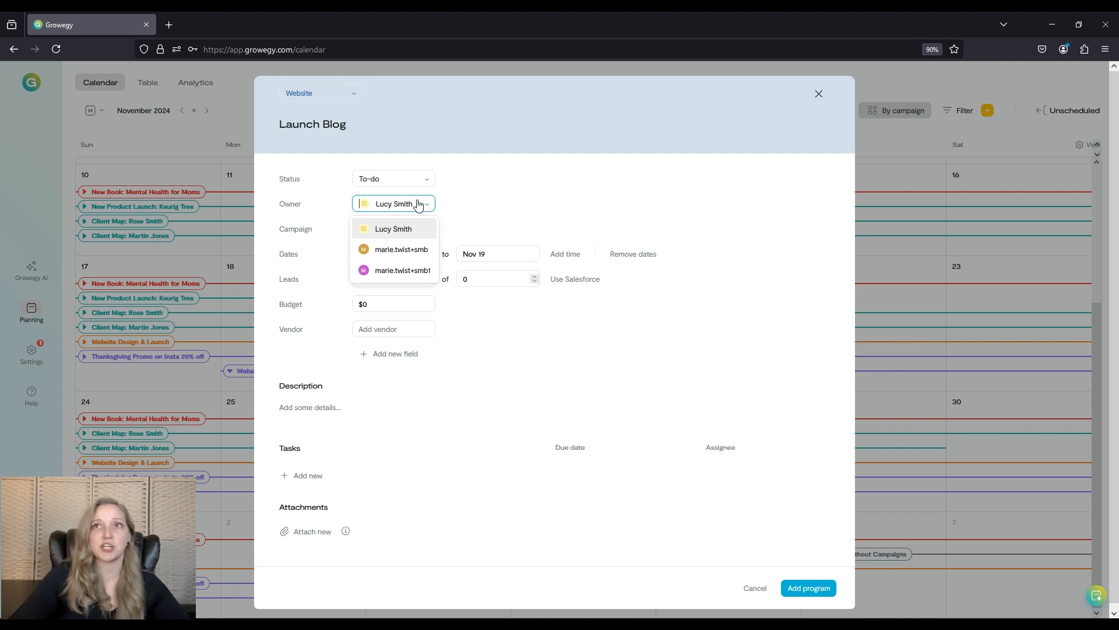
pyautogui.click(400, 229)
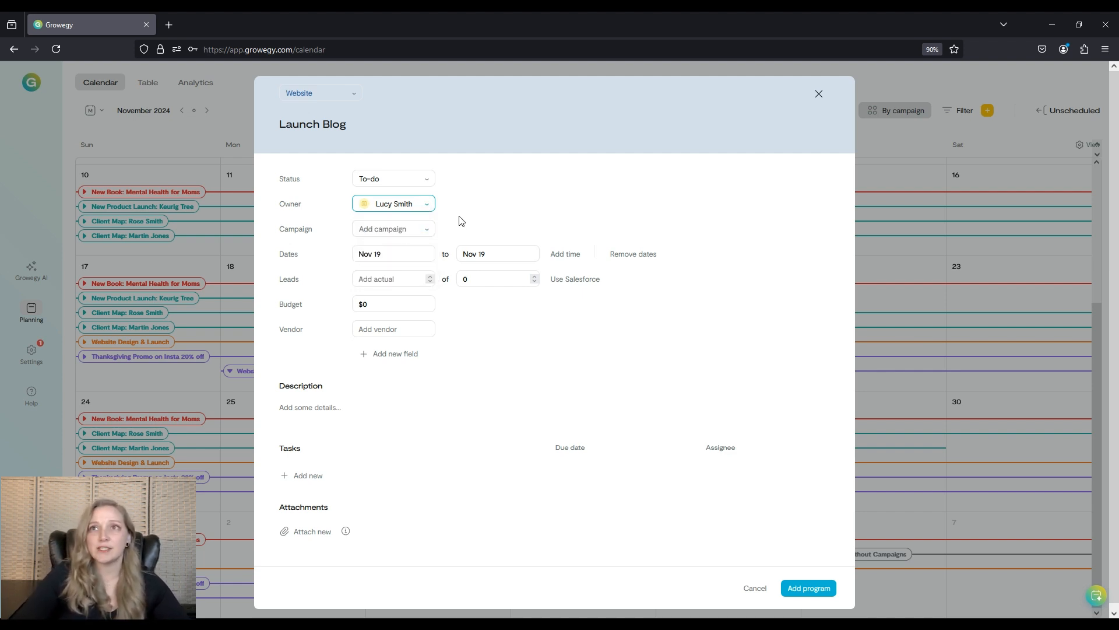
# Link the program to the Website Blog campaign and set its end date to Dec 17.
pyautogui.click(424, 232)
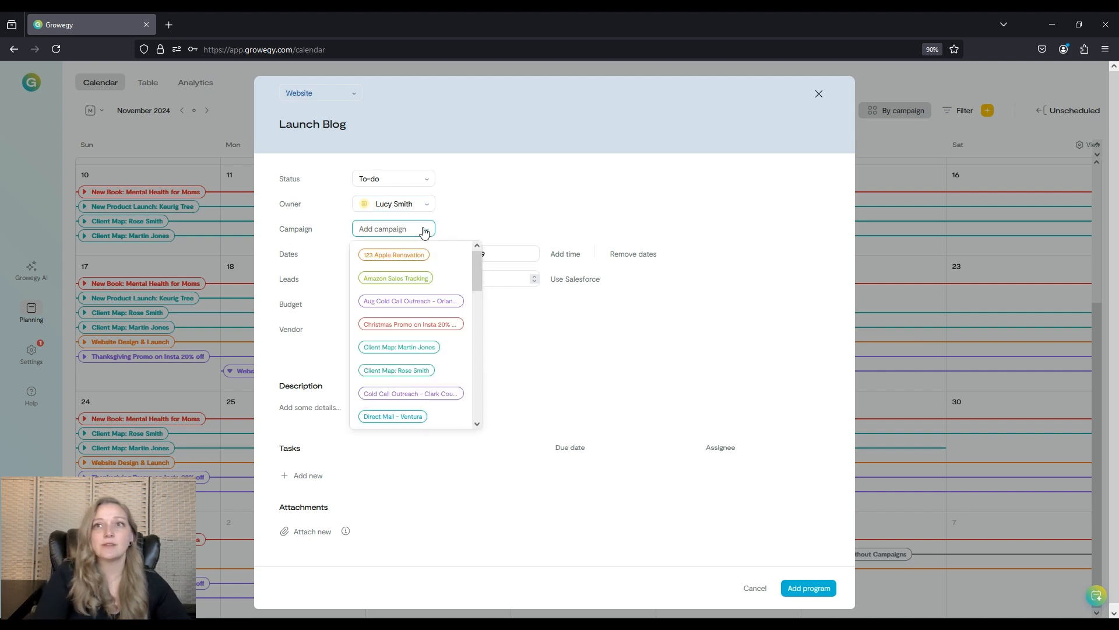
pyautogui.write('web')
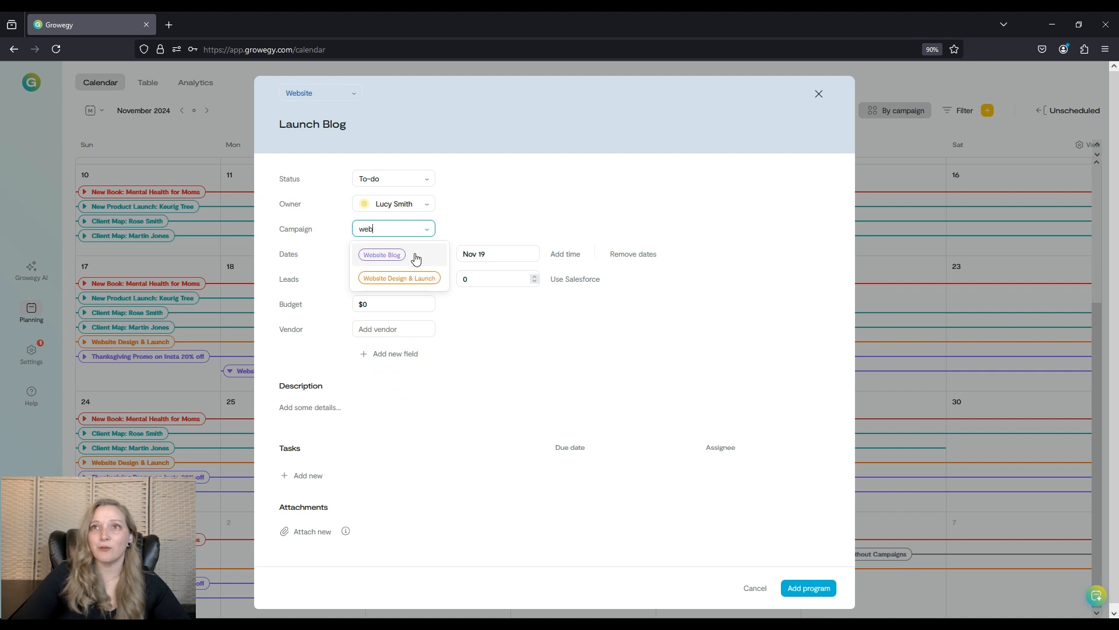
pyautogui.click(416, 258)
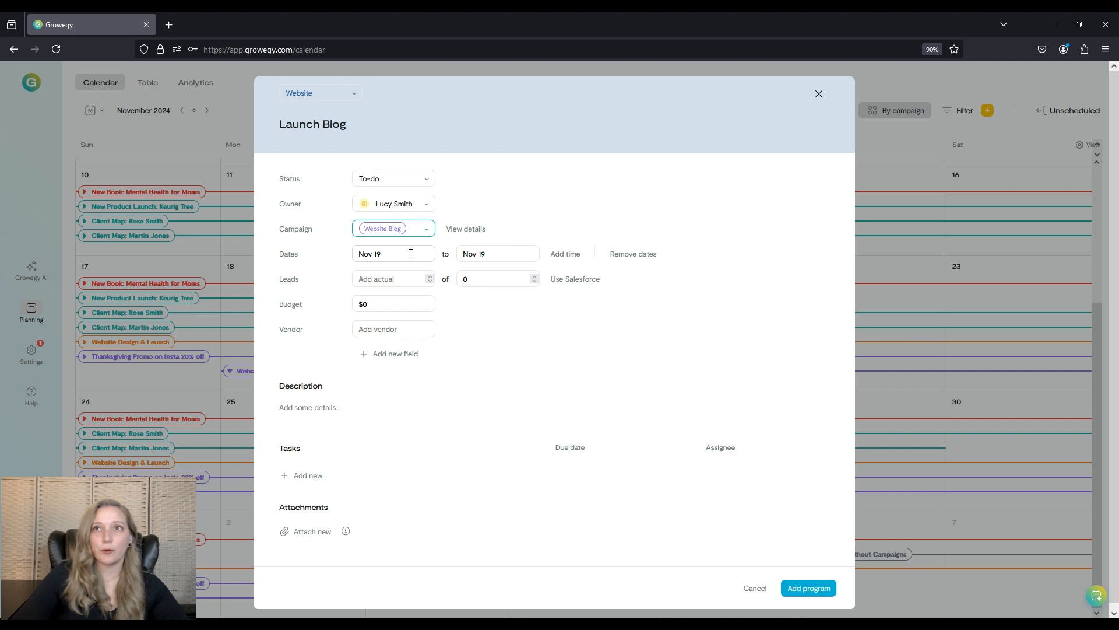
pyautogui.click(493, 255)
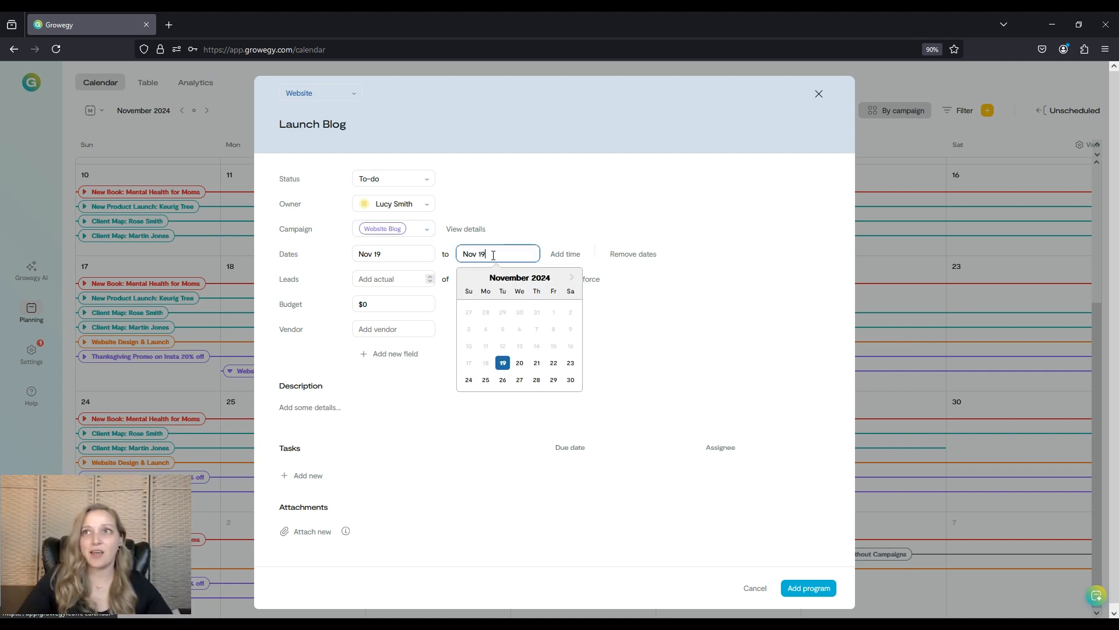
pyautogui.click(571, 278)
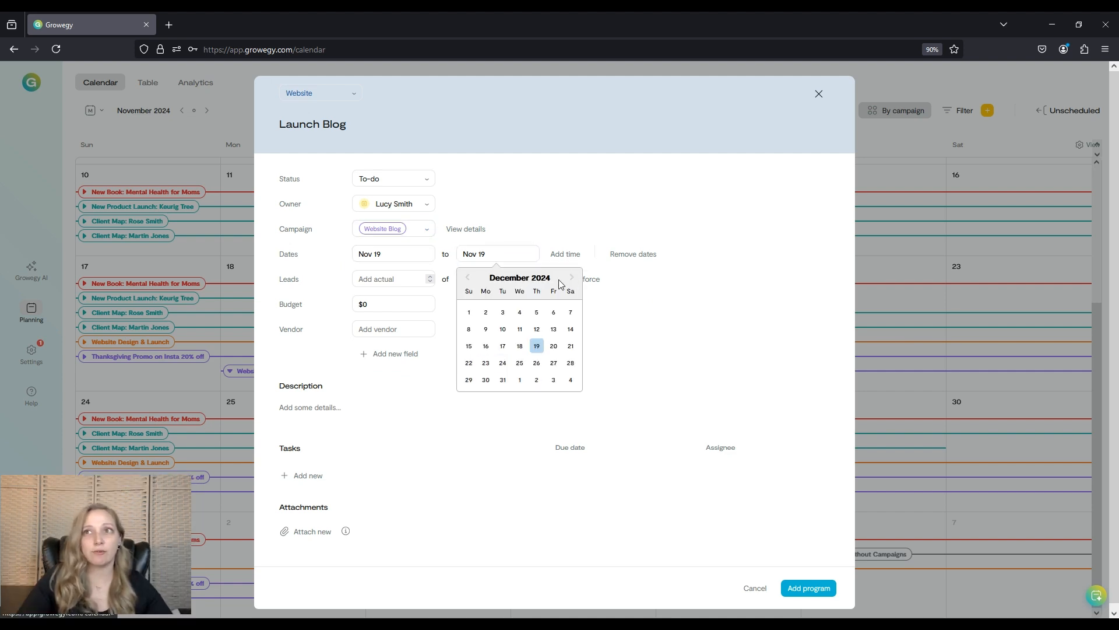
pyautogui.click(501, 346)
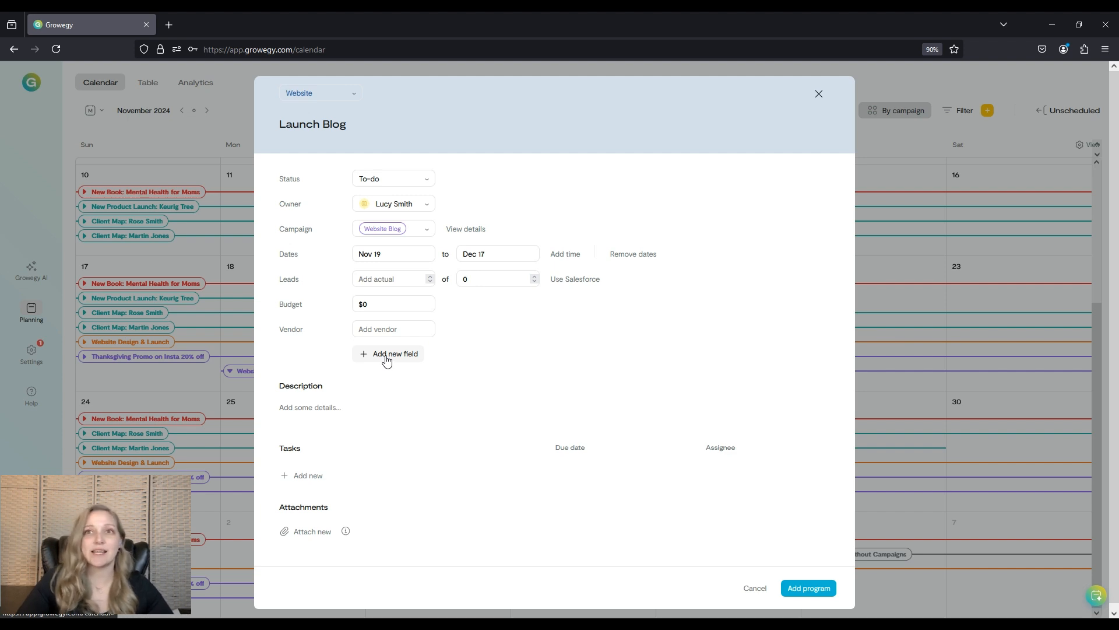
# Enter the program description 'Create & Launch Blog on Website'.
pyautogui.click(387, 407)
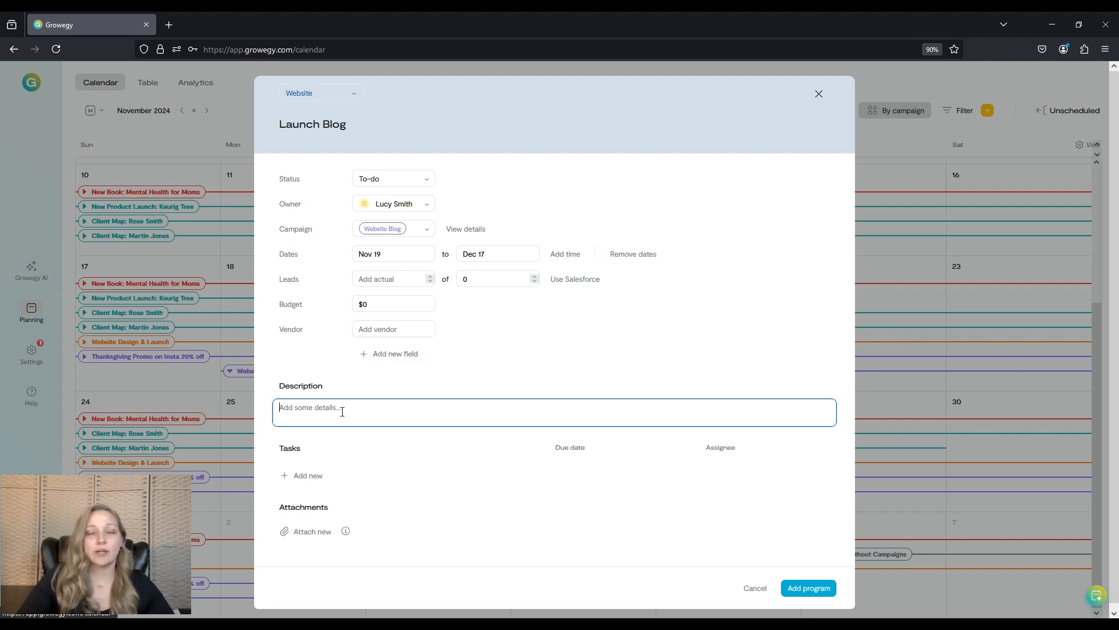
pyautogui.write('Crea')
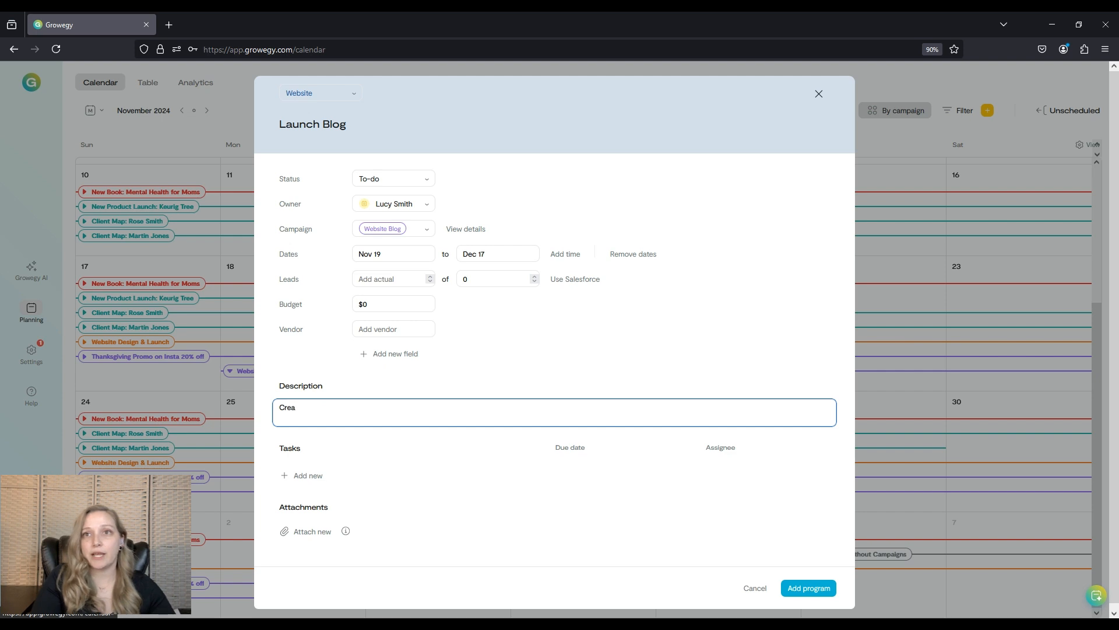
pyautogui.write('te & Laun')
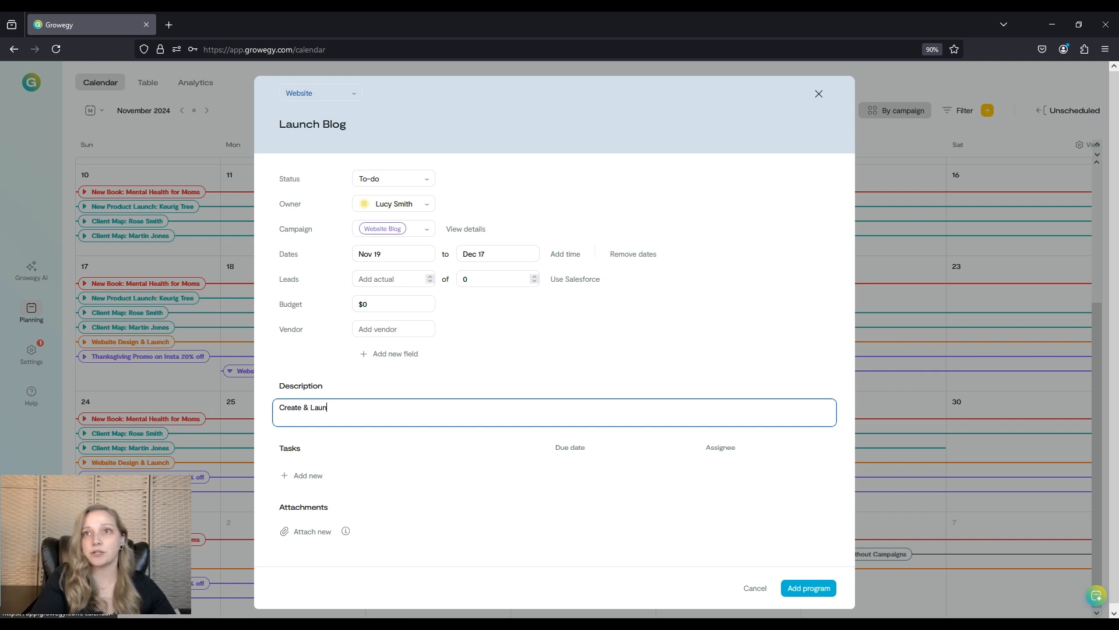
pyautogui.write('ch Blog on ')
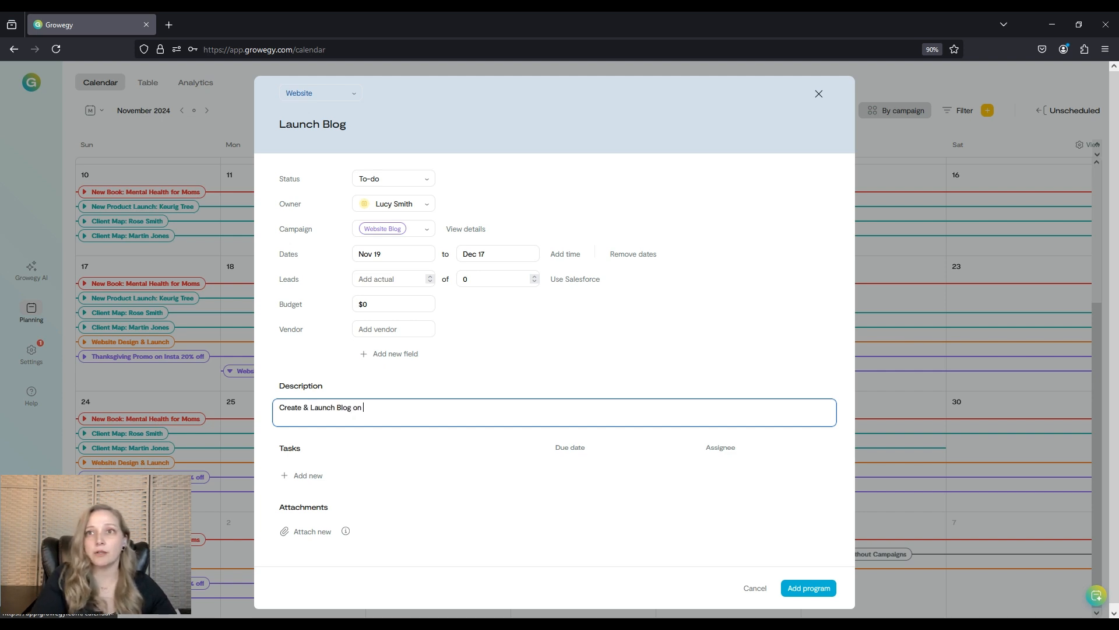
pyautogui.write('Website')
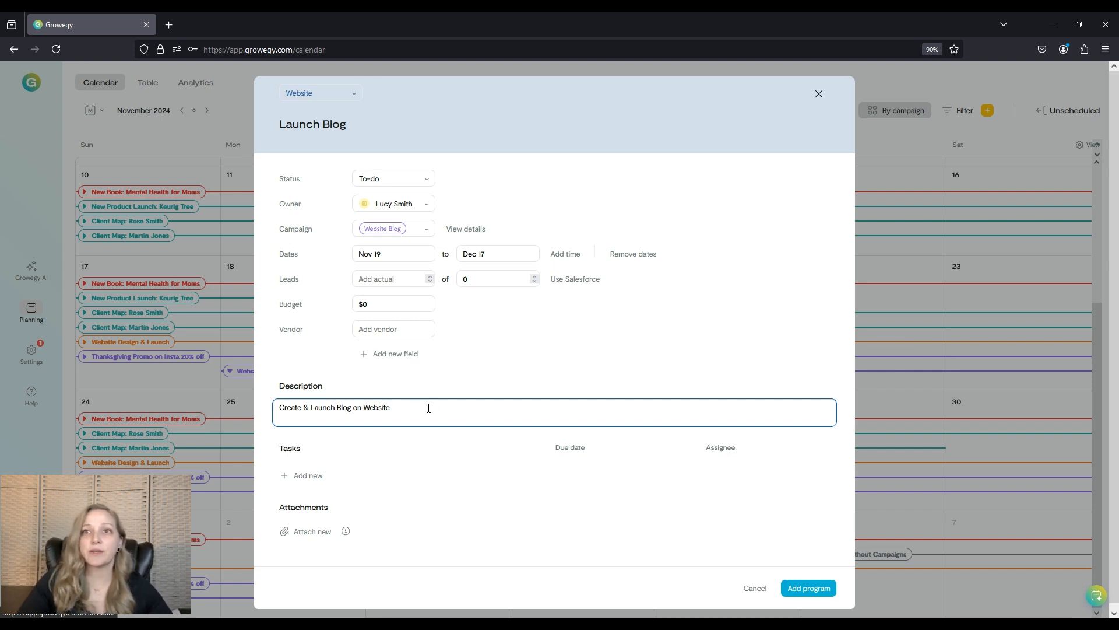
# Add tasks 'Create blog page on website' and 'Create blog posting schedule' to the program.
pyautogui.click(308, 475)
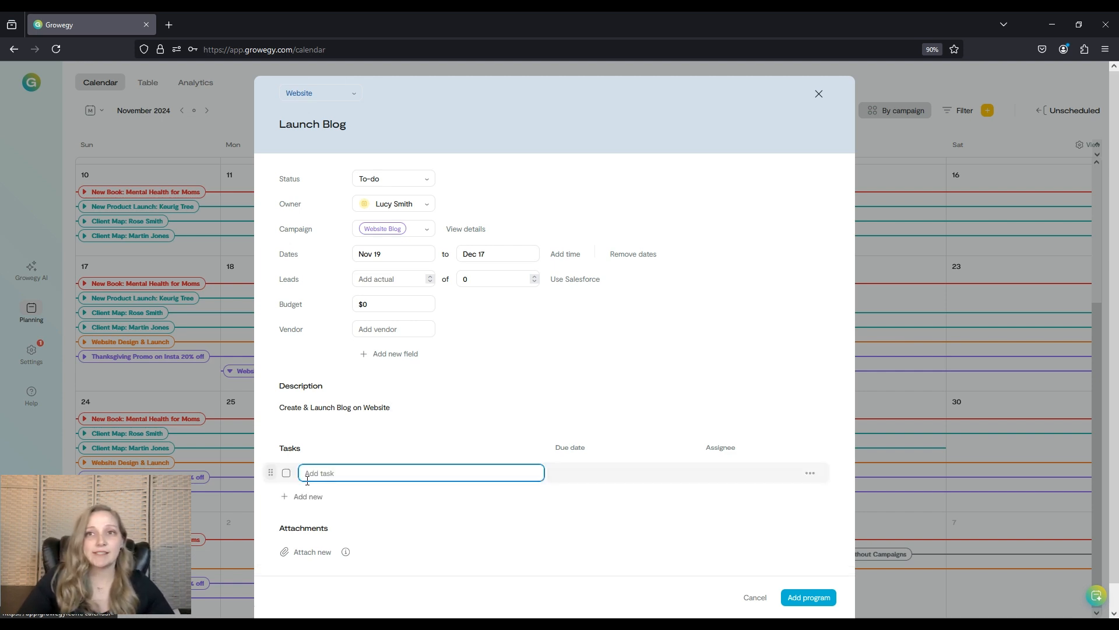
pyautogui.click(308, 496)
pyautogui.click(307, 517)
pyautogui.click(331, 470)
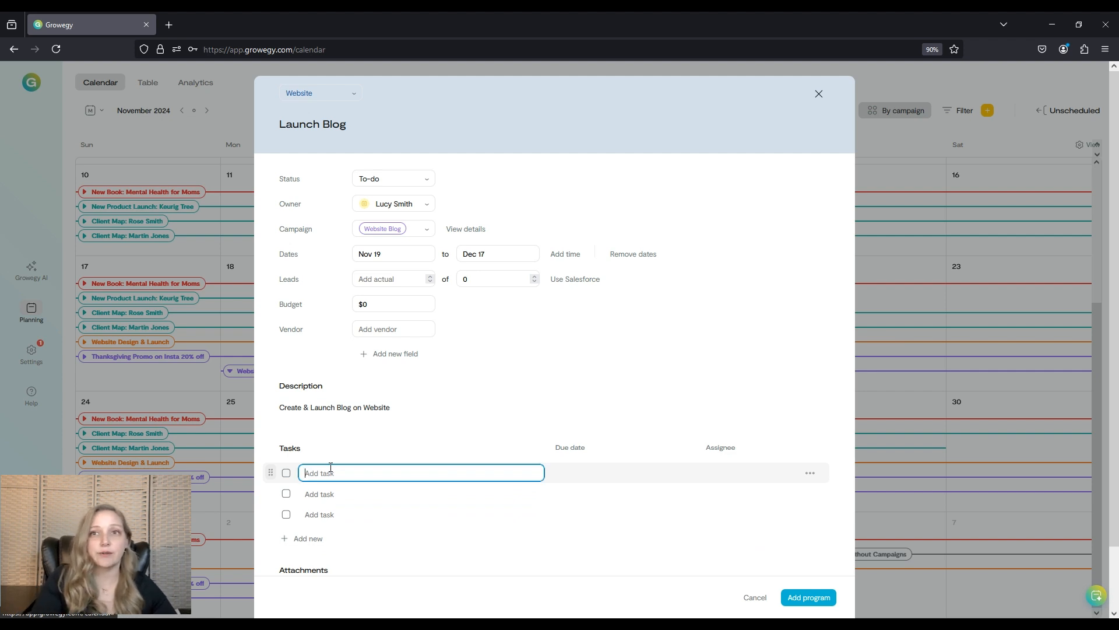
pyautogui.write('Create bl')
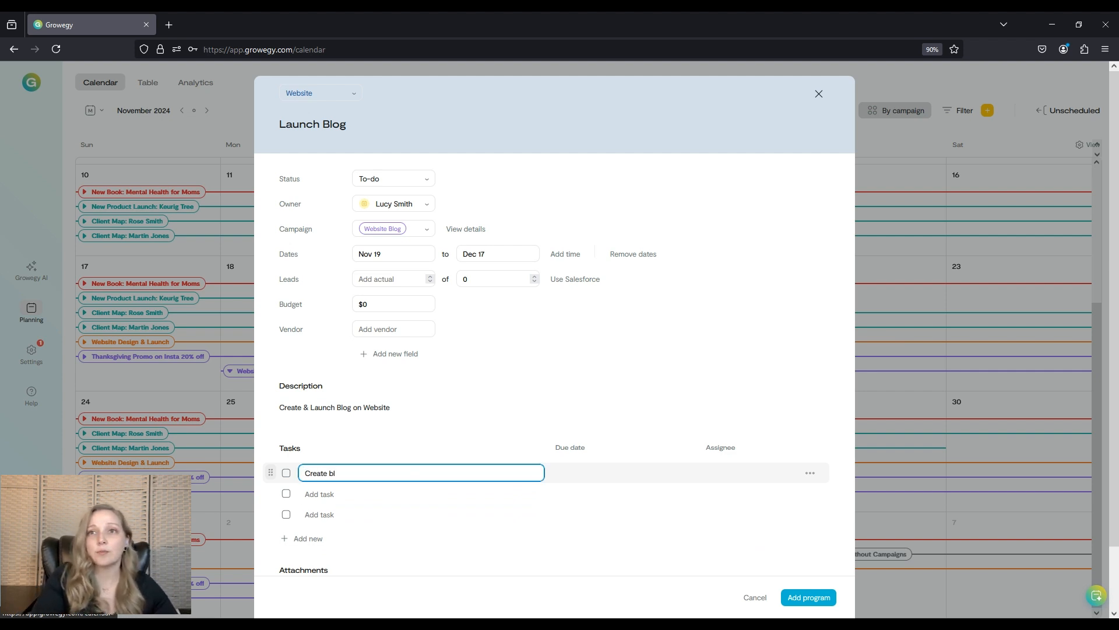
pyautogui.write('og page on webs')
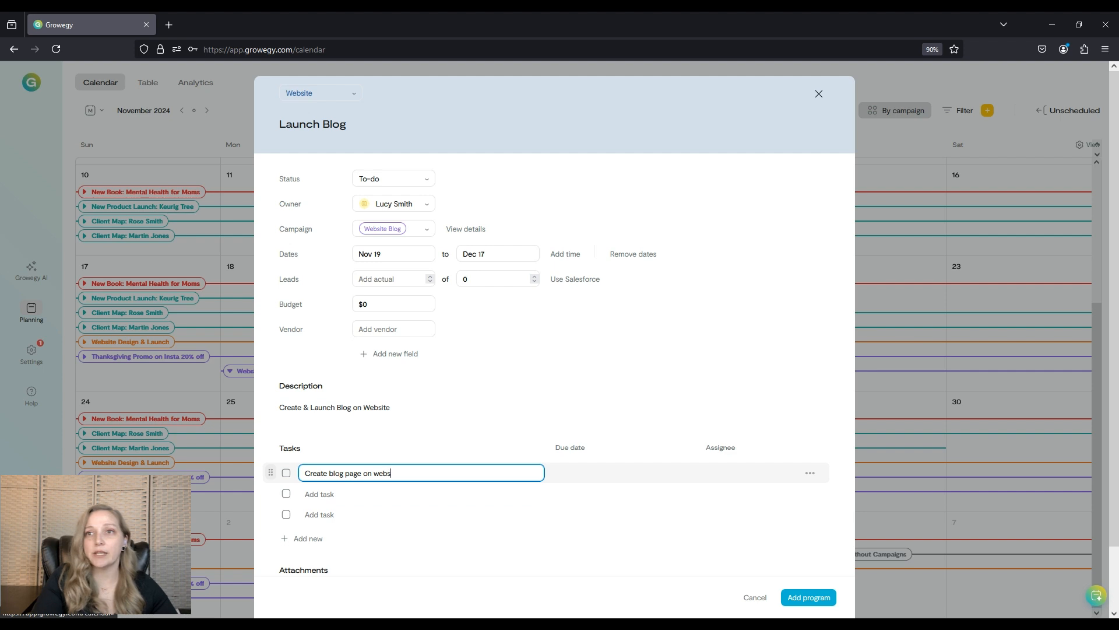
pyautogui.write('ite')
pyautogui.click(358, 493)
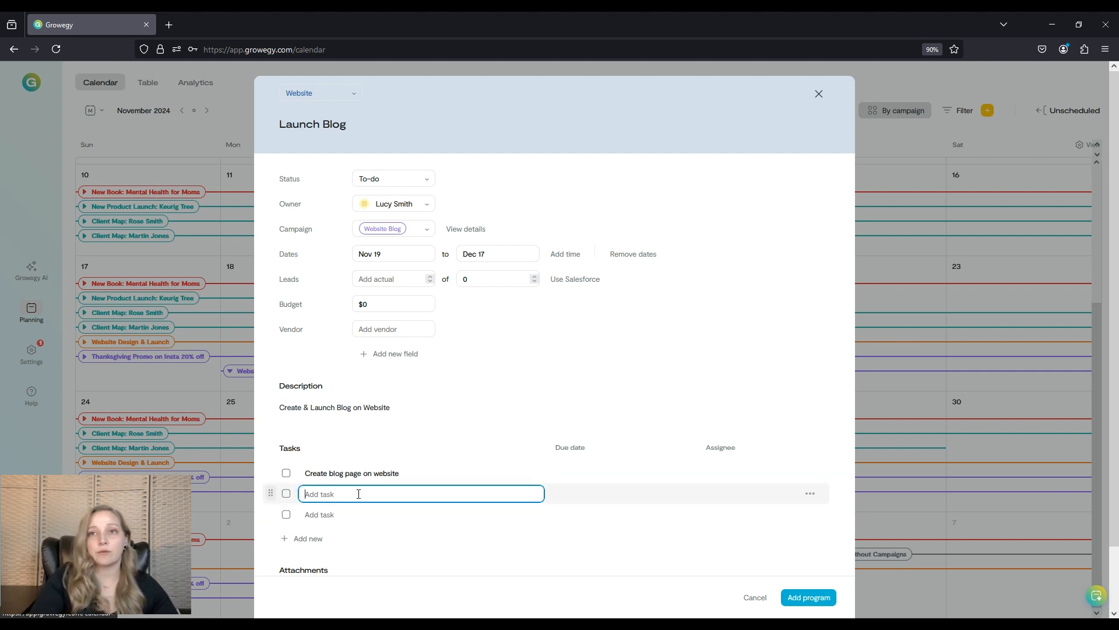
pyautogui.write('Create')
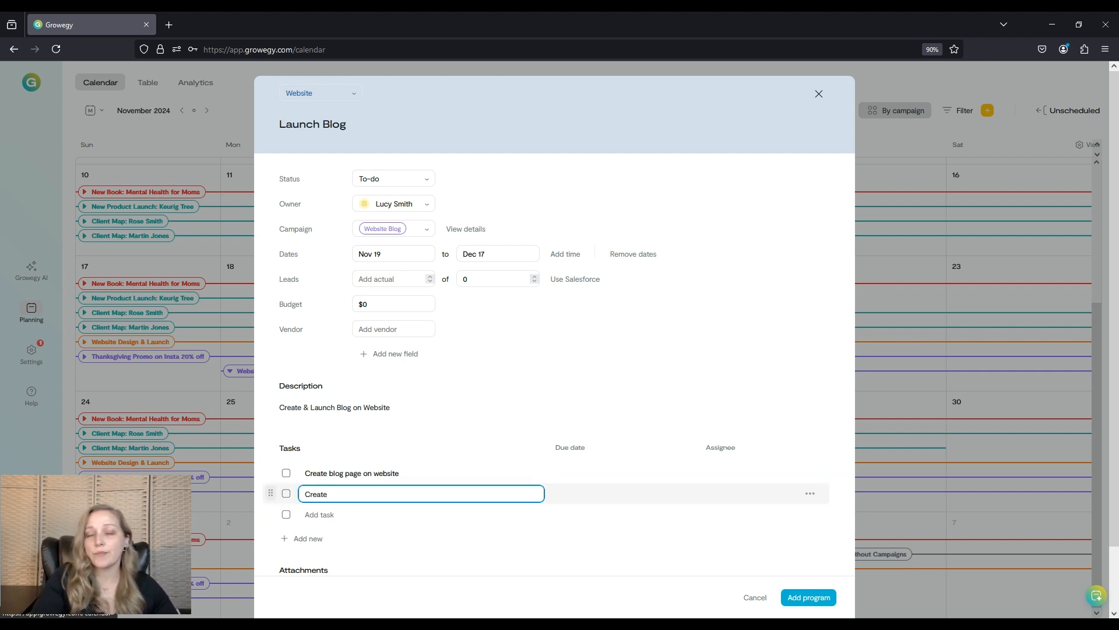
pyautogui.write(' blog posting ')
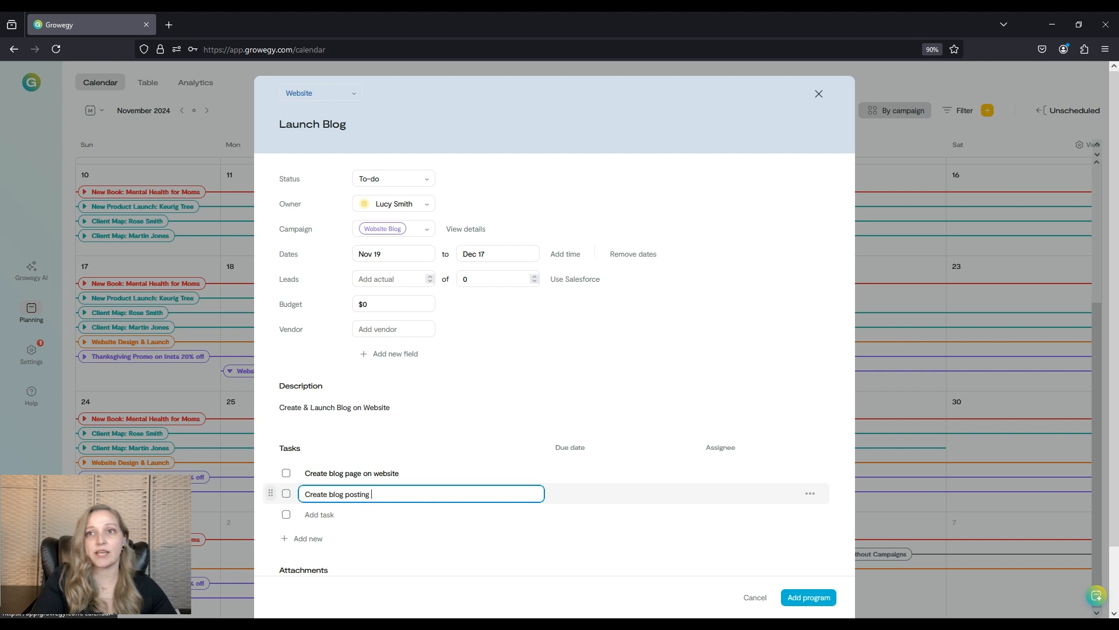
pyautogui.write('schedule')
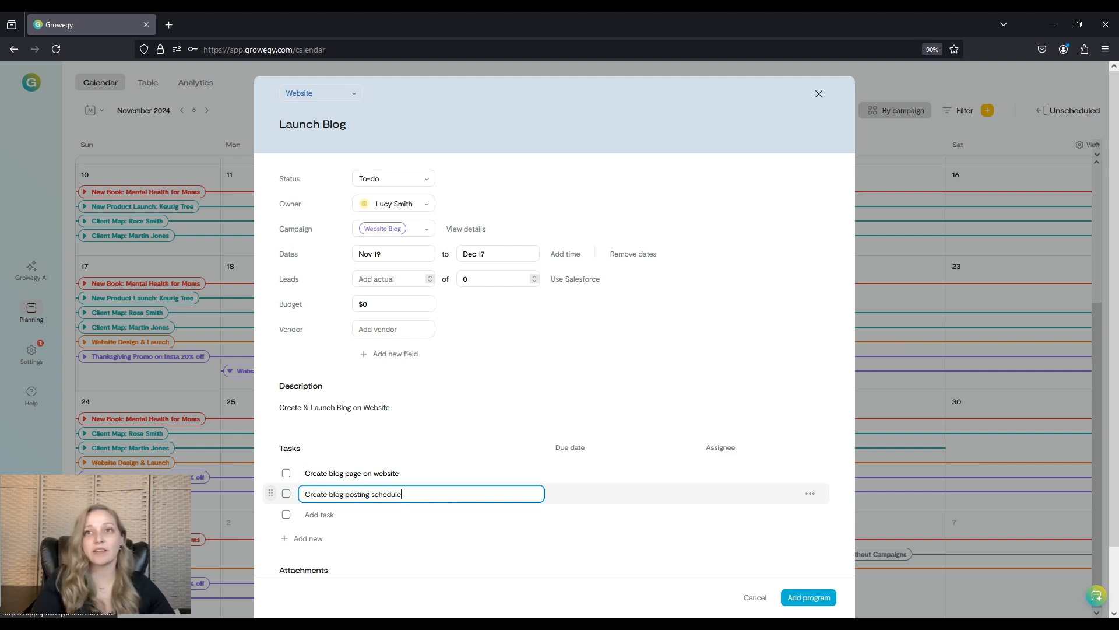
# Add a third task 'Draft Blog 1:' and open the AI chat panel.
pyautogui.scroll(-1, 359, 494)
pyautogui.click(331, 456)
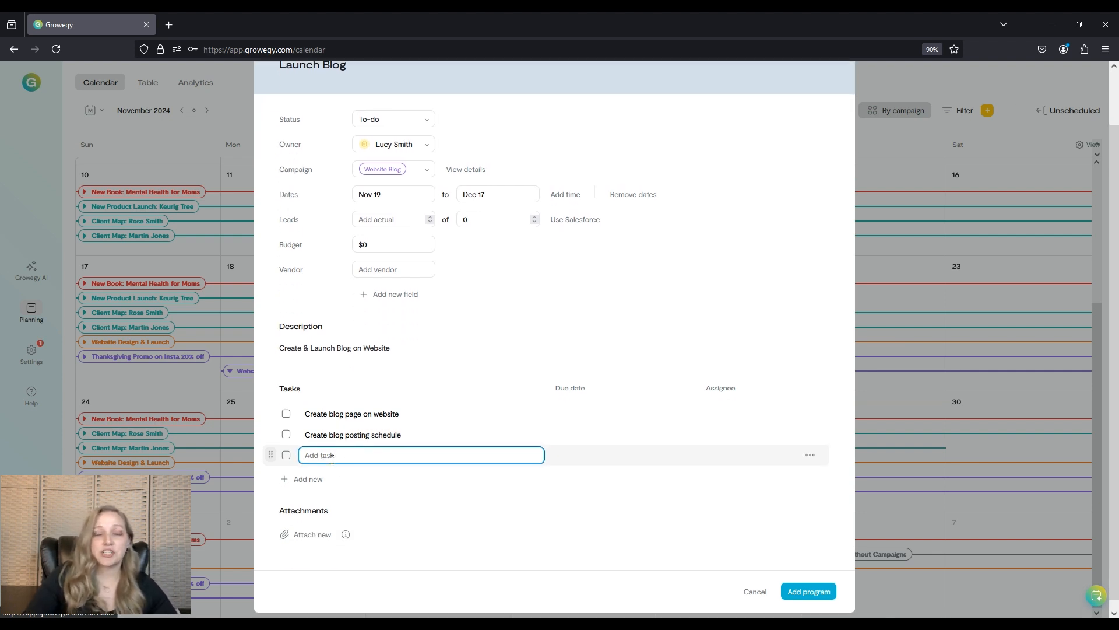
pyautogui.write('Draf')
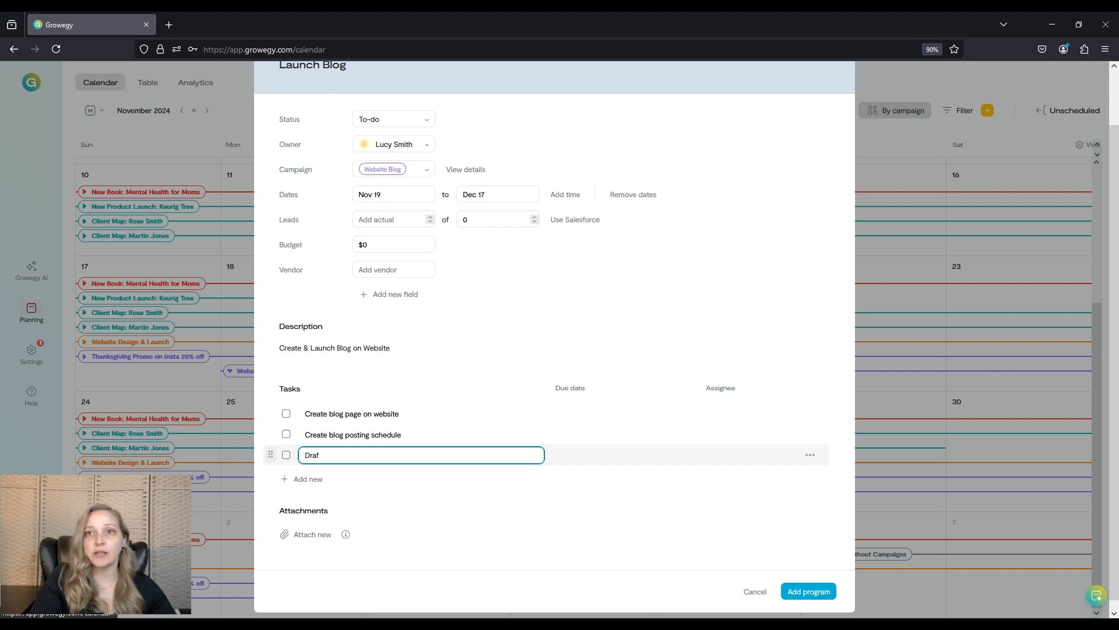
pyautogui.write('t Blog ')
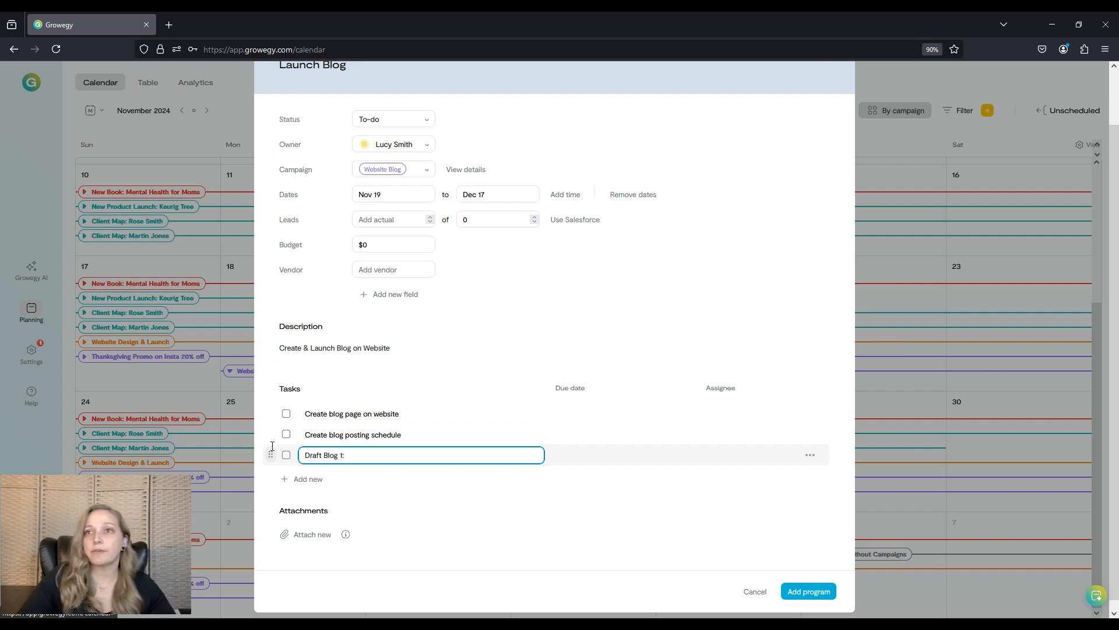
pyautogui.write('1:')
pyautogui.click(1096, 594)
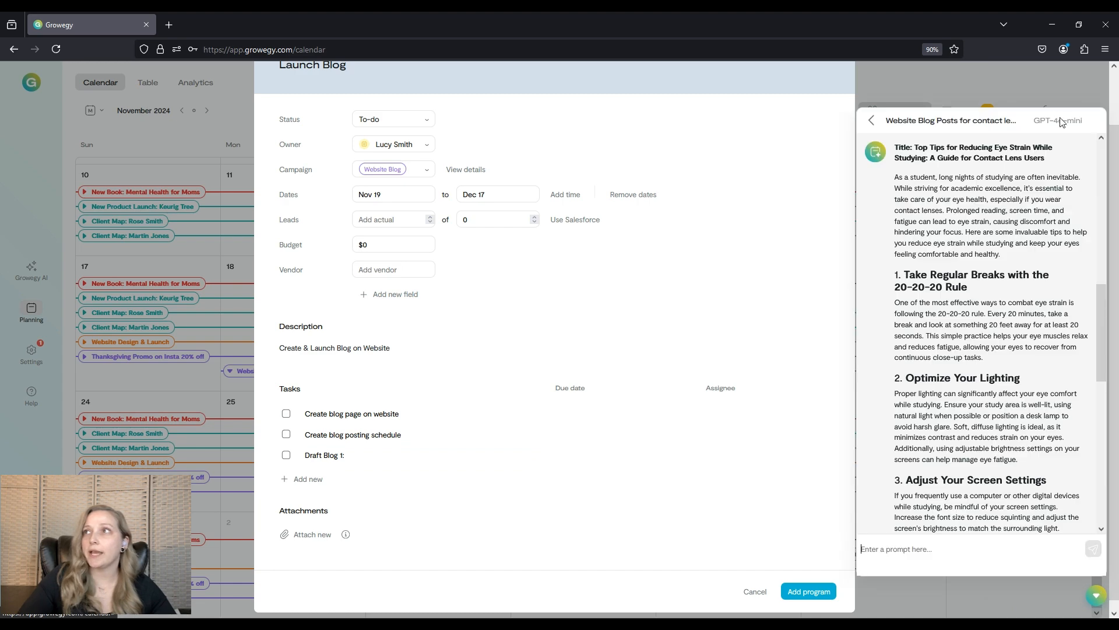
# Copy the first AI-suggested title 'Top Tips for Reducing Eye Strain While Studying: A Guide for Contact Lens Users' into the Draft Blog 1 task.
pyautogui.scroll(5, 962, 247)
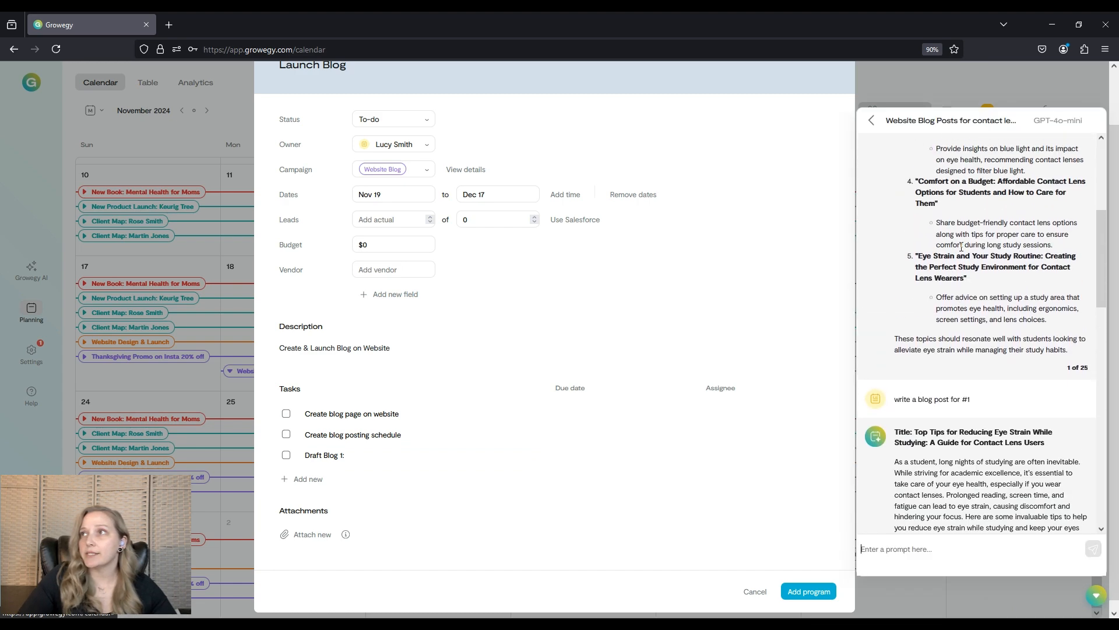
pyautogui.scroll(5, 961, 246)
pyautogui.moveTo(918, 237); pyautogui.dragTo(1067, 250)
pyautogui.hotkey('ctrl', 'c')
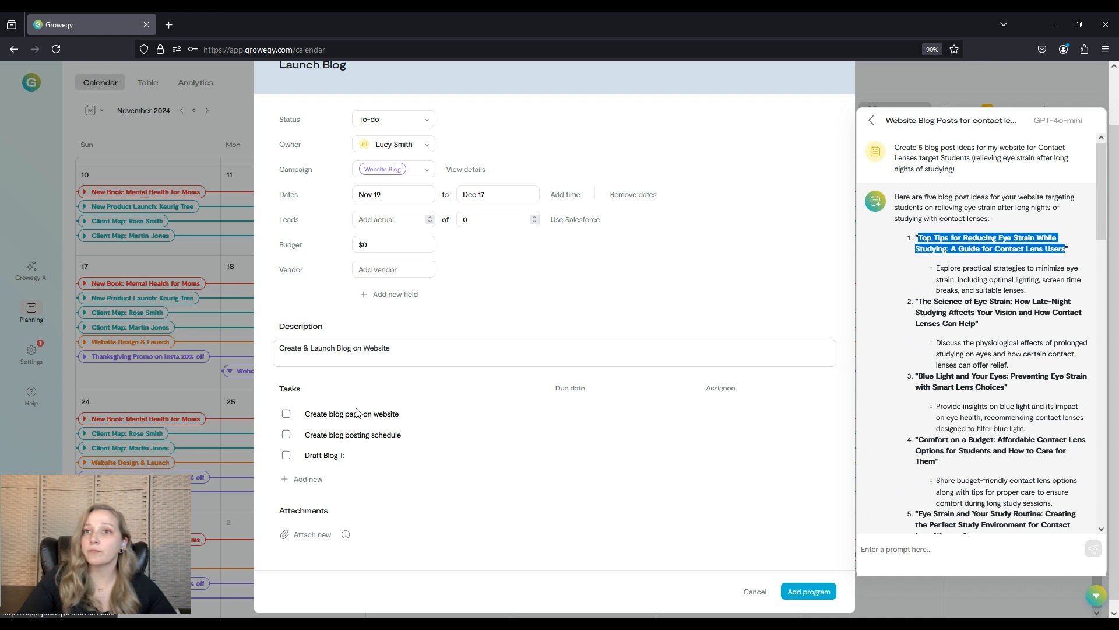
pyautogui.click(411, 457)
pyautogui.hotkey('ctrl', 'v')
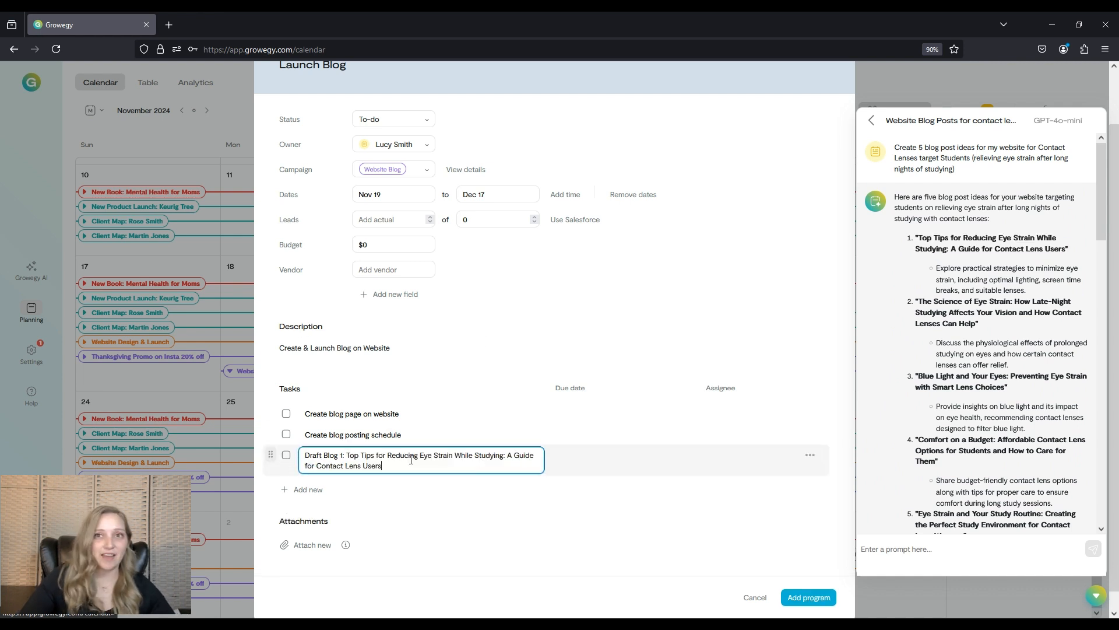
# Add a task named 'Finalize & Post 1st Blog' to the program.
pyautogui.click(315, 490)
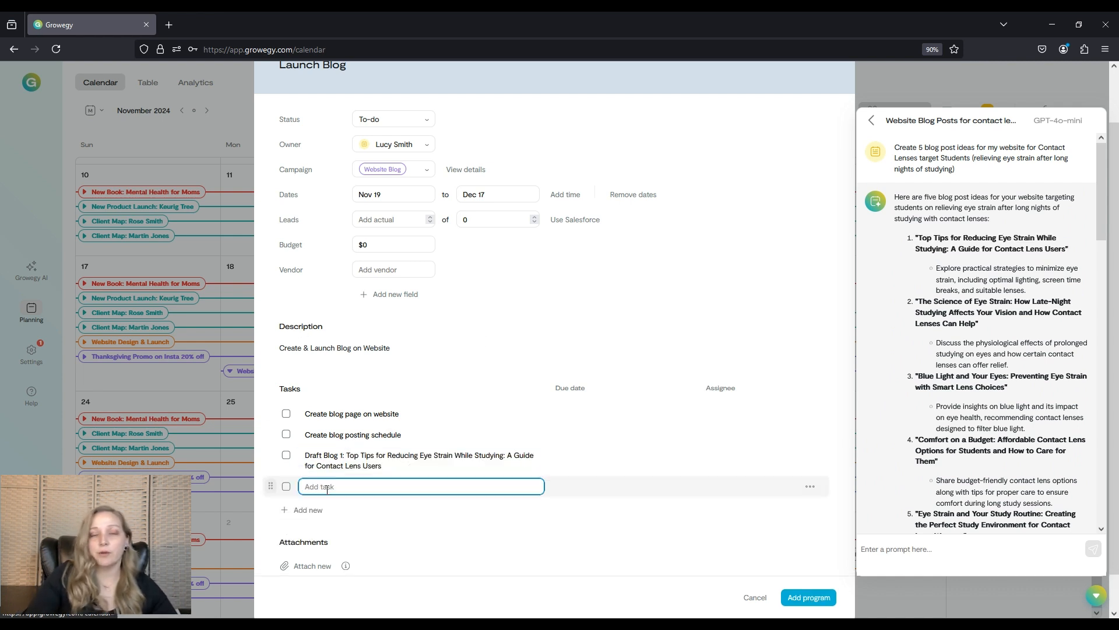
pyautogui.write('Finalize')
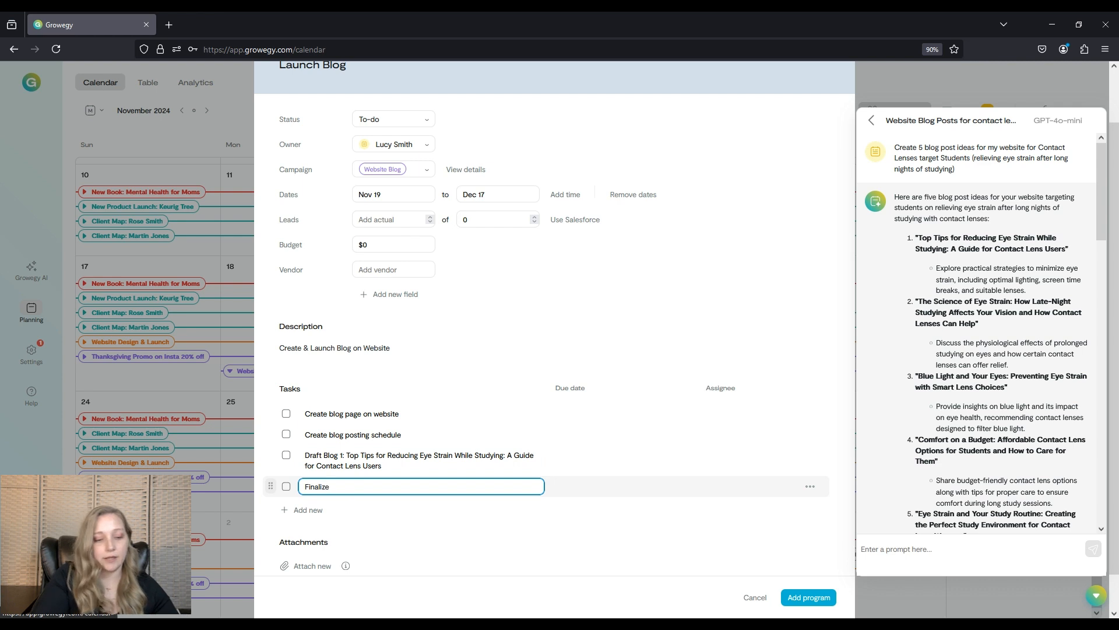
pyautogui.write(' & Post ')
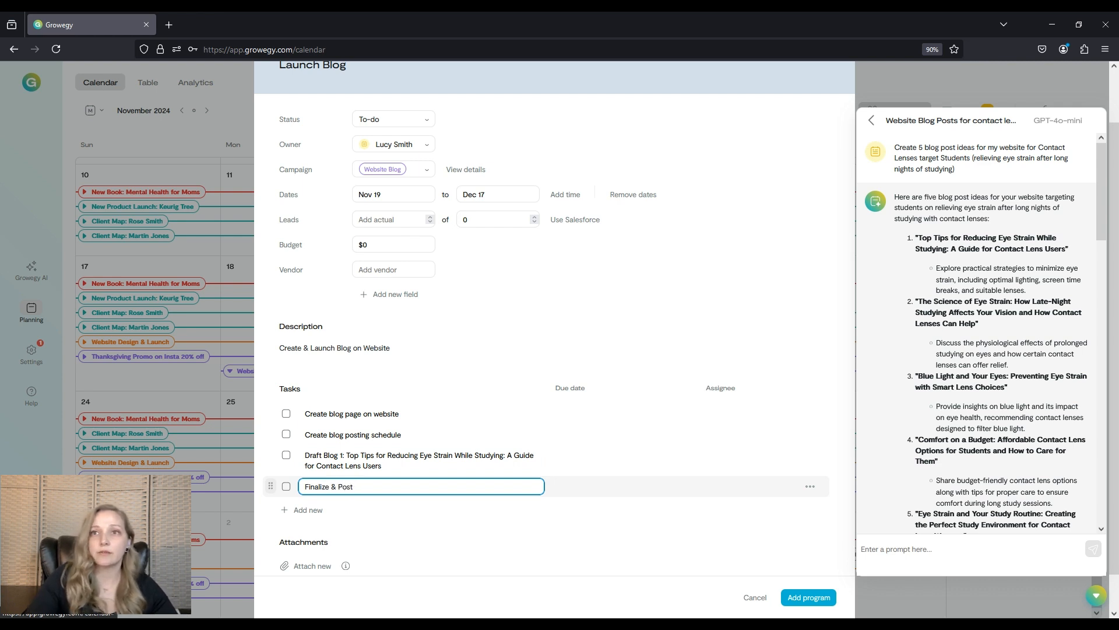
pyautogui.write('1st Blog')
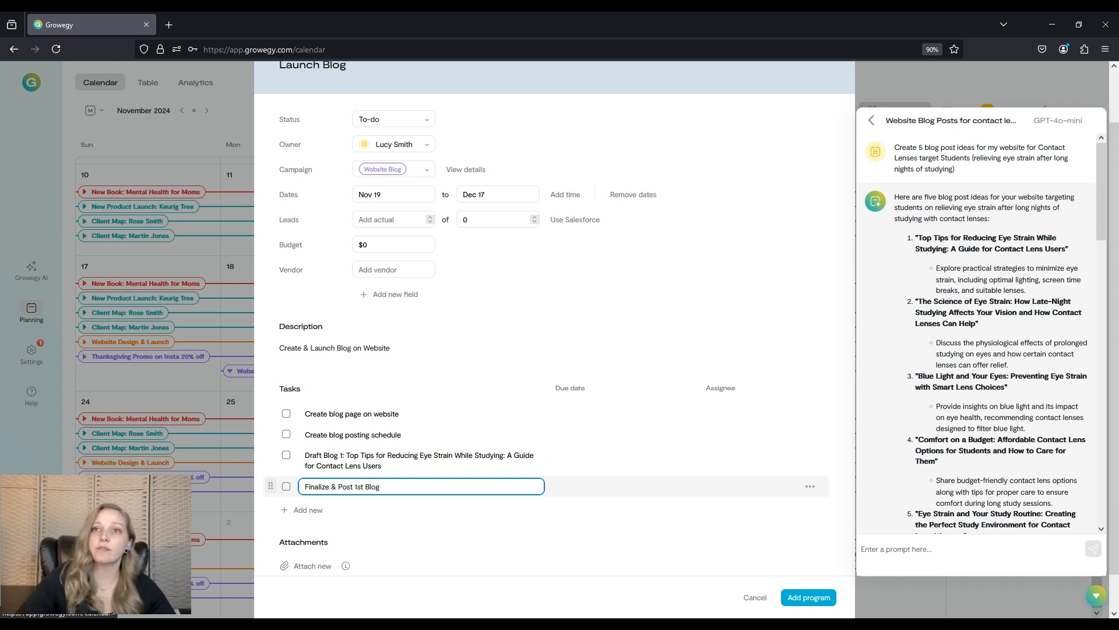
# Add a task 'Draft Blog 2:' followed by the second AI-suggested title 'The Science of Eye Strain: How Late-Night Studying Affects Your Vision and How Contact Lenses Can Help'.
pyautogui.click(295, 509)
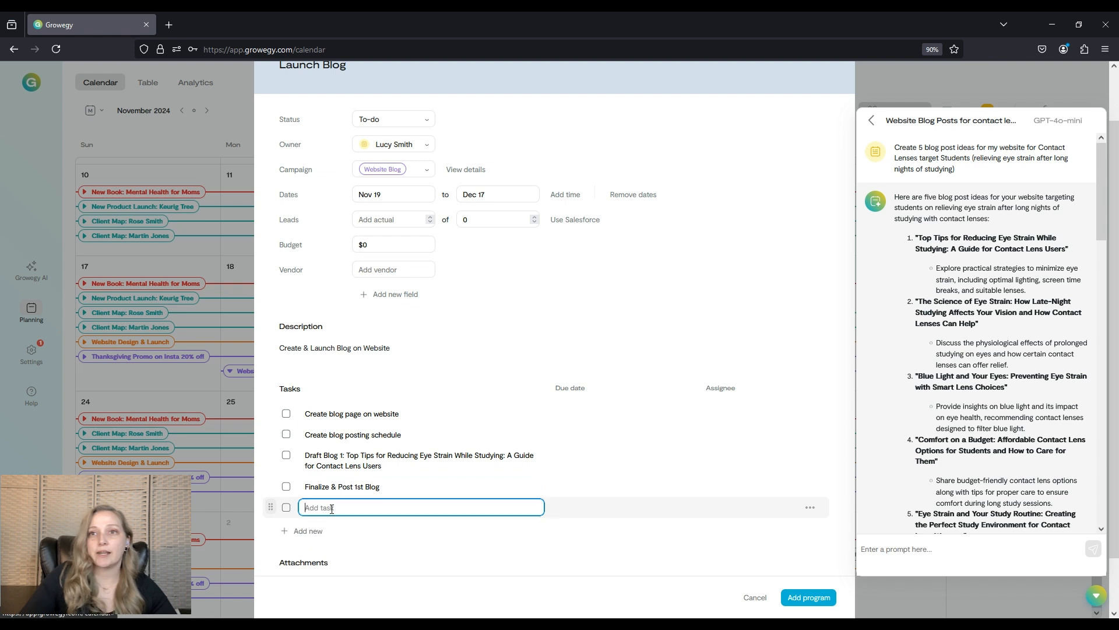
pyautogui.write('Draf')
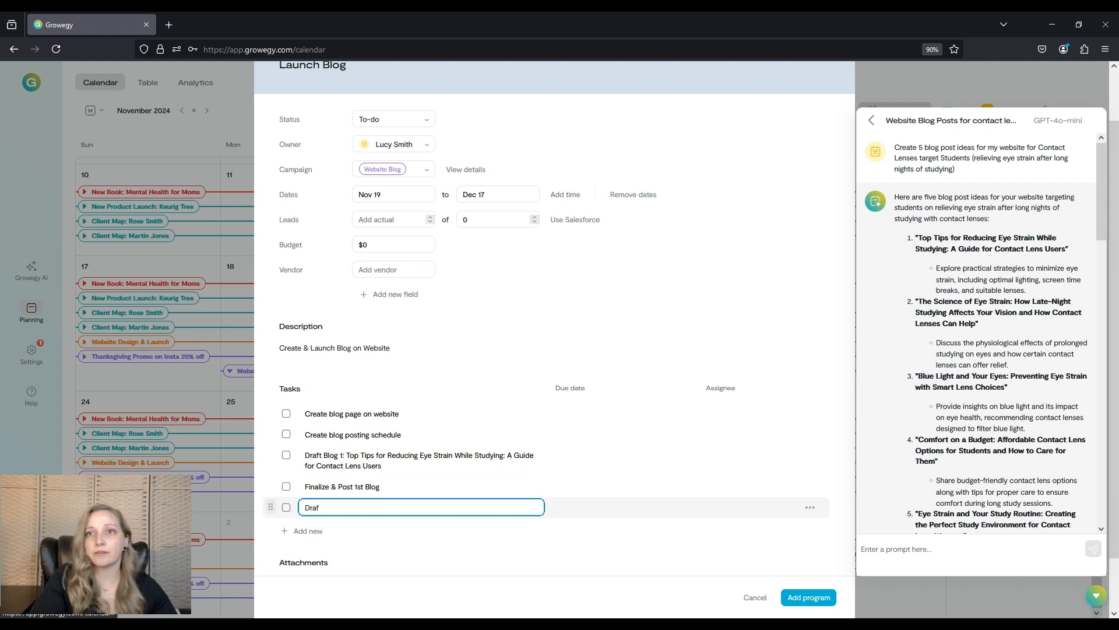
pyautogui.write('t Blog')
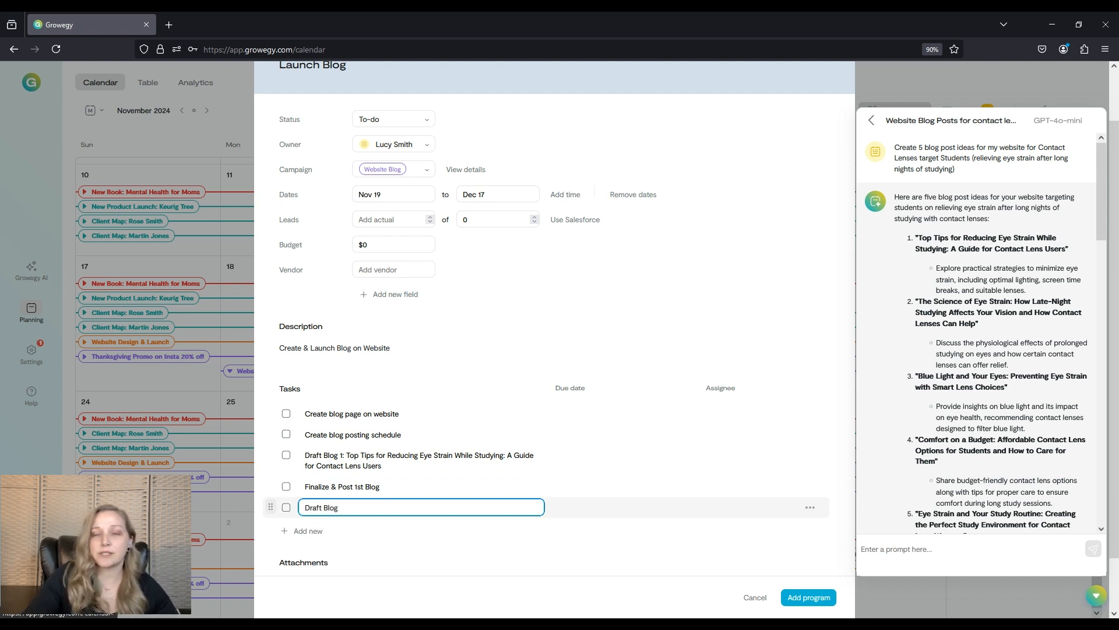
pyautogui.write(' 2:')
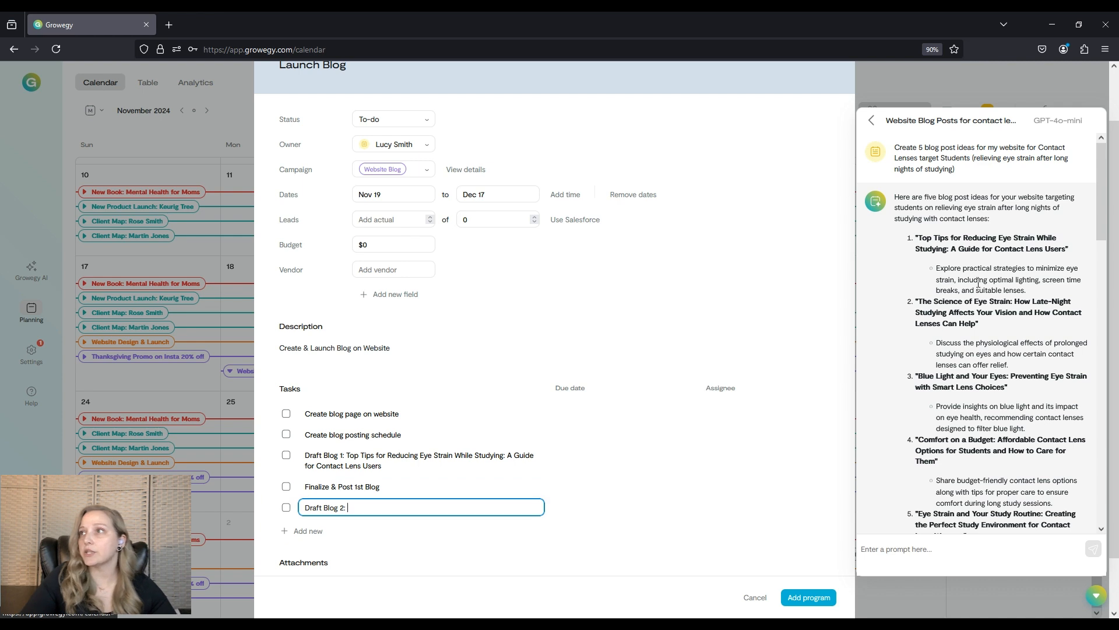
pyautogui.moveTo(919, 300); pyautogui.dragTo(978, 321)
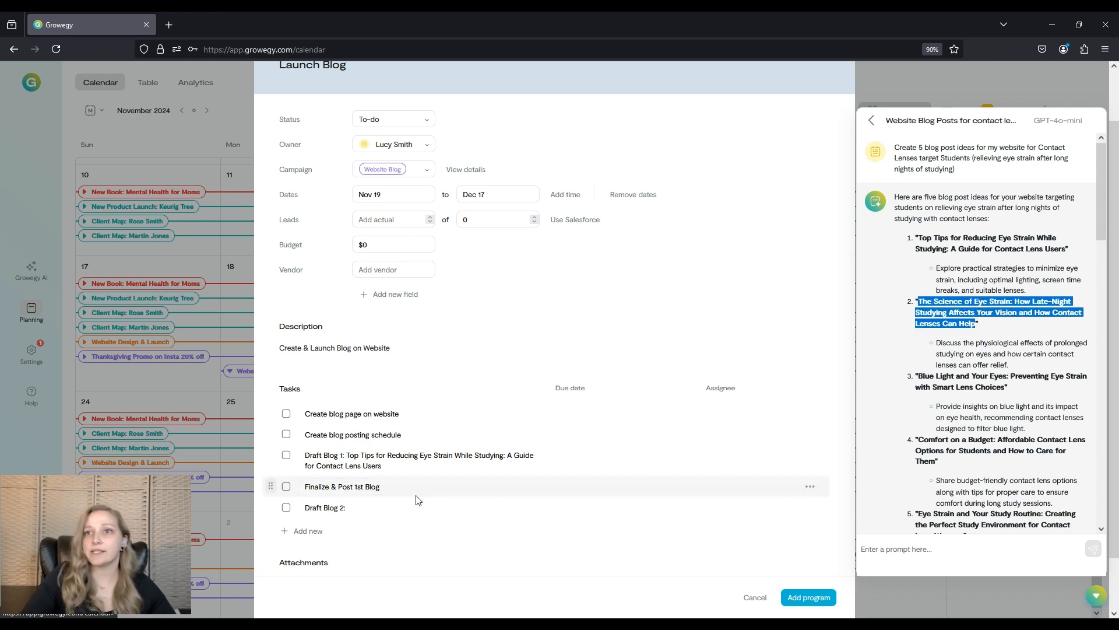
pyautogui.click(389, 512)
pyautogui.hotkey('ctrl', 'v')
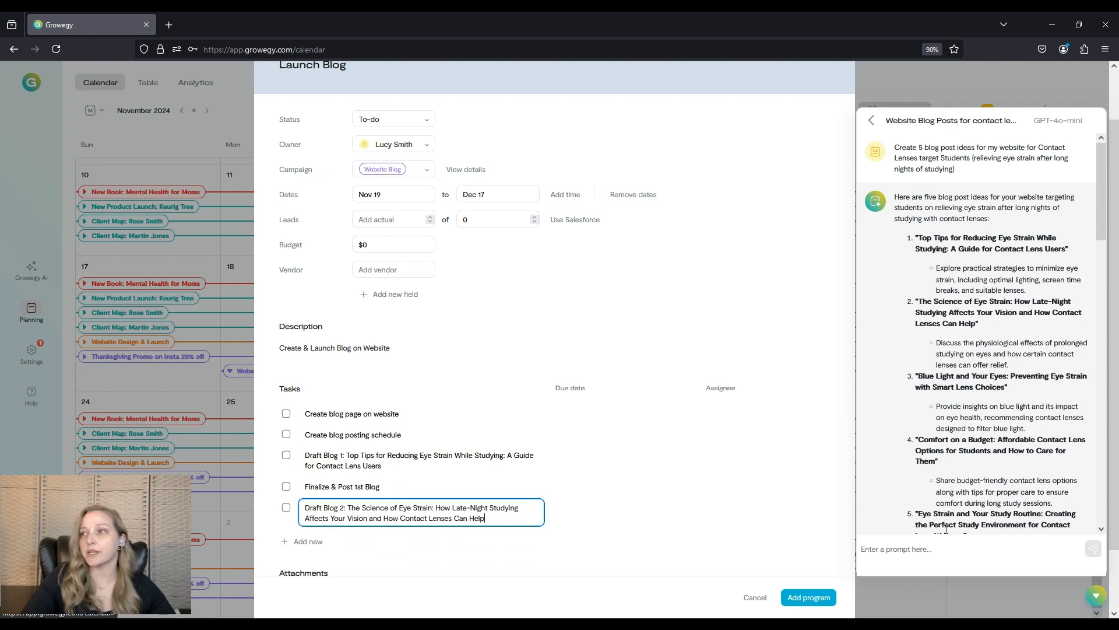
# Close the AI chat and add a task 'Finalize & Post 2nd Blog' by duplicating and editing the 1st blog task.
pyautogui.click(1102, 600)
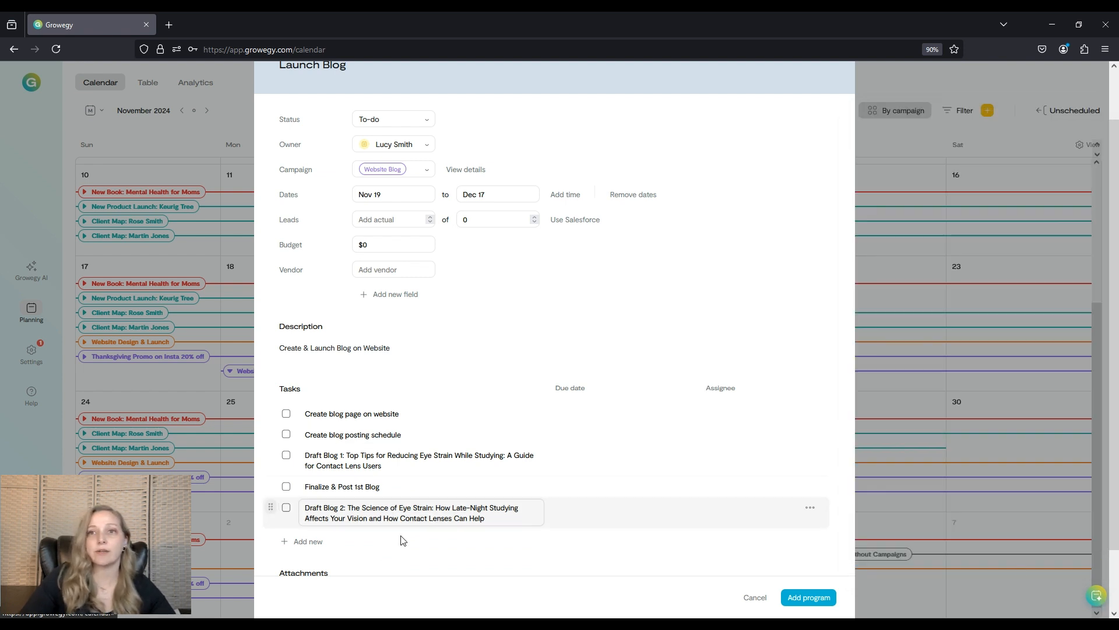
pyautogui.click(308, 541)
pyautogui.scroll(-1, 322, 537)
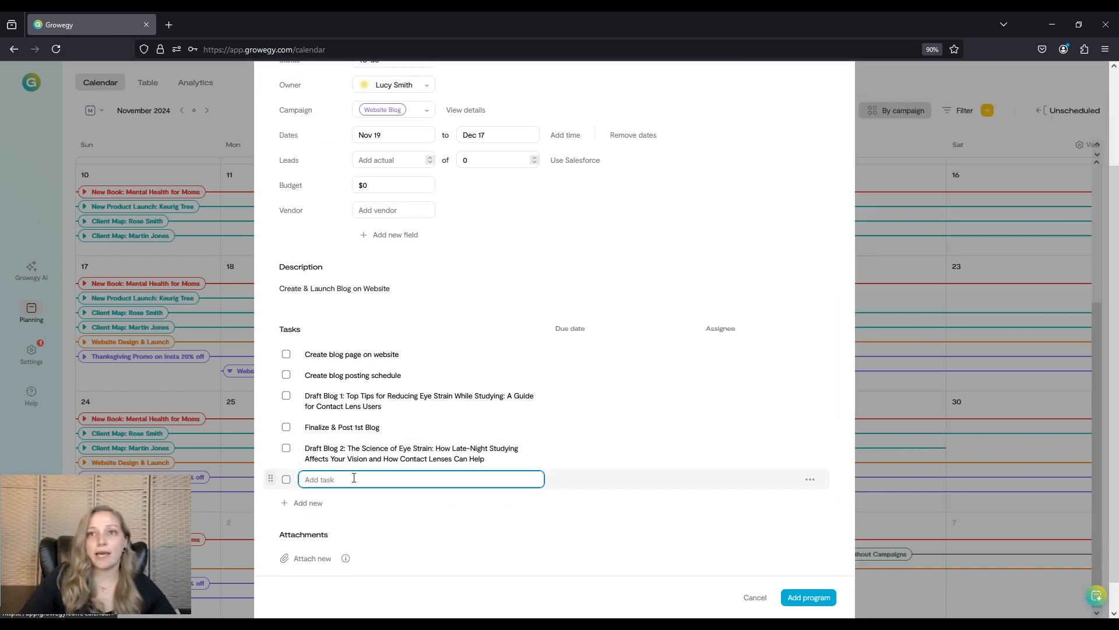
pyautogui.click(318, 428)
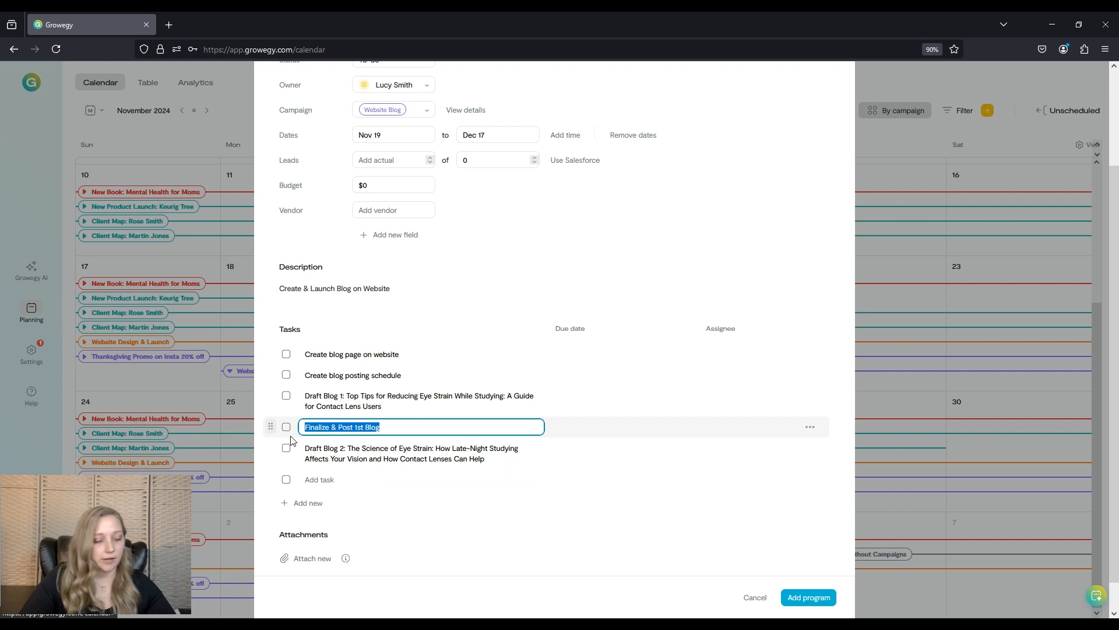
pyautogui.hotkey('ctrl', 'c')
pyautogui.click(350, 479)
pyautogui.hotkey('ctrl', 'v')
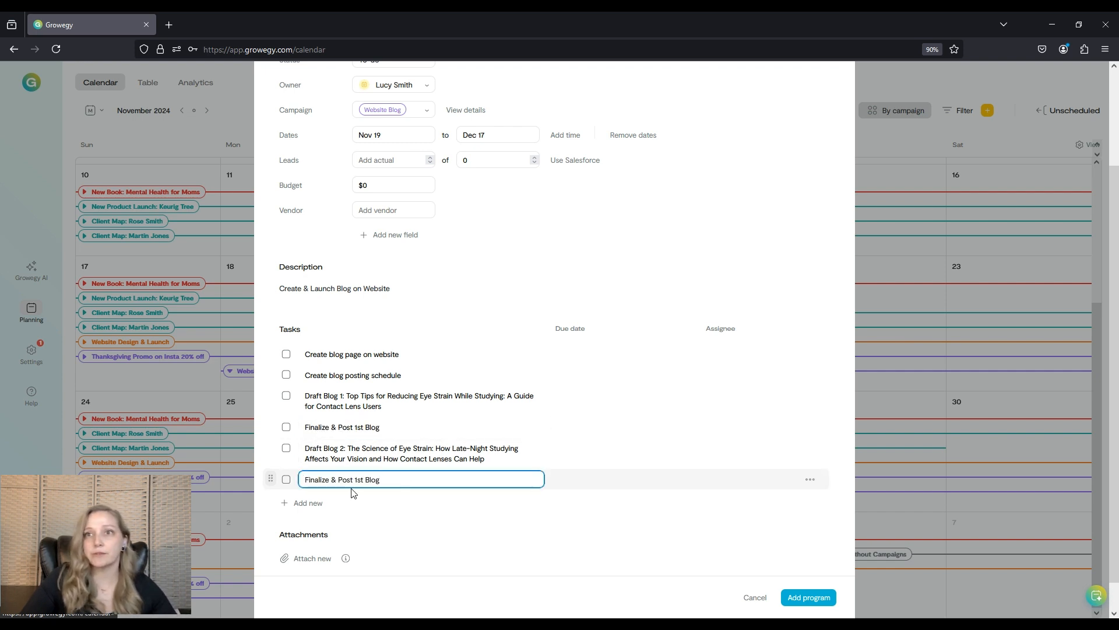
pyautogui.doubleClick(360, 480)
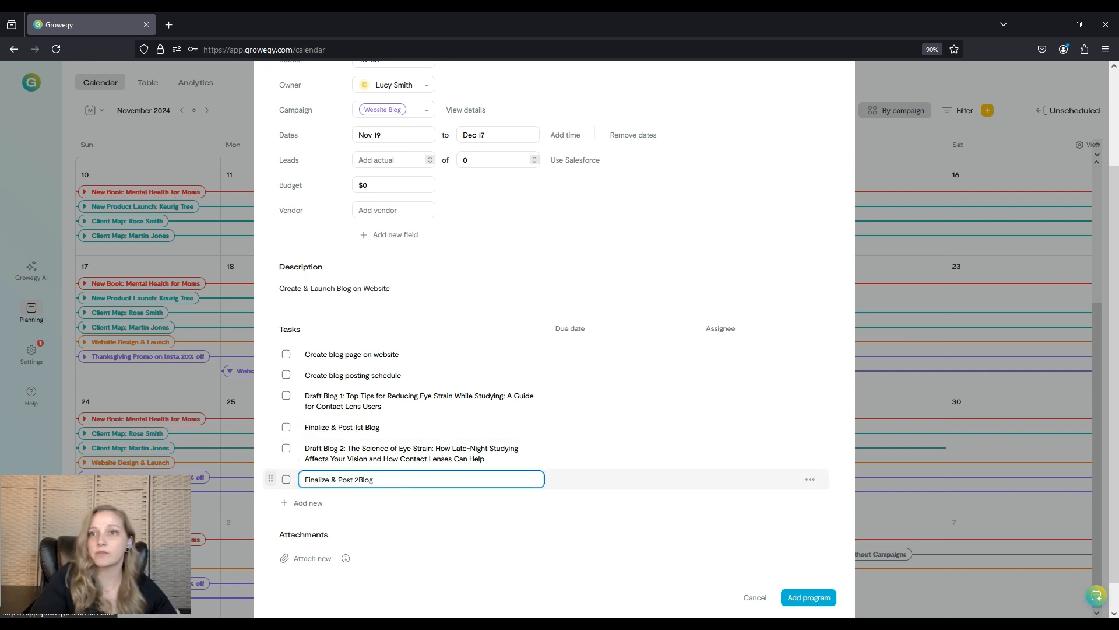
pyautogui.write('nd')
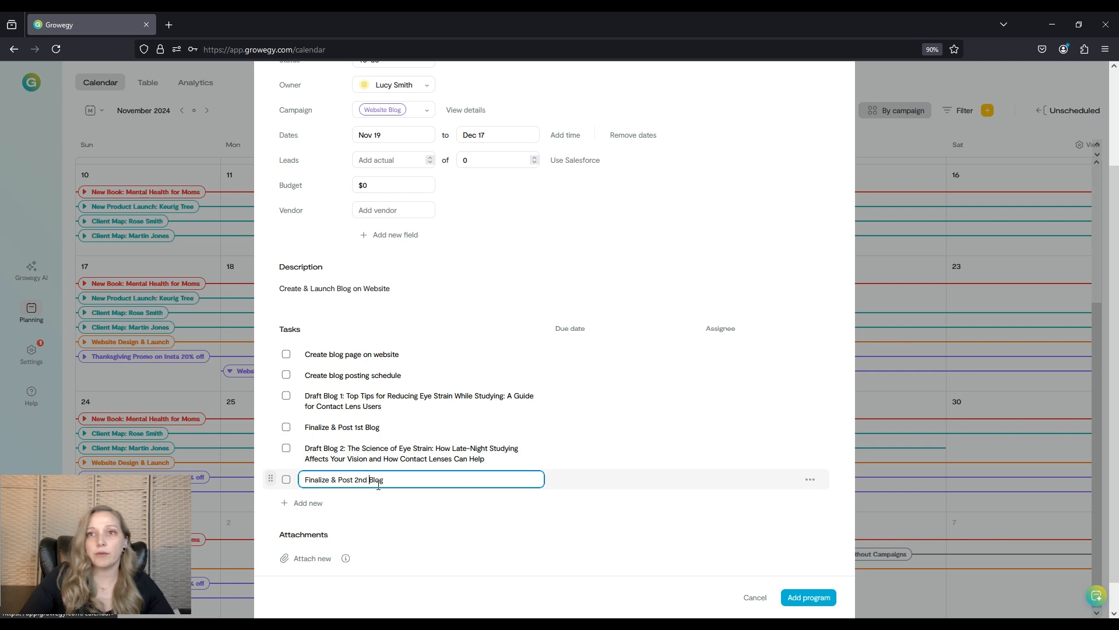
# Set due dates of Nov 19, Nov 20 and Nov 21 on the first three tasks.
pyautogui.click(584, 350)
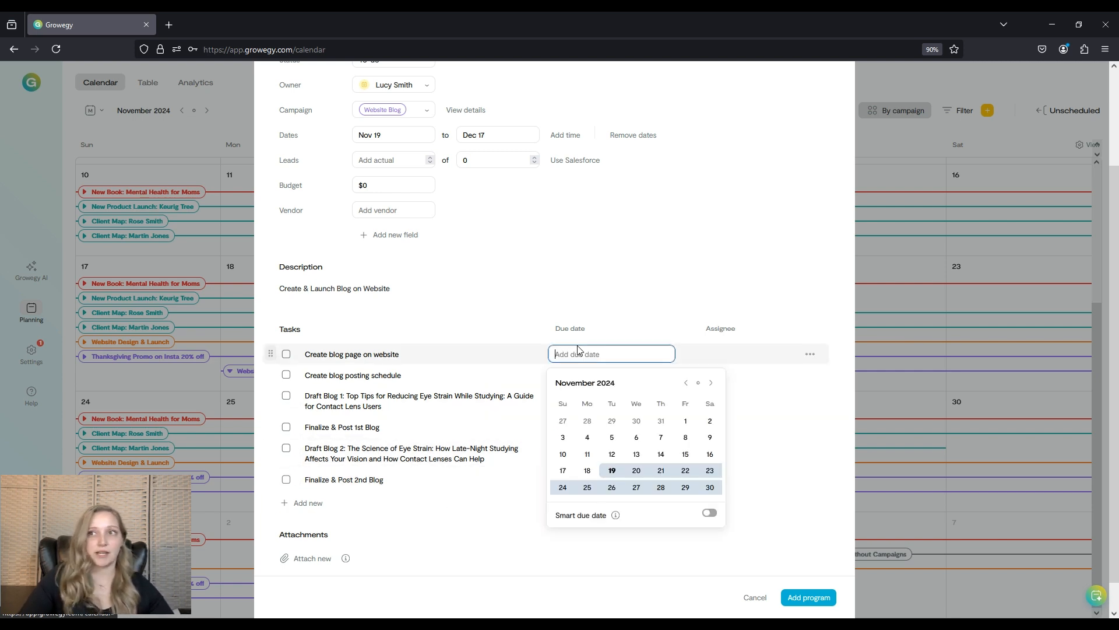
pyautogui.click(612, 472)
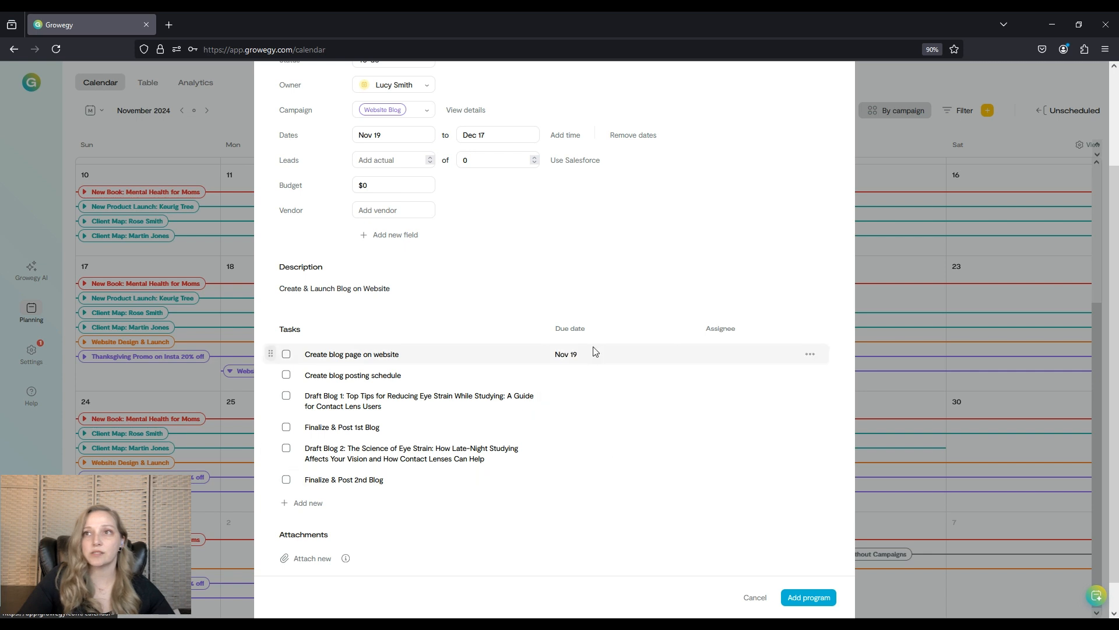
pyautogui.click(583, 375)
pyautogui.click(636, 492)
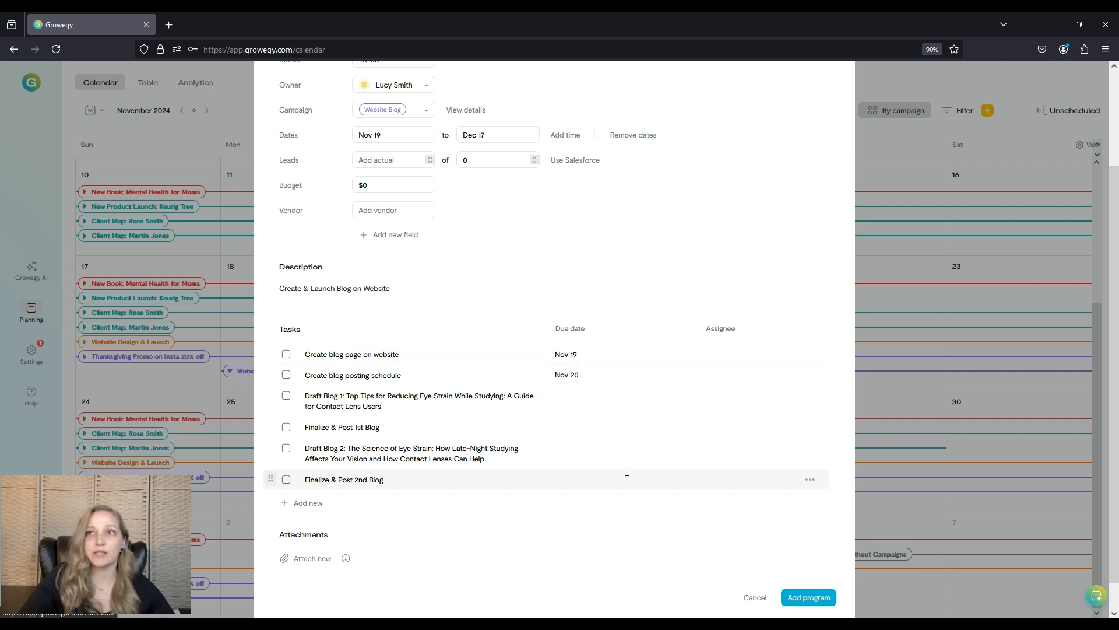
pyautogui.click(583, 395)
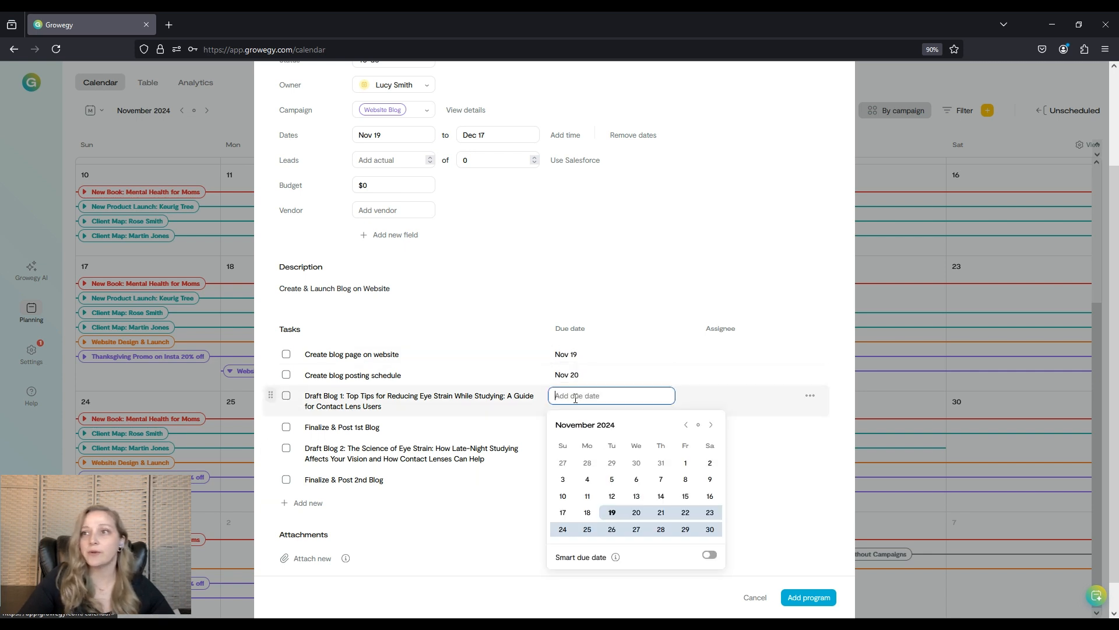
pyautogui.click(662, 513)
# Set due dates of Nov 22, Nov 25 and Nov 29 on the remaining three tasks.
pyautogui.click(577, 427)
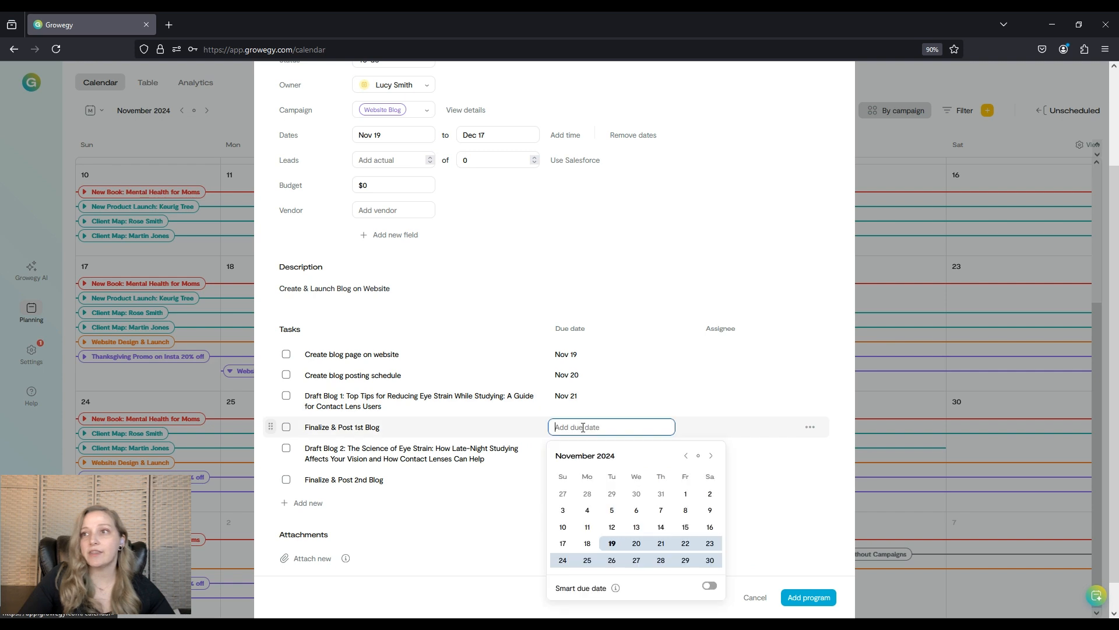
pyautogui.click(686, 546)
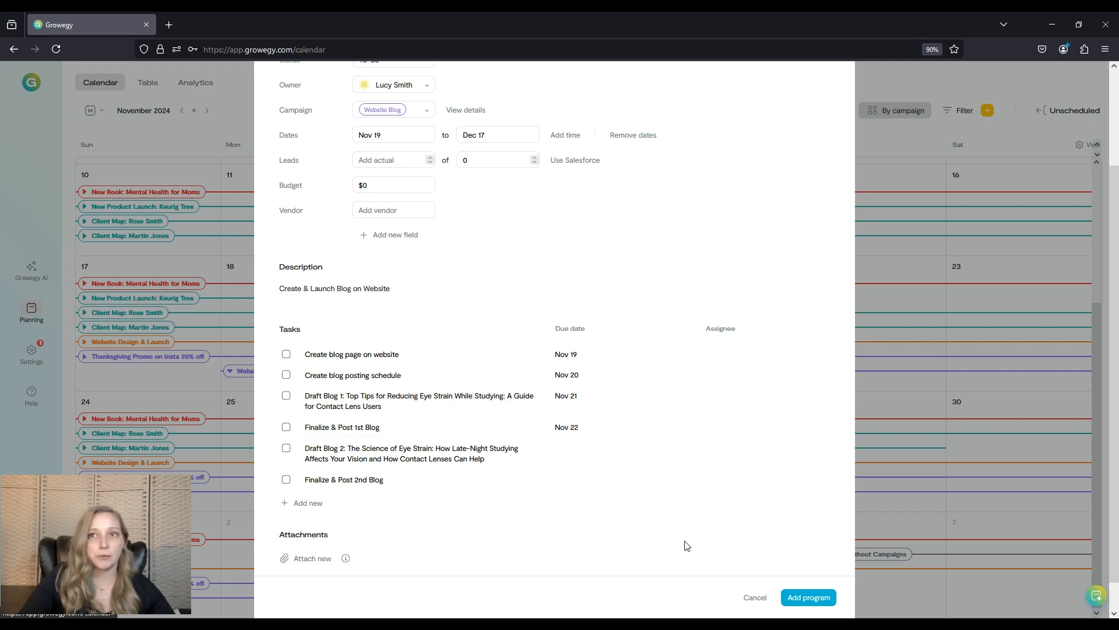
pyautogui.click(578, 449)
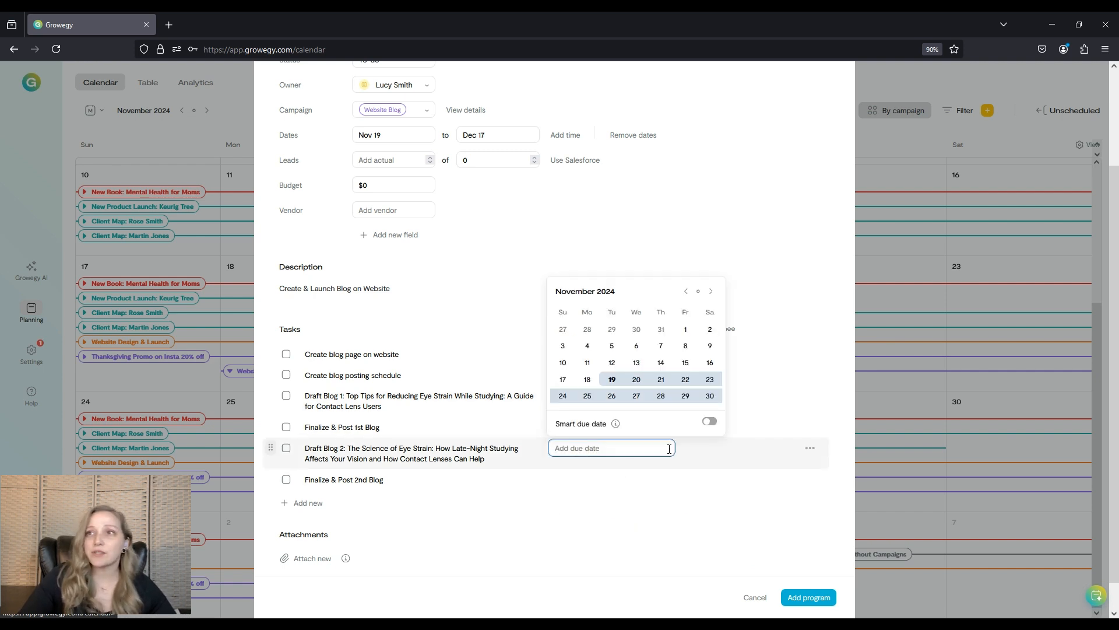
pyautogui.click(588, 397)
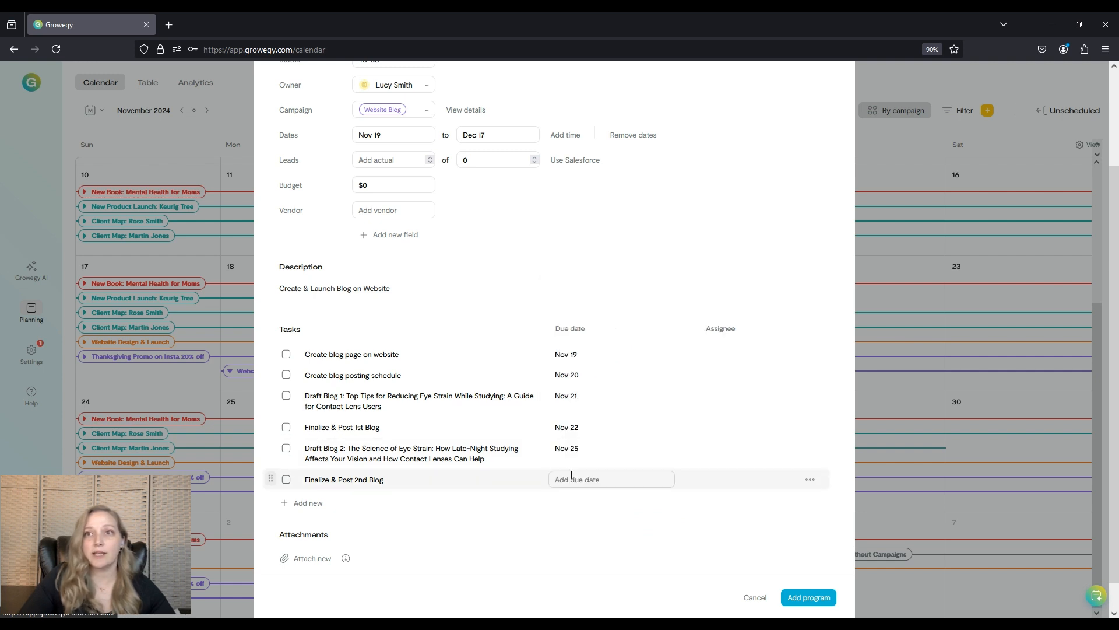
pyautogui.click(571, 477)
pyautogui.click(685, 433)
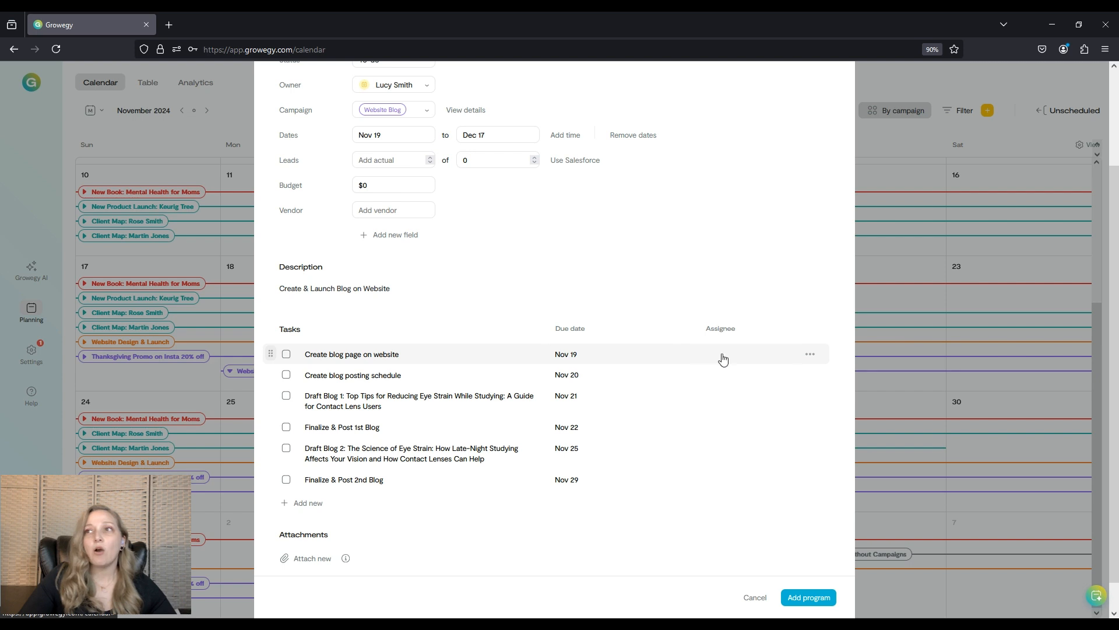
pyautogui.moveTo(730, 359)
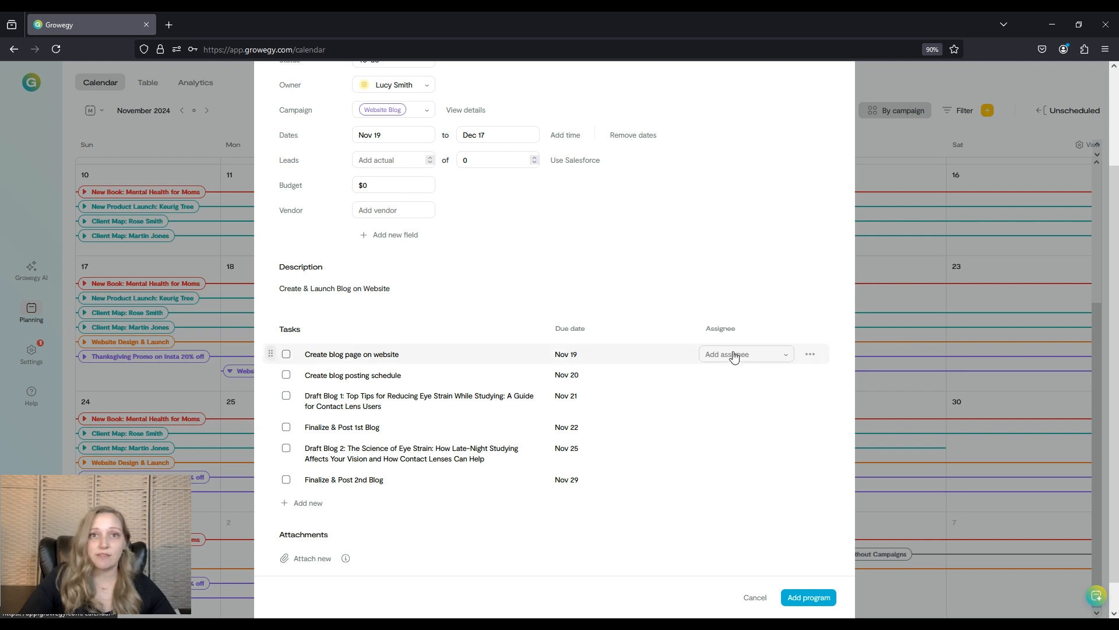
pyautogui.click(763, 357)
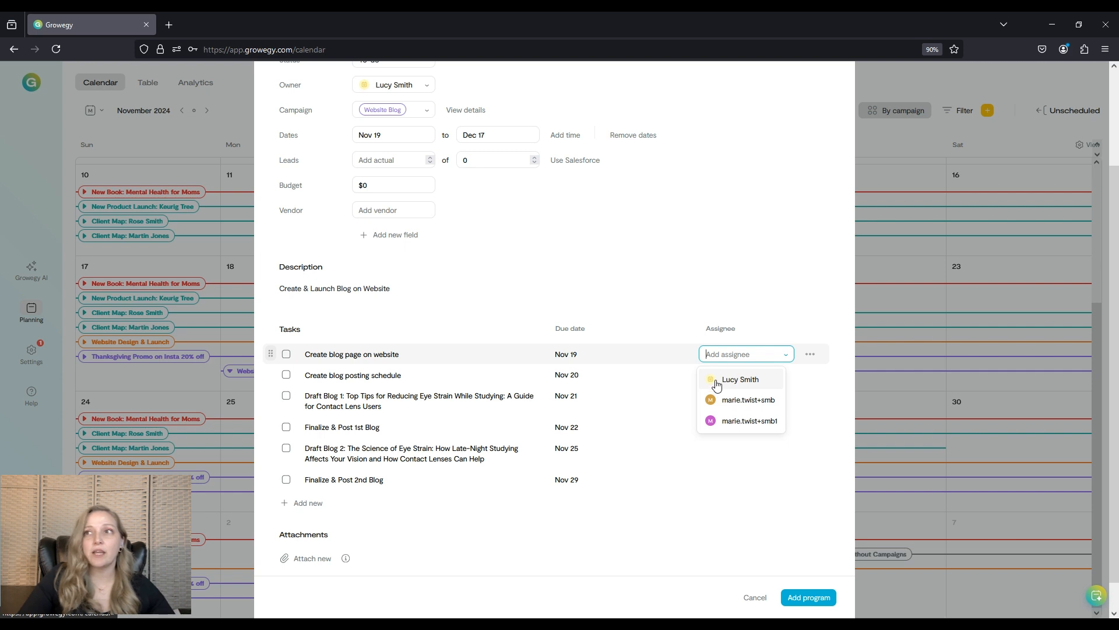
pyautogui.click(742, 299)
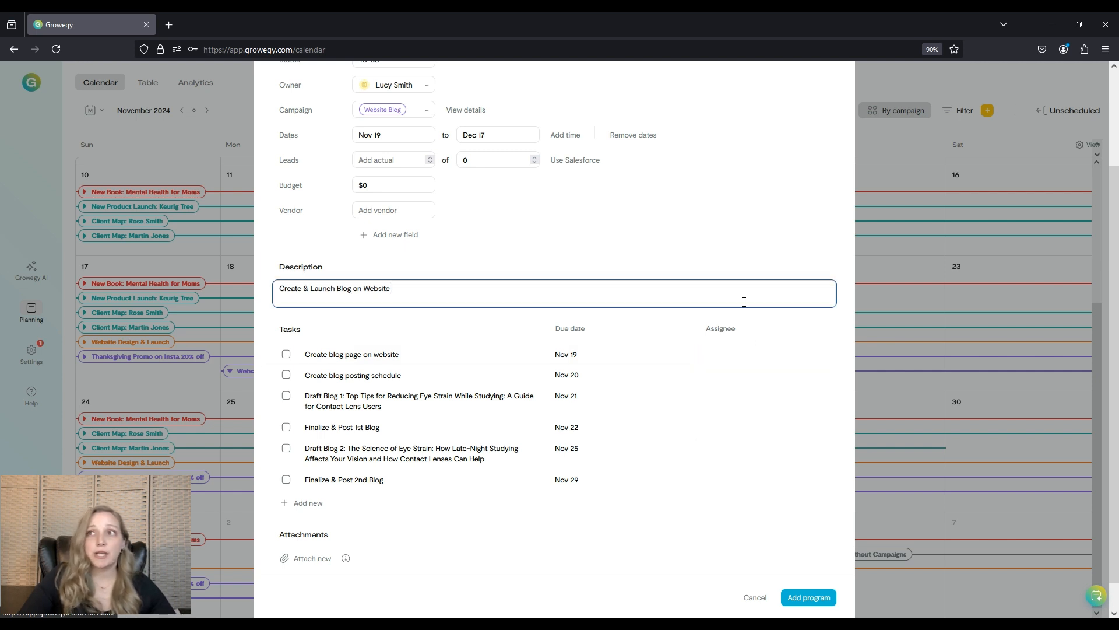
# Assign the first task to the program owner and the next two tasks to the second team member.
pyautogui.scroll(3, 632, 352)
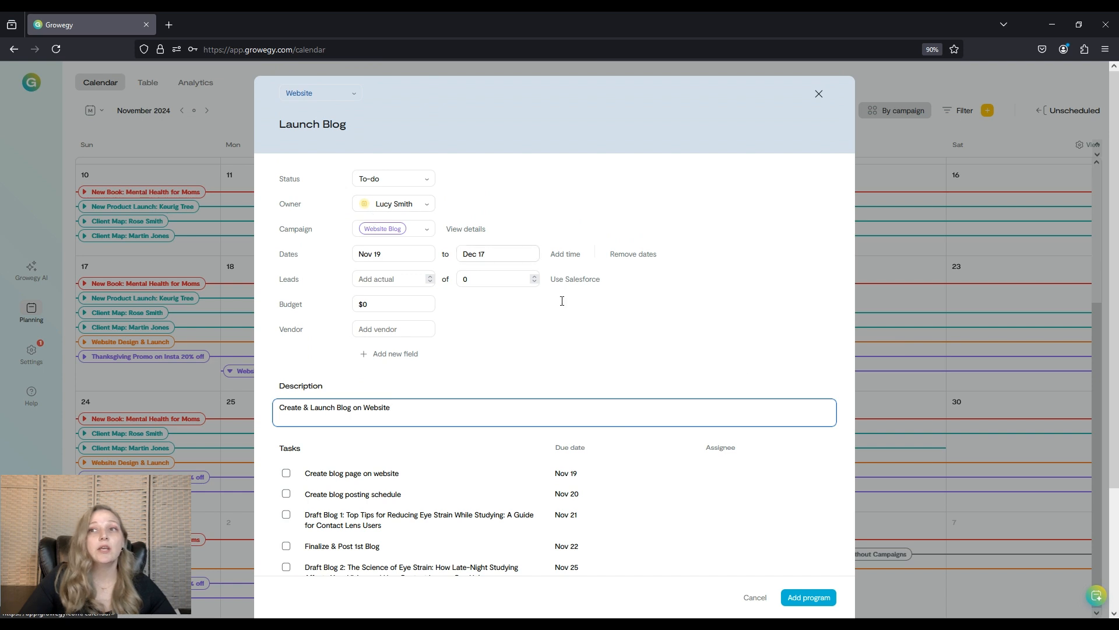
pyautogui.scroll(-2, 787, 384)
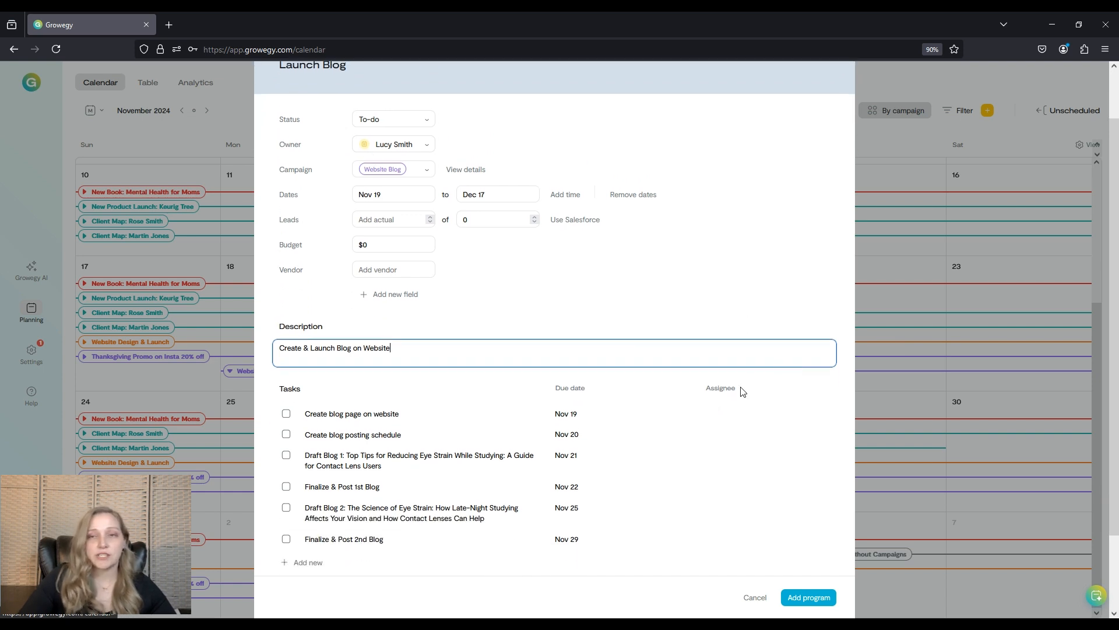
pyautogui.click(745, 414)
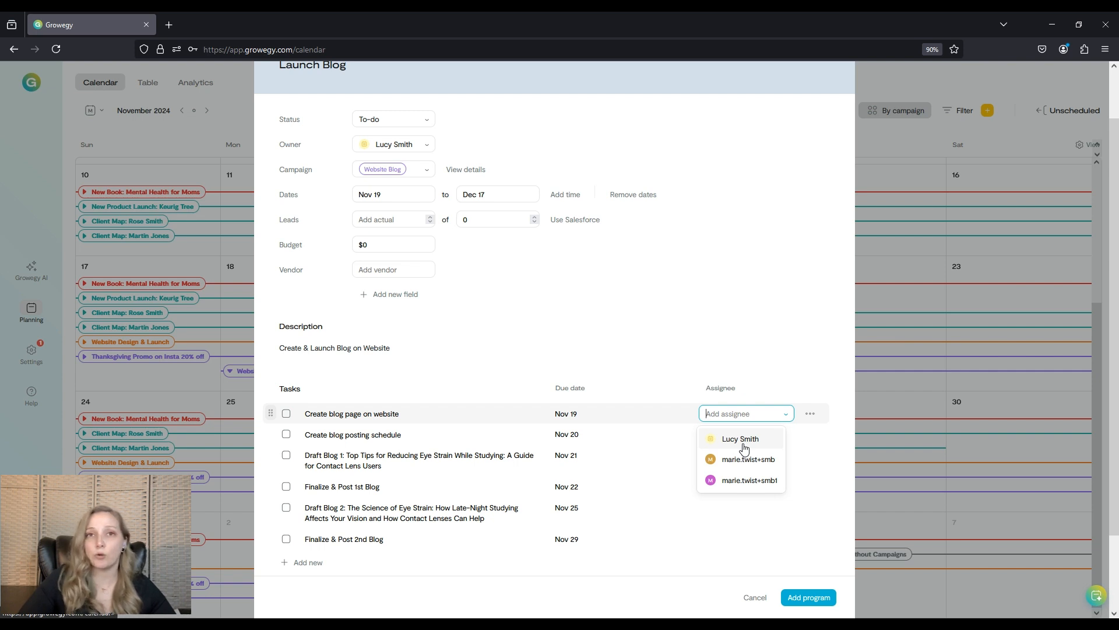
pyautogui.click(744, 446)
pyautogui.click(738, 435)
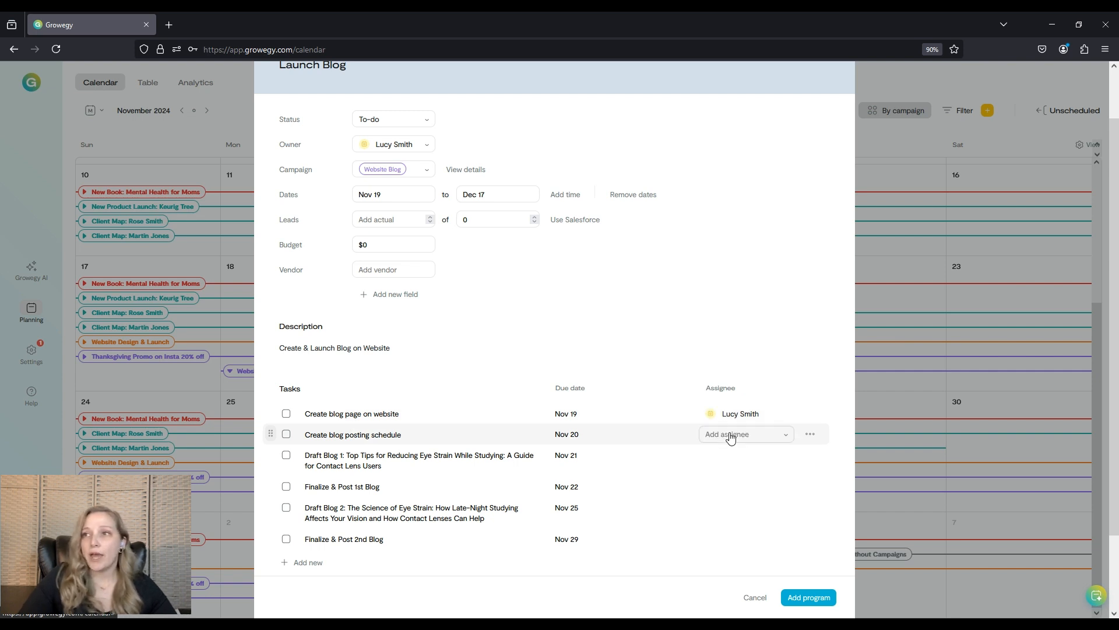
pyautogui.click(739, 479)
pyautogui.click(725, 456)
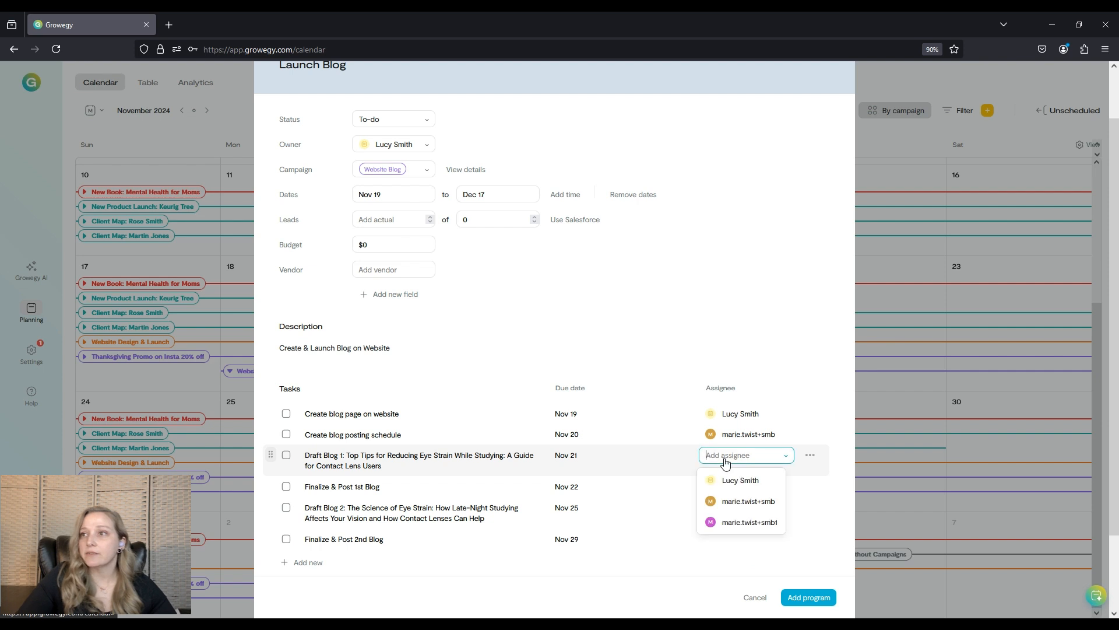
pyautogui.click(734, 507)
# Assign 'Finalize & Post 1st Blog' to the second team member, the last two tasks to the program owner, and add the program.
pyautogui.click(729, 487)
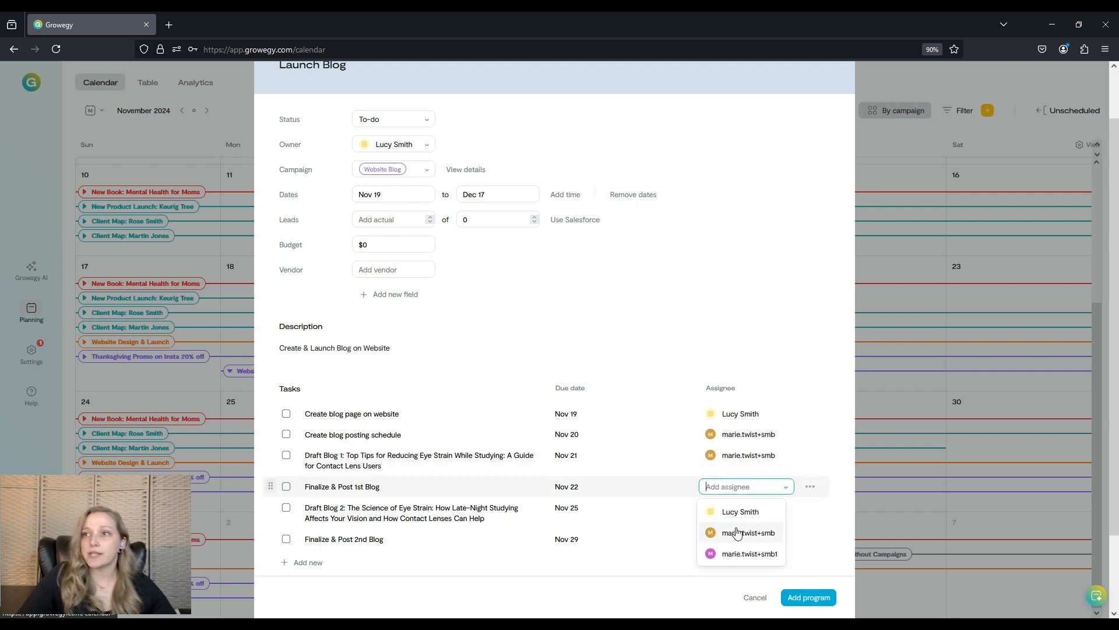
pyautogui.click(736, 532)
pyautogui.click(729, 509)
pyautogui.click(732, 530)
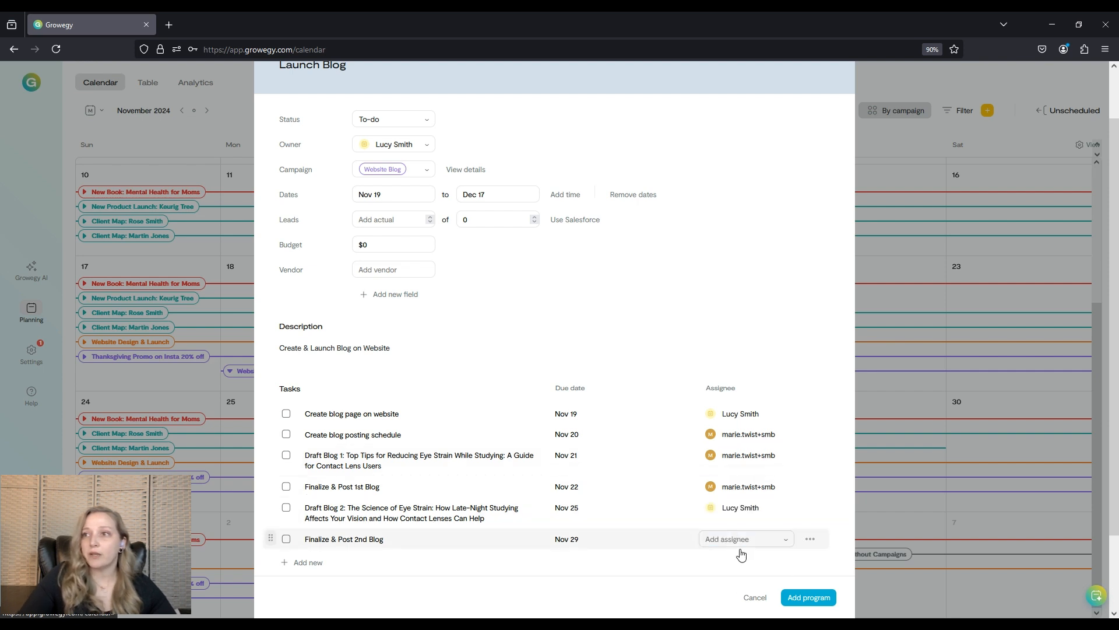
pyautogui.click(739, 540)
pyautogui.click(743, 563)
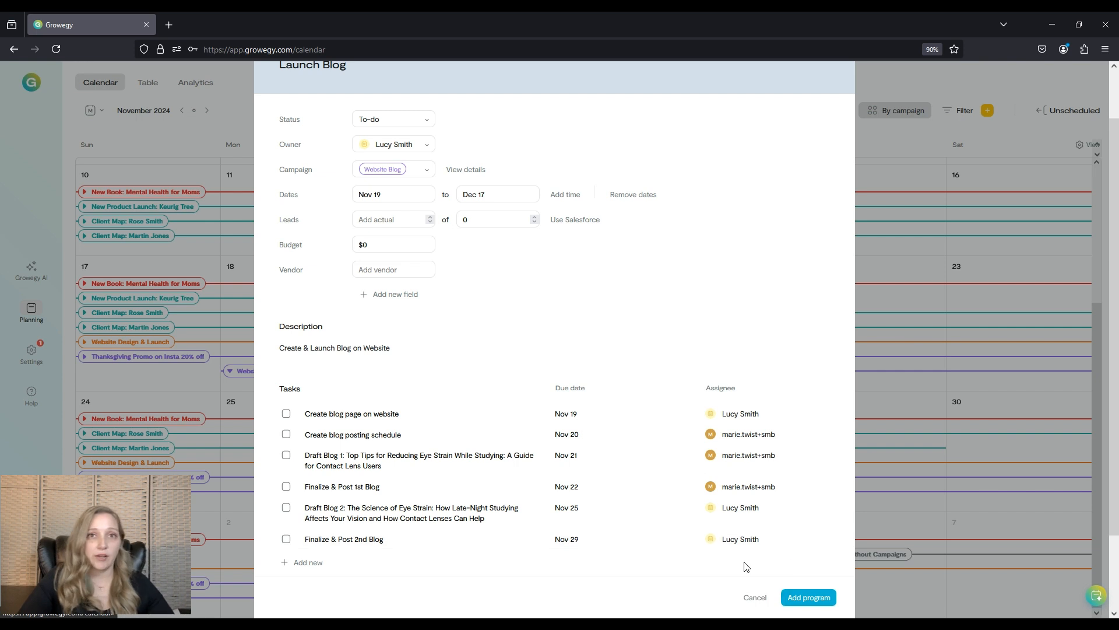
pyautogui.scroll(-1, 656, 503)
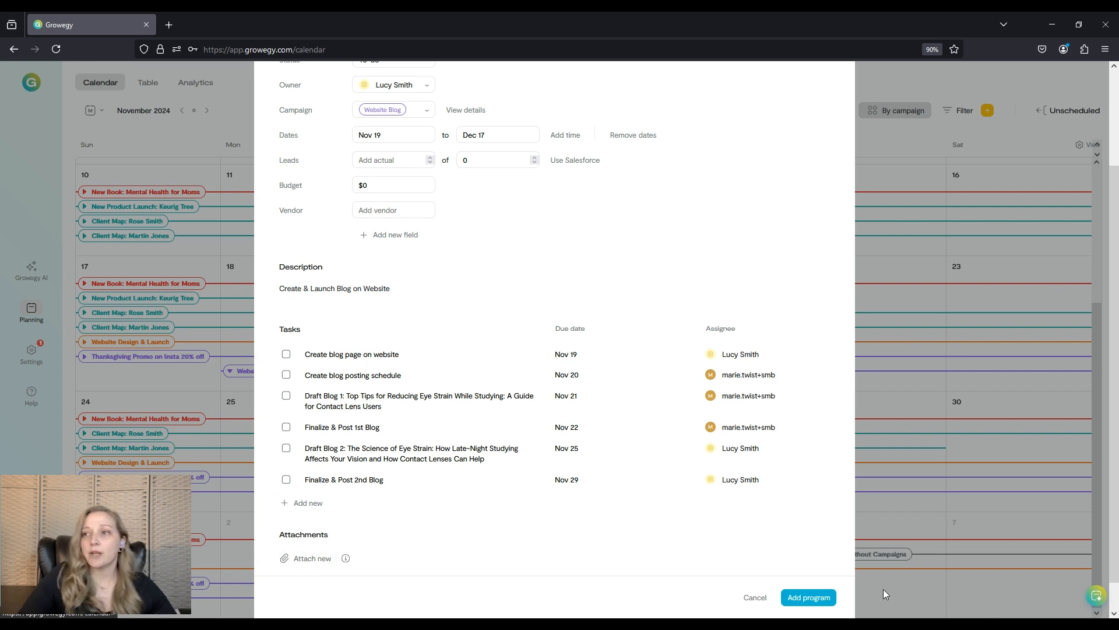
pyautogui.click(816, 602)
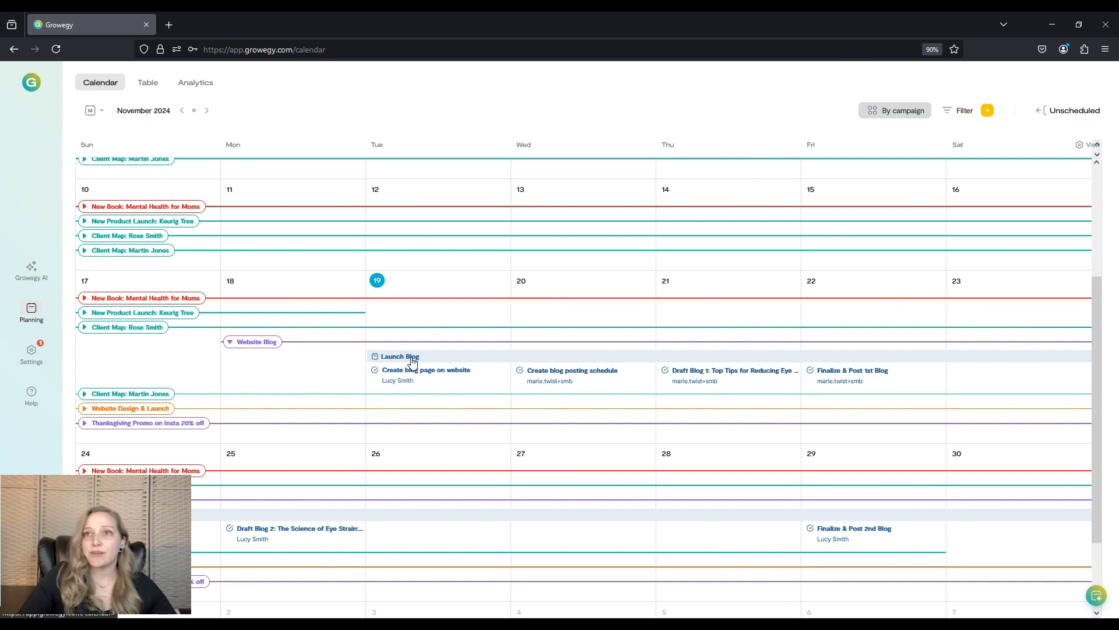
# Mark the 'Create blog page on website' task complete in the Launch Blog program and save the program.
pyautogui.click(230, 347)
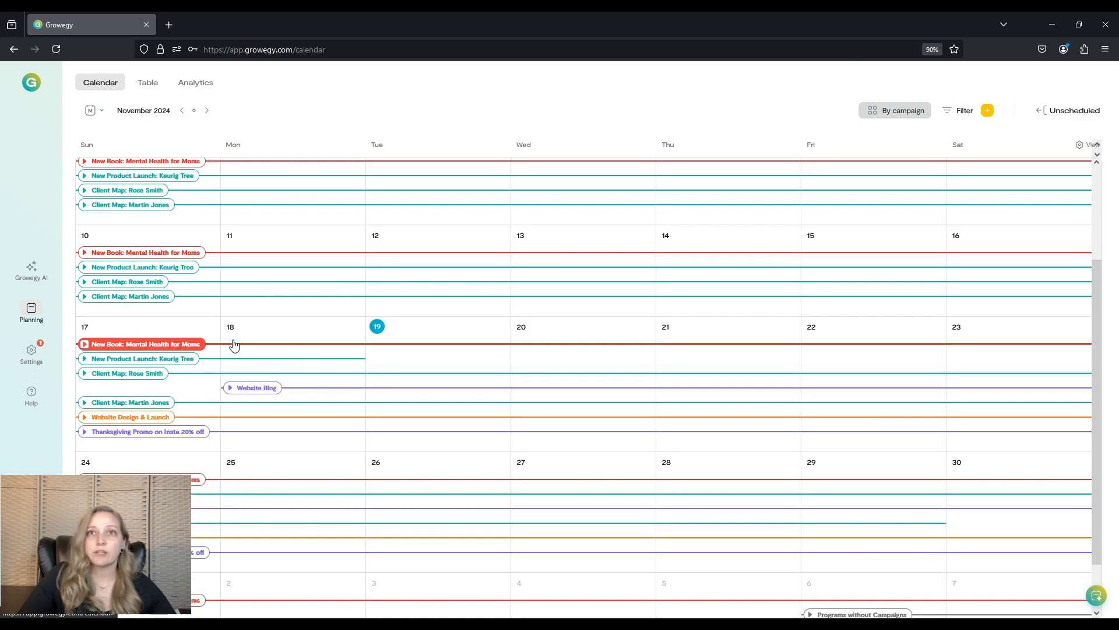
pyautogui.click(231, 389)
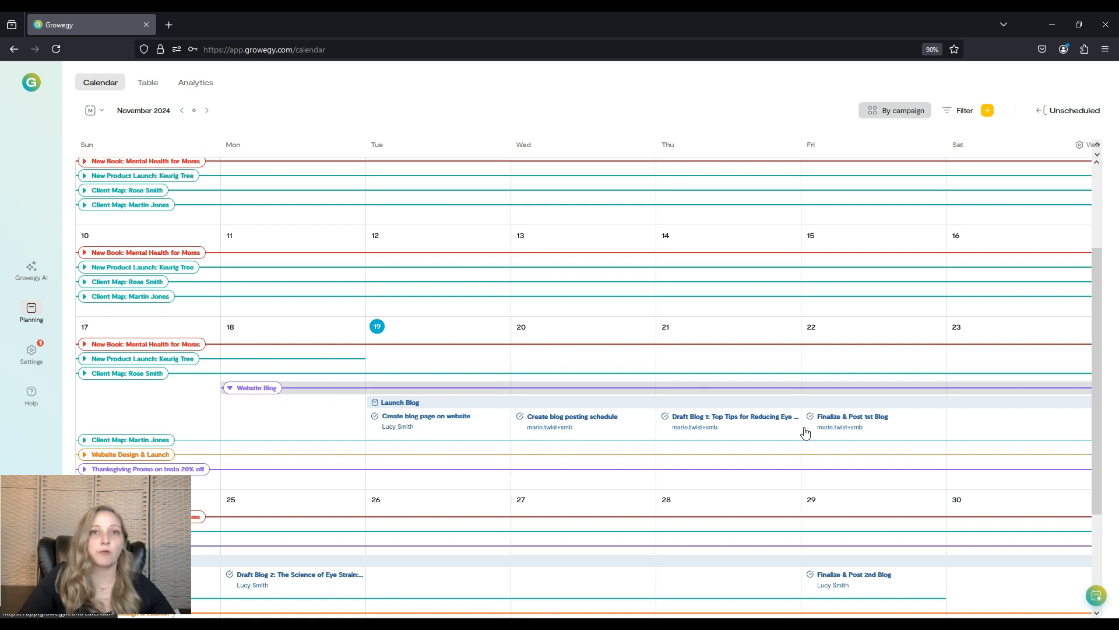
pyautogui.scroll(-1, 803, 427)
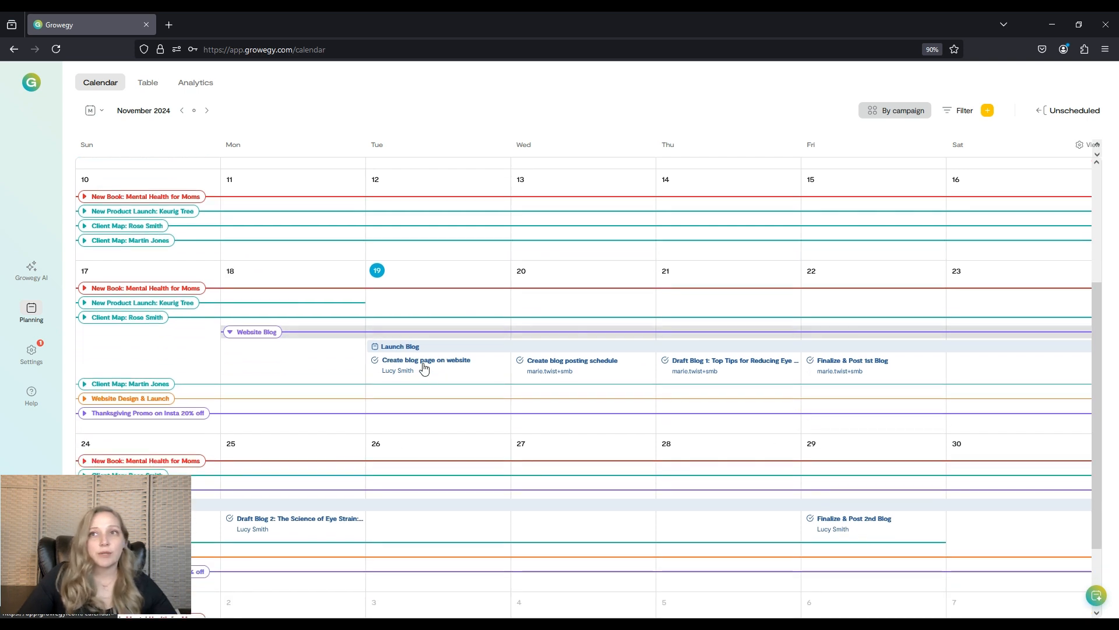
pyautogui.click(425, 365)
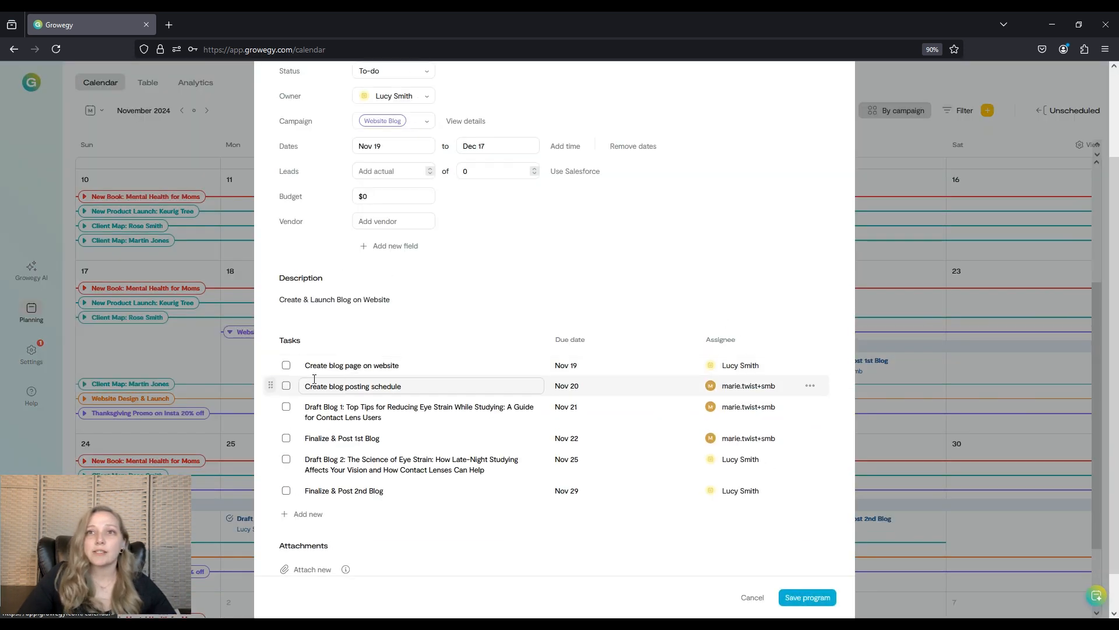
pyautogui.click(286, 365)
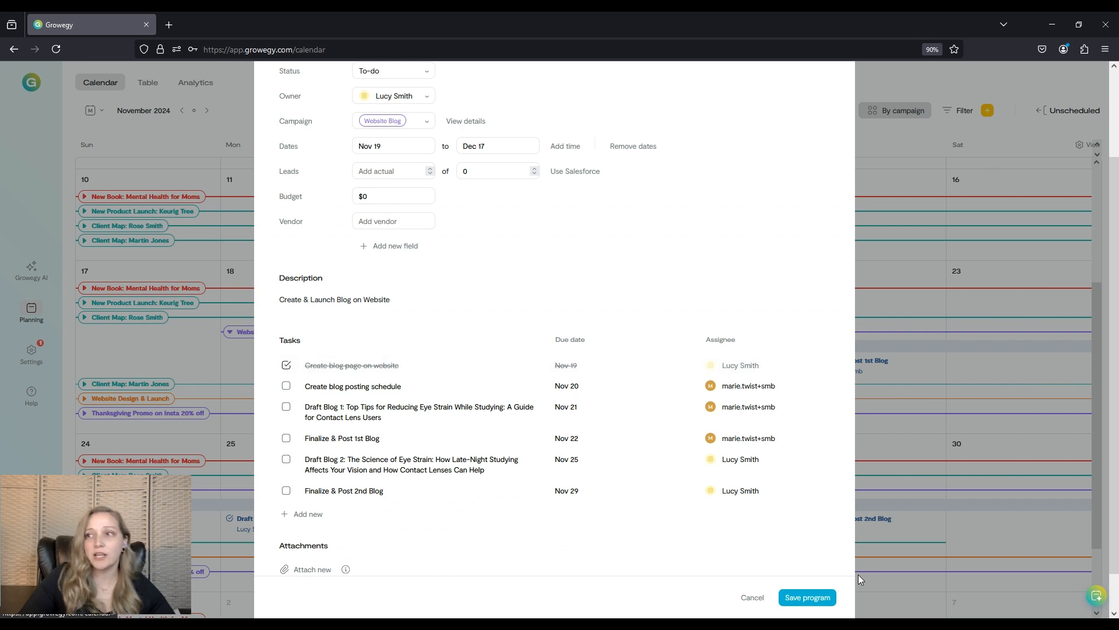
pyautogui.click(807, 597)
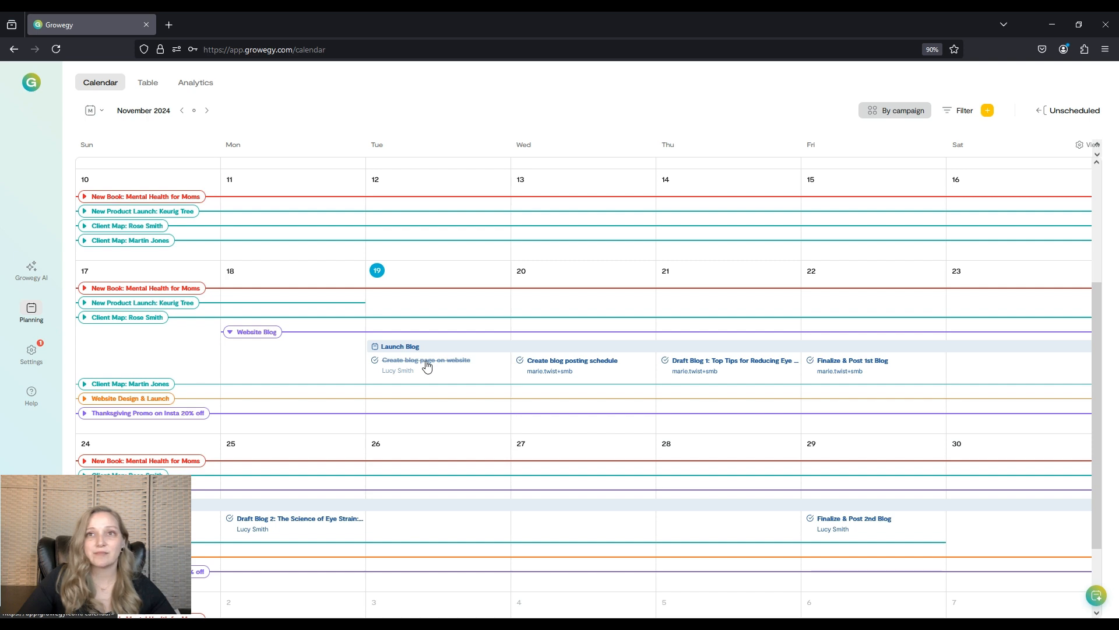
# Go back to September 2024 and open the Sept Cold Call Outreach - Orlando campaign to review its programs.
pyautogui.click(258, 331)
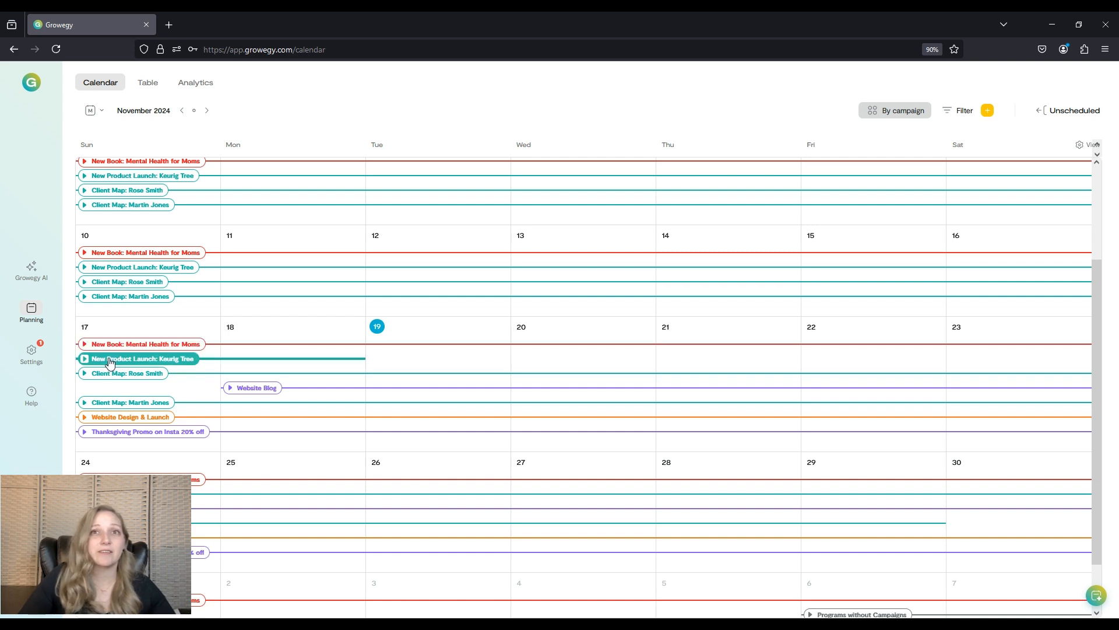
pyautogui.click(183, 110)
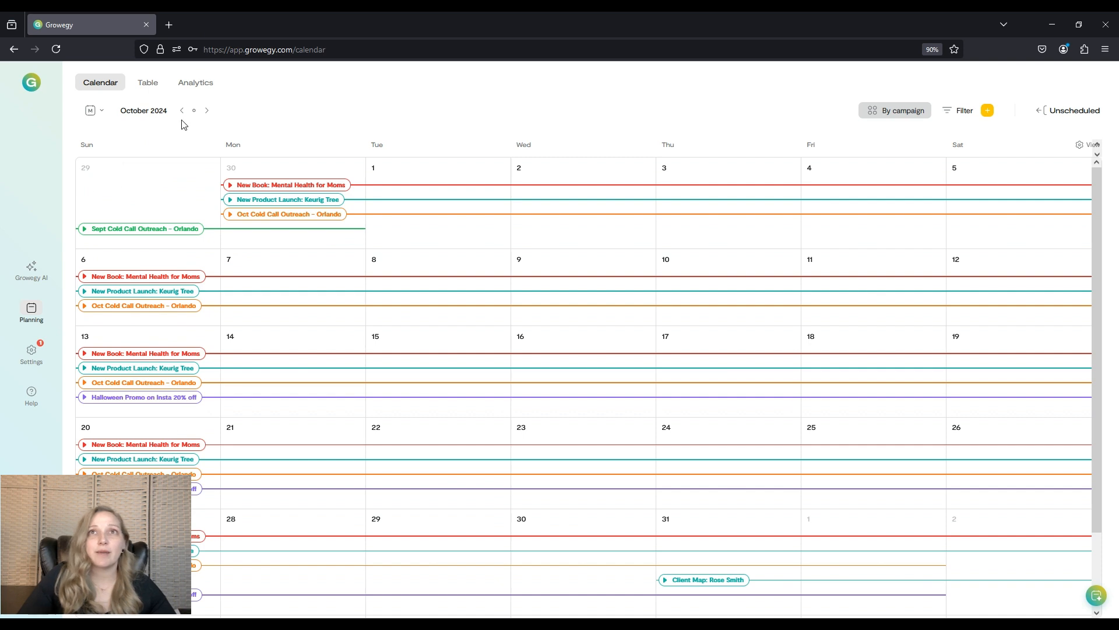
pyautogui.click(182, 111)
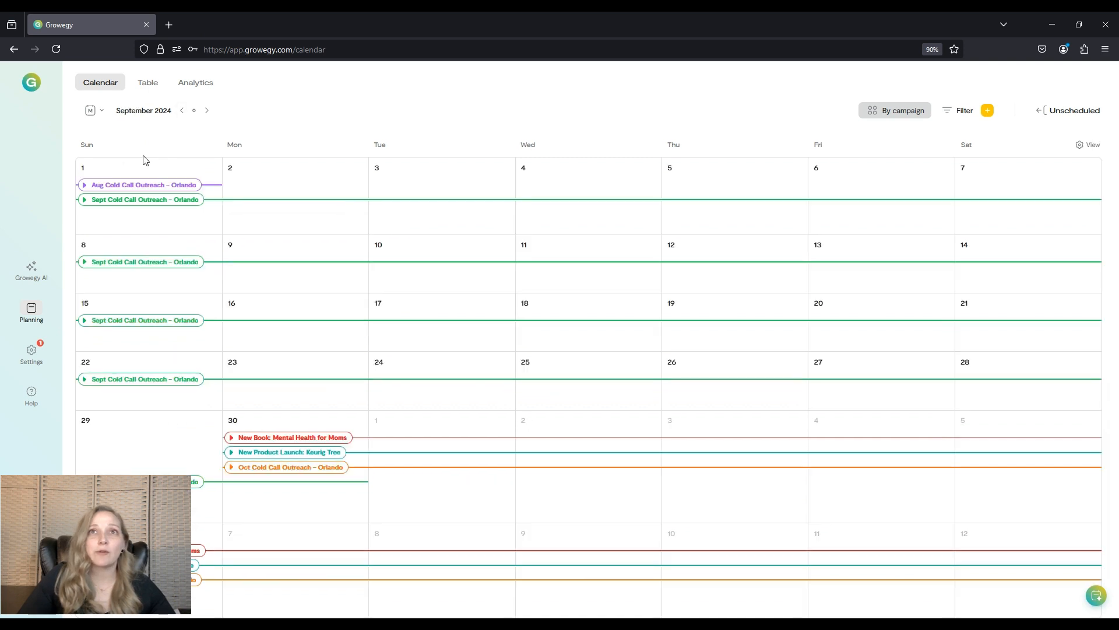
pyautogui.click(117, 202)
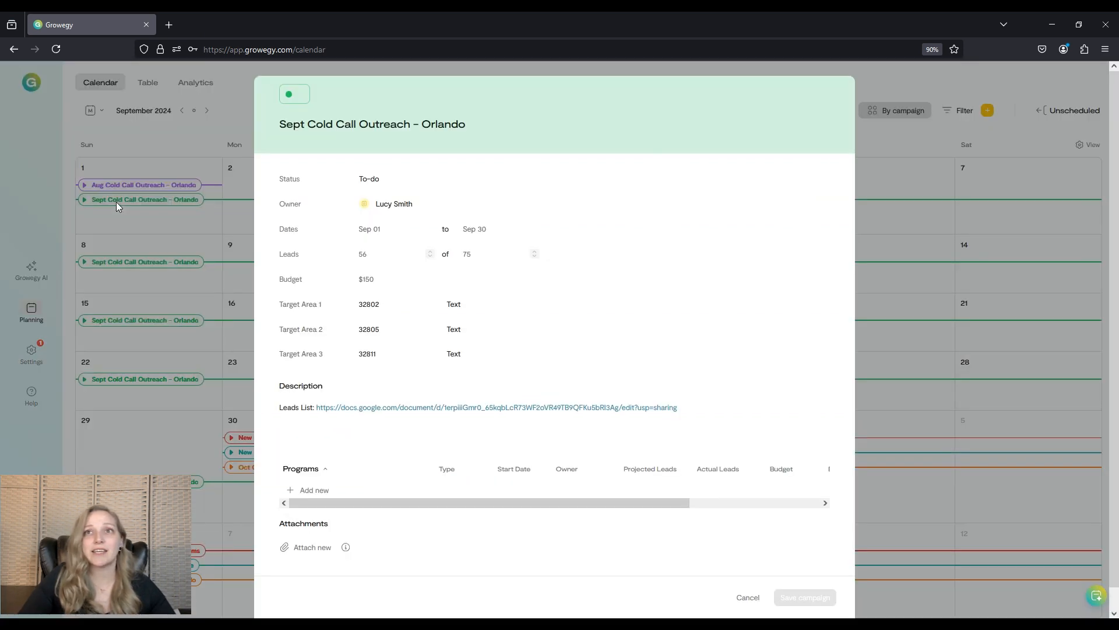
pyautogui.scroll(-1, 402, 166)
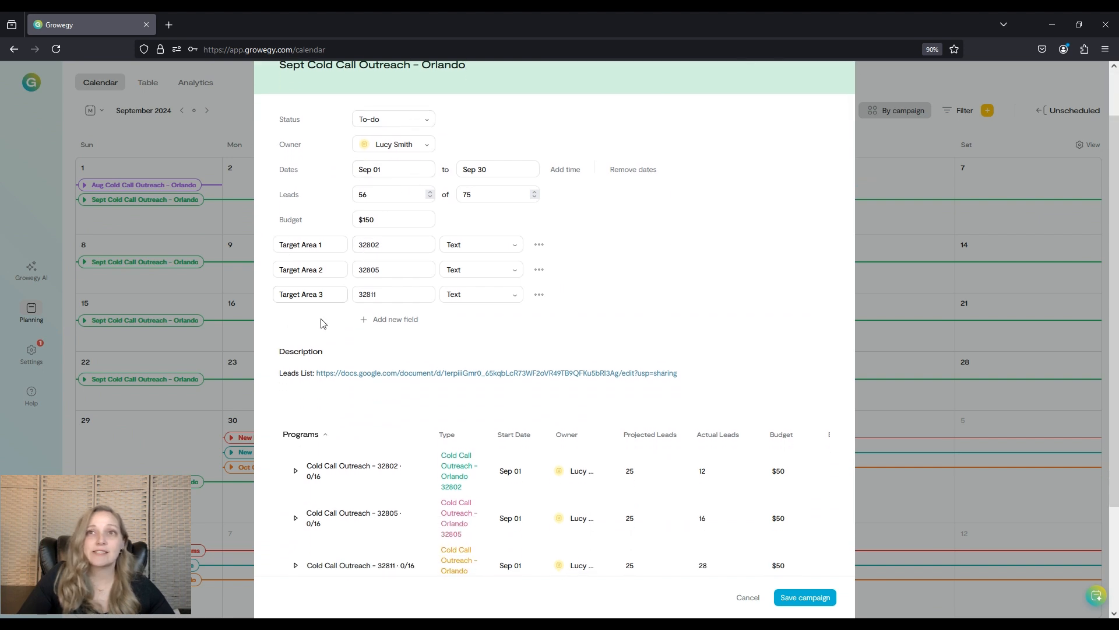
pyautogui.scroll(-2, 396, 377)
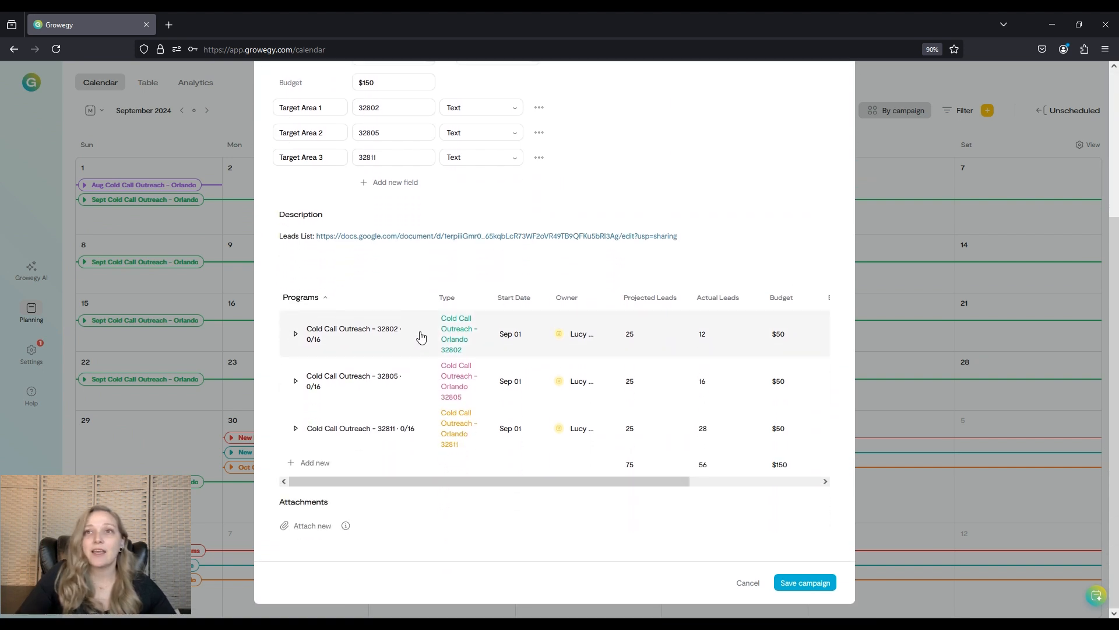
# Open the Cold Call Outreach - 32802 program and review its recurring tasks, due dates and assignees.
pyautogui.click(382, 334)
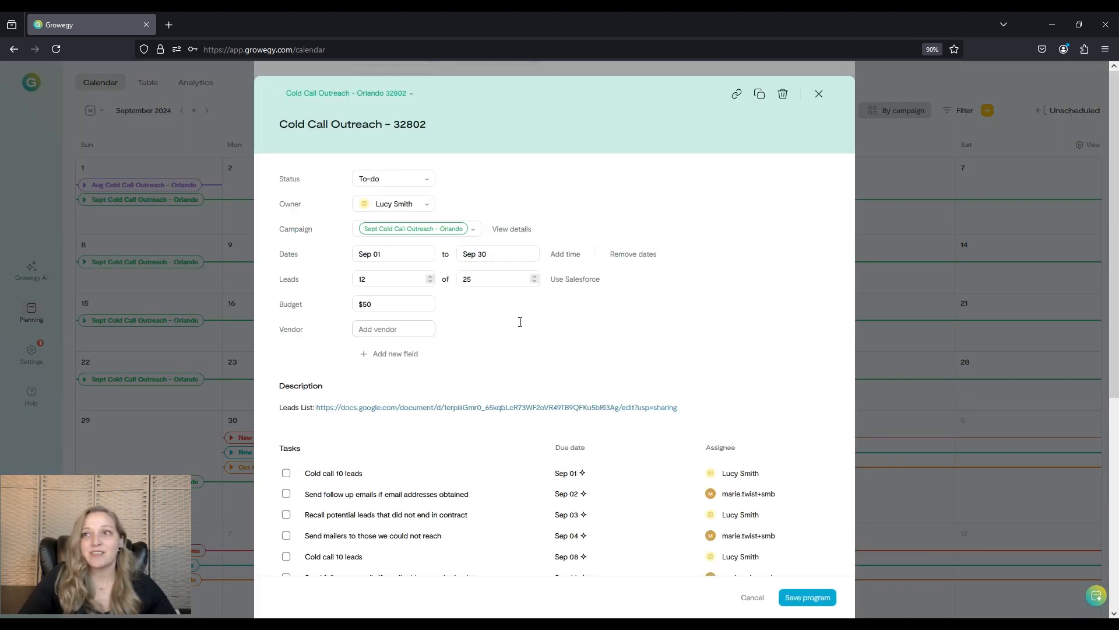
pyautogui.scroll(-3, 767, 260)
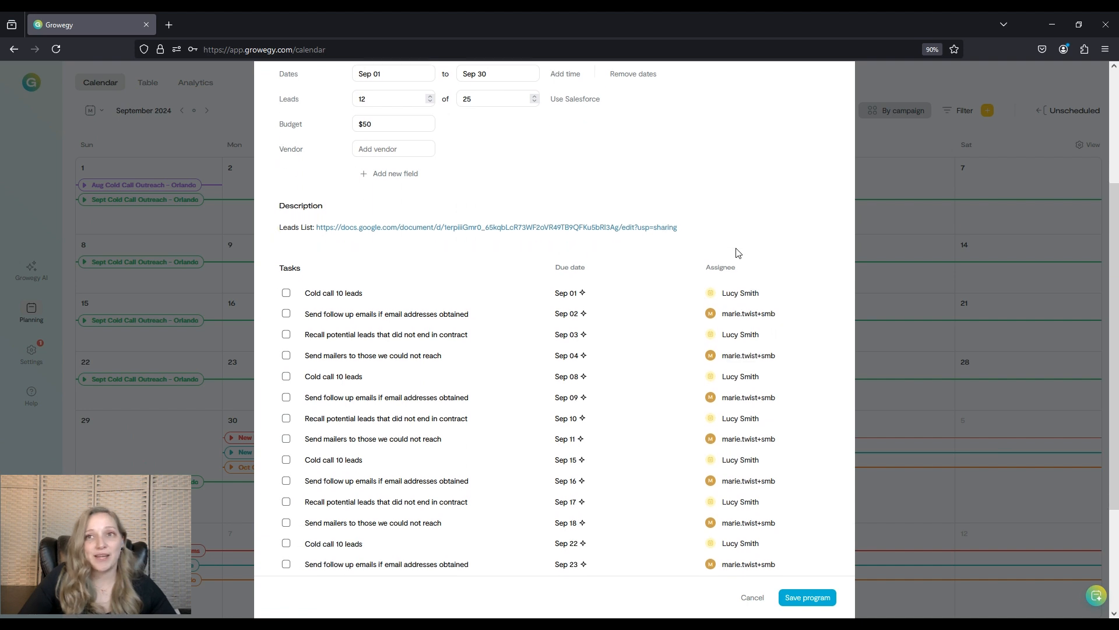
pyautogui.scroll(-2, 737, 252)
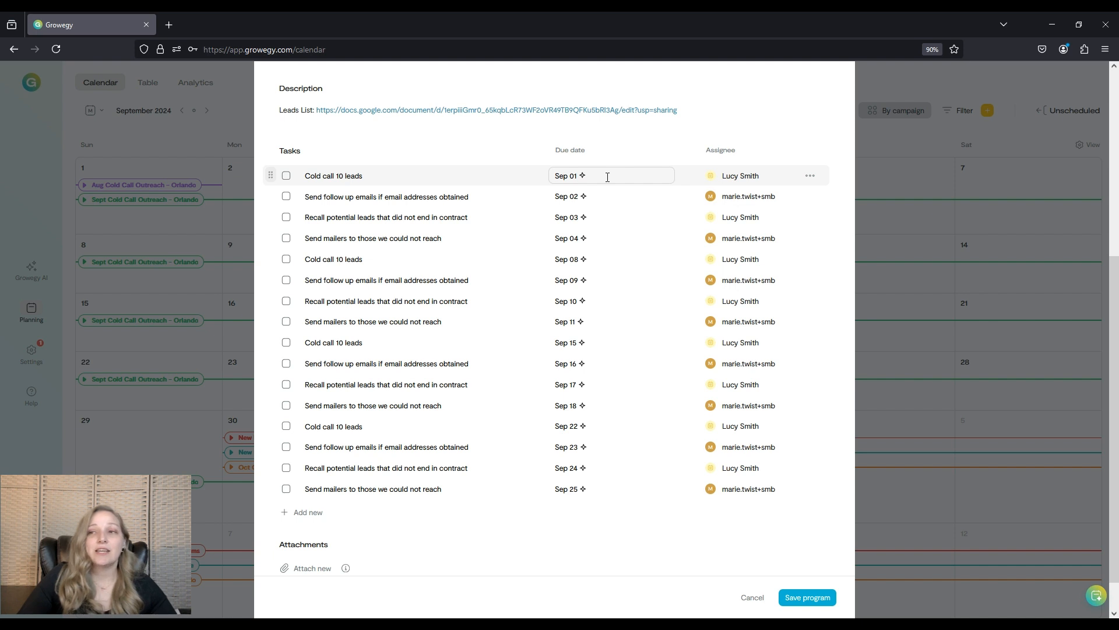
# Close the program and campaign dialogs without saving and open the Help menu.
pyautogui.click(752, 597)
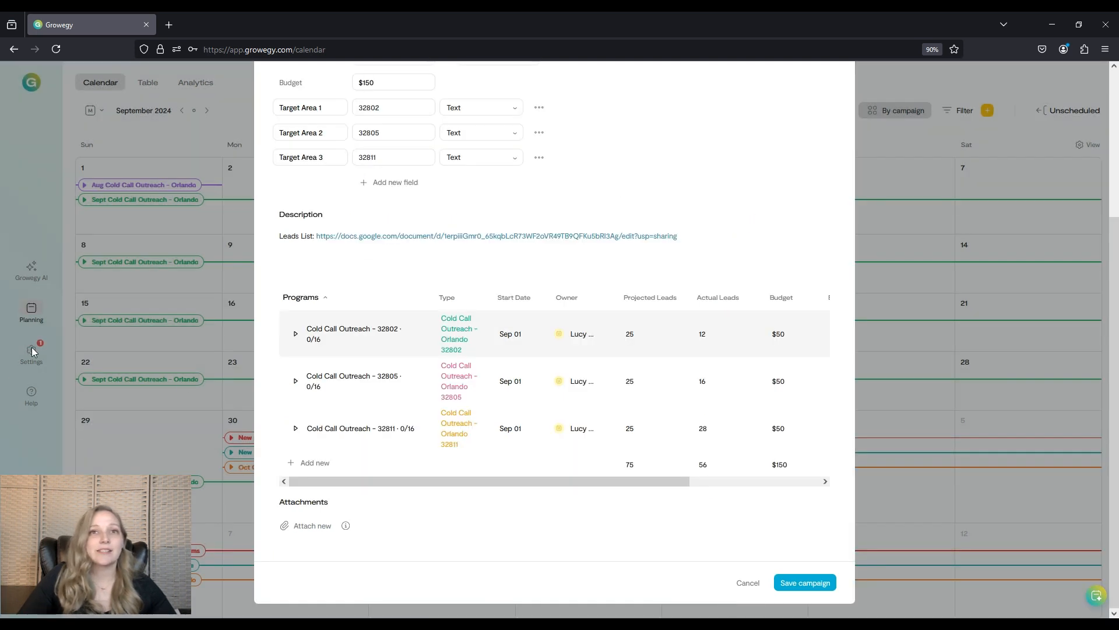
pyautogui.click(746, 583)
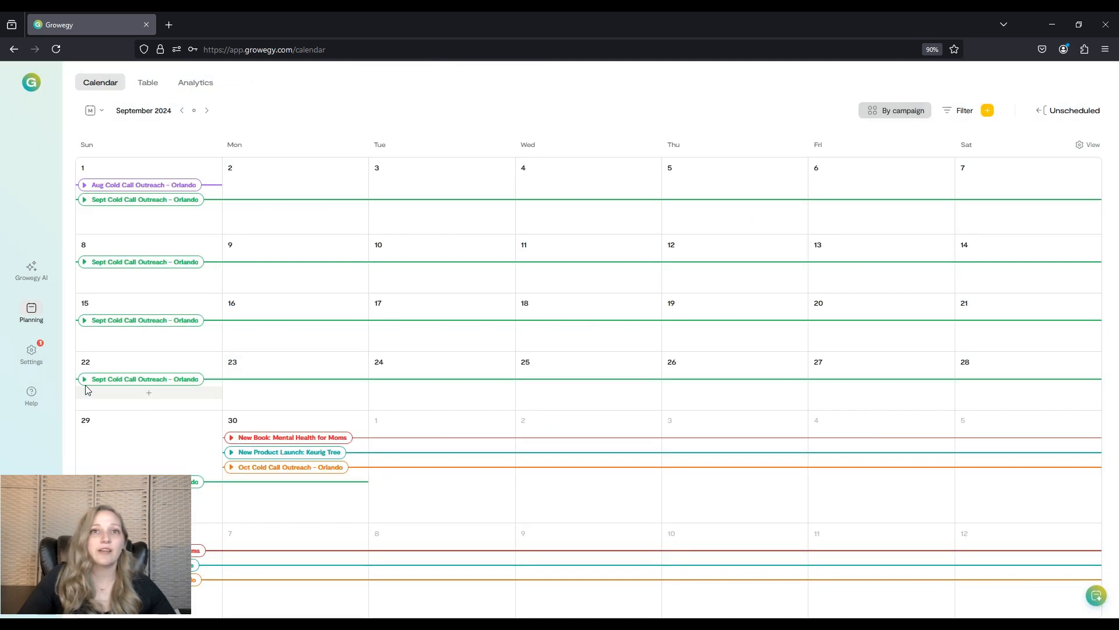
pyautogui.click(31, 396)
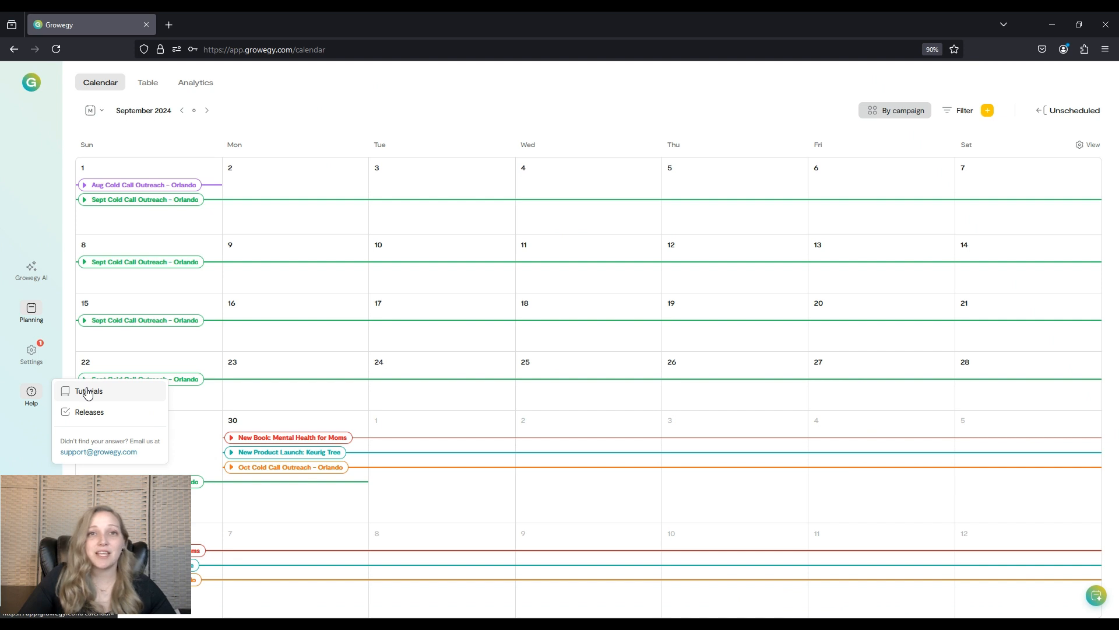